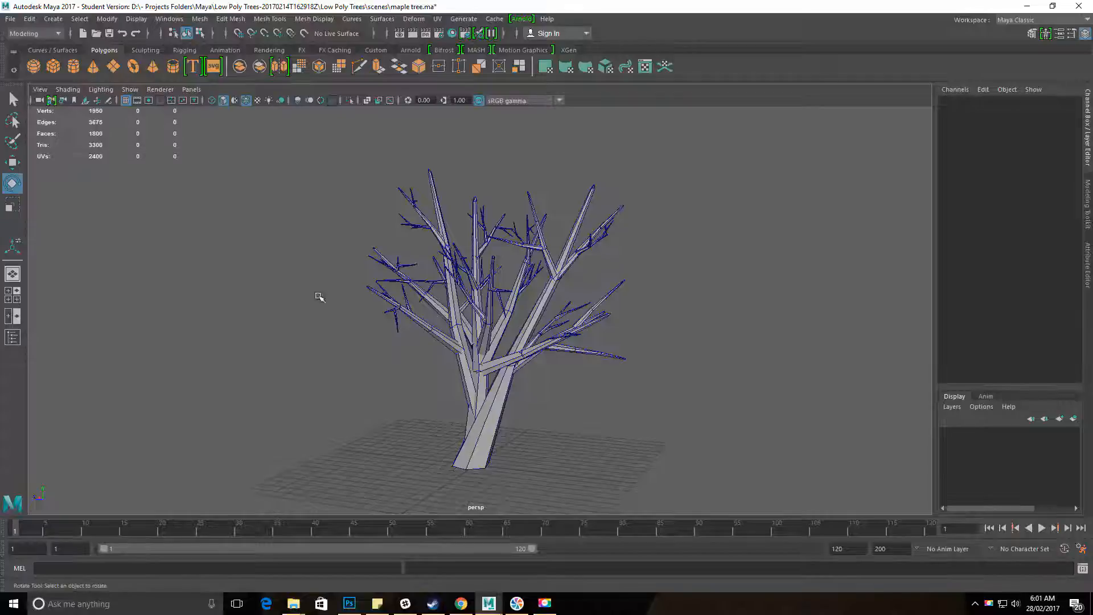
Inspect the bare tree's separate meshes by selecting them all, viewing them from several angles and clearing the selection.
{"action": "left_click_drag", "start_coordinate": [584, 409], "coordinate": [642, 405], "text": "alt"}
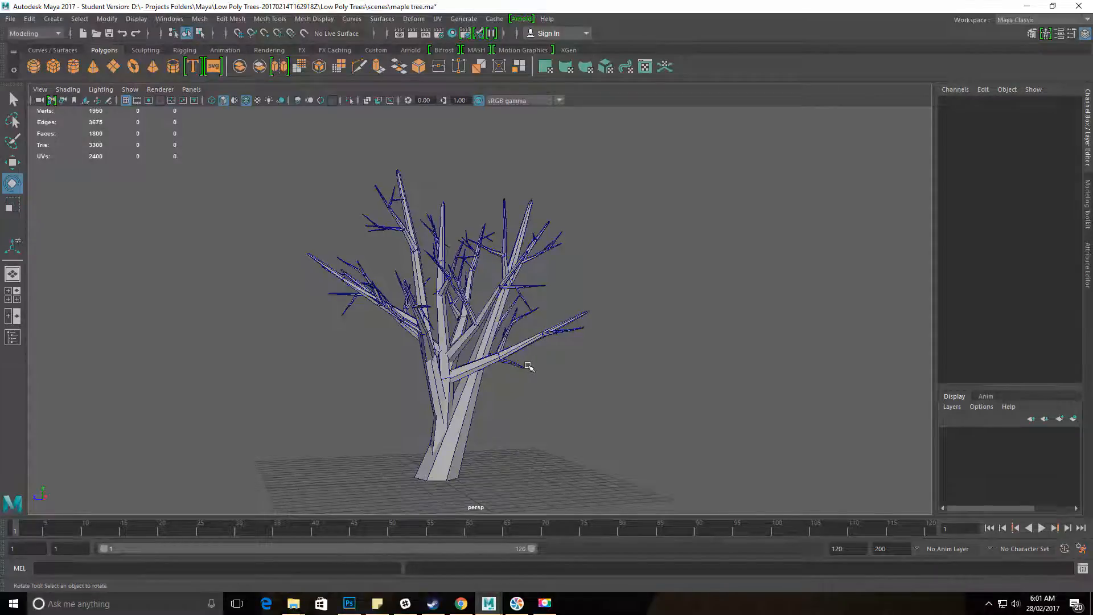
{"action": "left_click_drag", "start_coordinate": [539, 391], "coordinate": [368, 239], "text": "alt"}
{"action": "left_click_drag", "start_coordinate": [362, 184], "coordinate": [871, 441]}
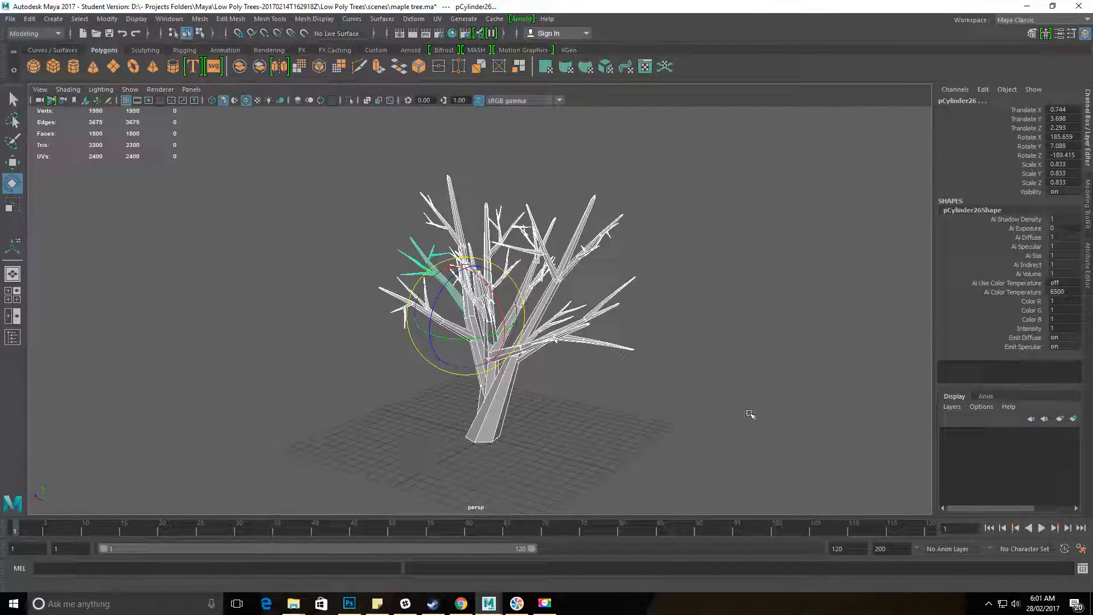
{"action": "left_click_drag", "start_coordinate": [497, 329], "coordinate": [627, 420], "text": "alt"}
{"action": "left_click_drag", "start_coordinate": [599, 379], "coordinate": [525, 404], "text": "alt"}
{"action": "right_click_drag", "start_coordinate": [524, 404], "coordinate": [655, 461], "text": "alt"}
{"action": "left_click_drag", "start_coordinate": [620, 446], "coordinate": [597, 449], "text": "alt"}
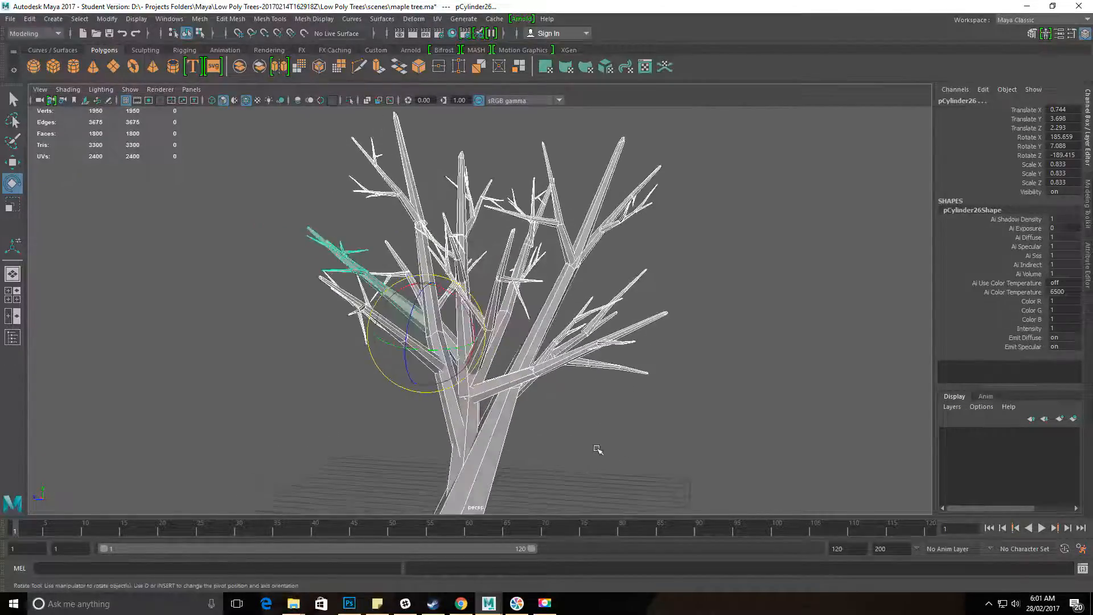
{"action": "left_click", "coordinate": [606, 447]}
Examine the whole tree's silhouette and branch spread from low, high and side angles.
{"action": "right_click_drag", "start_coordinate": [606, 446], "coordinate": [320, 352], "text": "alt"}
{"action": "left_click_drag", "start_coordinate": [320, 352], "coordinate": [479, 339], "text": "alt"}
{"action": "mouse_move", "coordinate": [478, 339]}
{"action": "right_mouse_down", "text": "alt"}
{"action": "mouse_move", "coordinate": [490, 338]}
{"action": "mouse_move", "coordinate": [468, 339]}
{"action": "right_mouse_up", "text": "alt"}
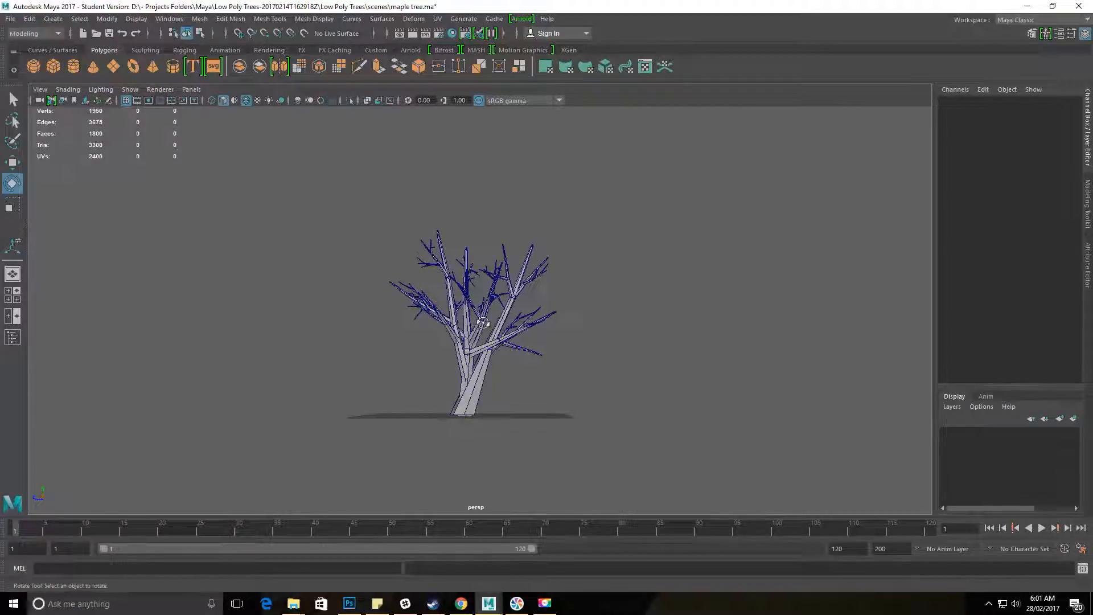
{"action": "left_click_drag", "start_coordinate": [483, 323], "coordinate": [511, 270], "text": "alt"}
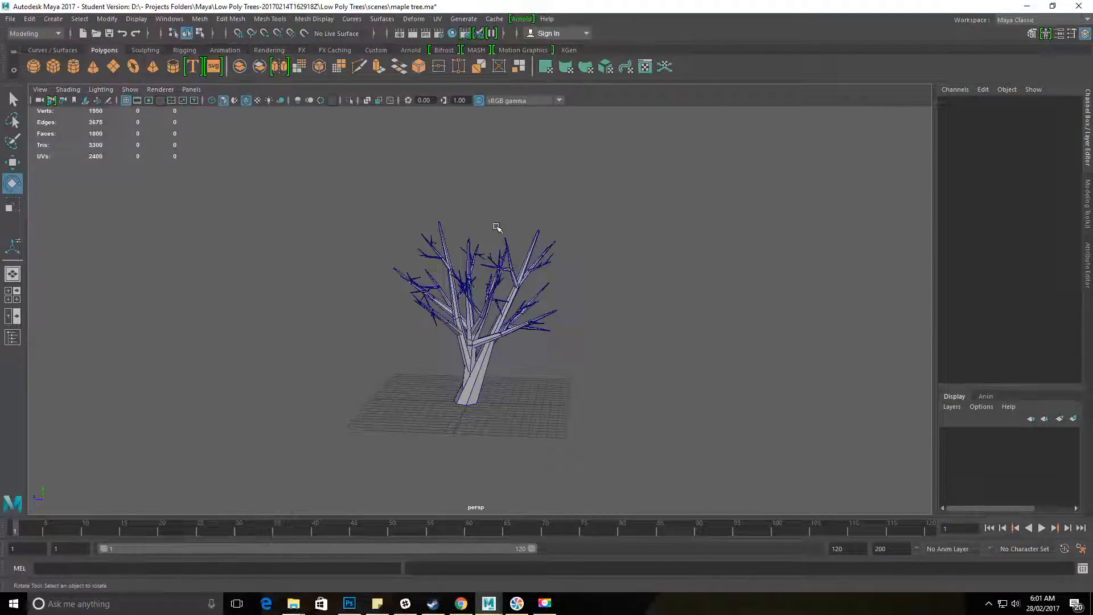
{"action": "left_click_drag", "start_coordinate": [449, 395], "coordinate": [463, 346], "text": "alt"}
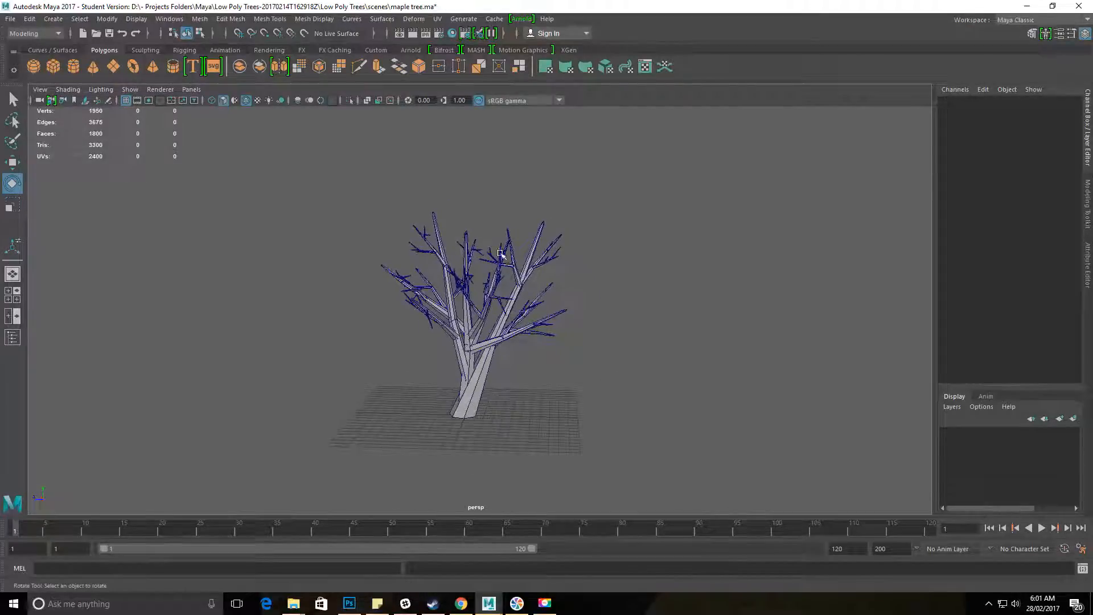
{"action": "left_click_drag", "start_coordinate": [352, 304], "coordinate": [336, 351], "text": "alt"}
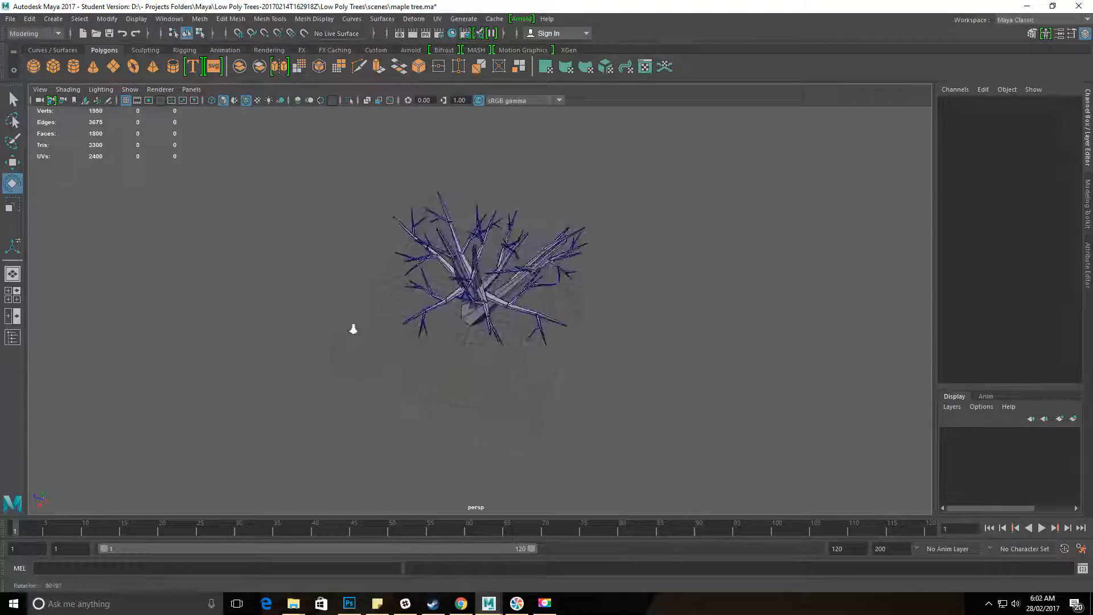
{"action": "right_click_drag", "start_coordinate": [353, 330], "coordinate": [483, 299], "text": "alt"}
{"action": "left_click_drag", "start_coordinate": [462, 271], "coordinate": [453, 201], "text": "alt"}
{"action": "left_click_drag", "start_coordinate": [646, 285], "coordinate": [630, 343], "text": "alt"}
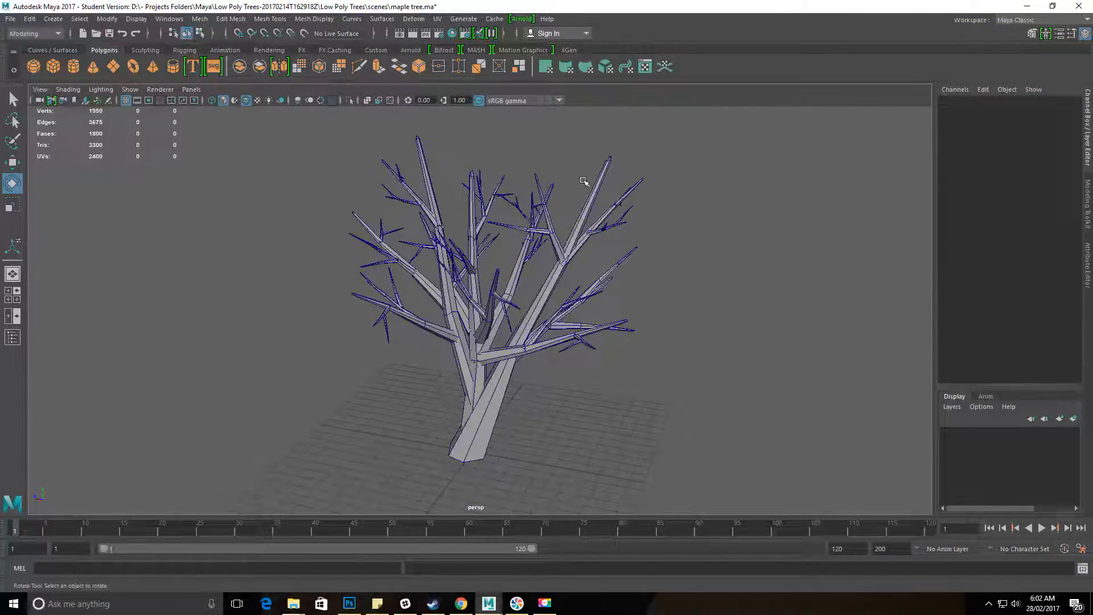
{"action": "left_click_drag", "start_coordinate": [591, 176], "coordinate": [418, 294], "text": "alt"}
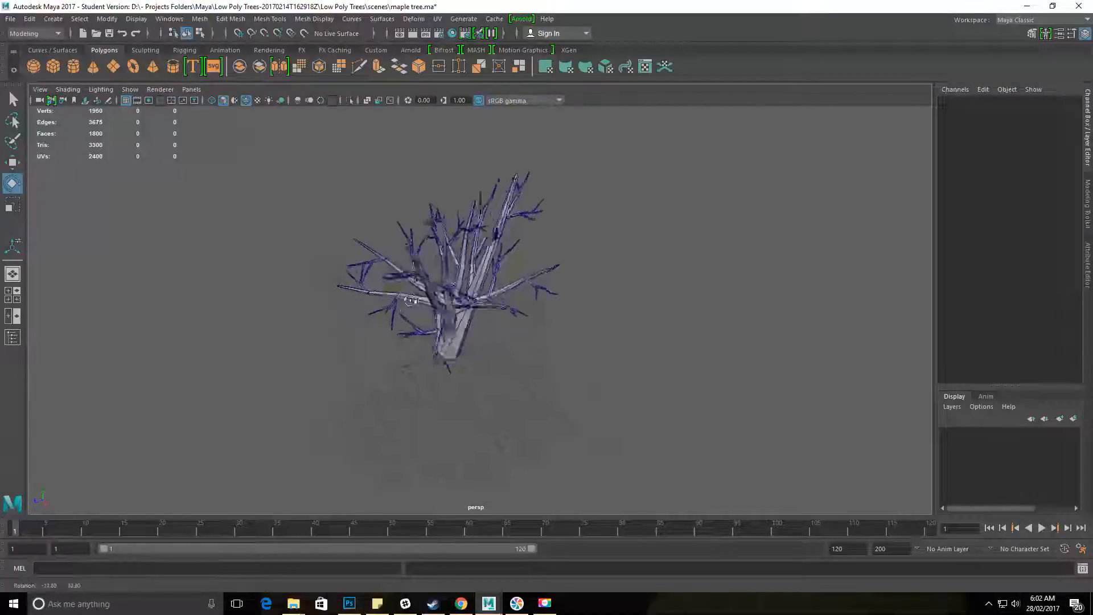
{"action": "right_click_drag", "start_coordinate": [367, 255], "coordinate": [342, 265], "text": "alt"}
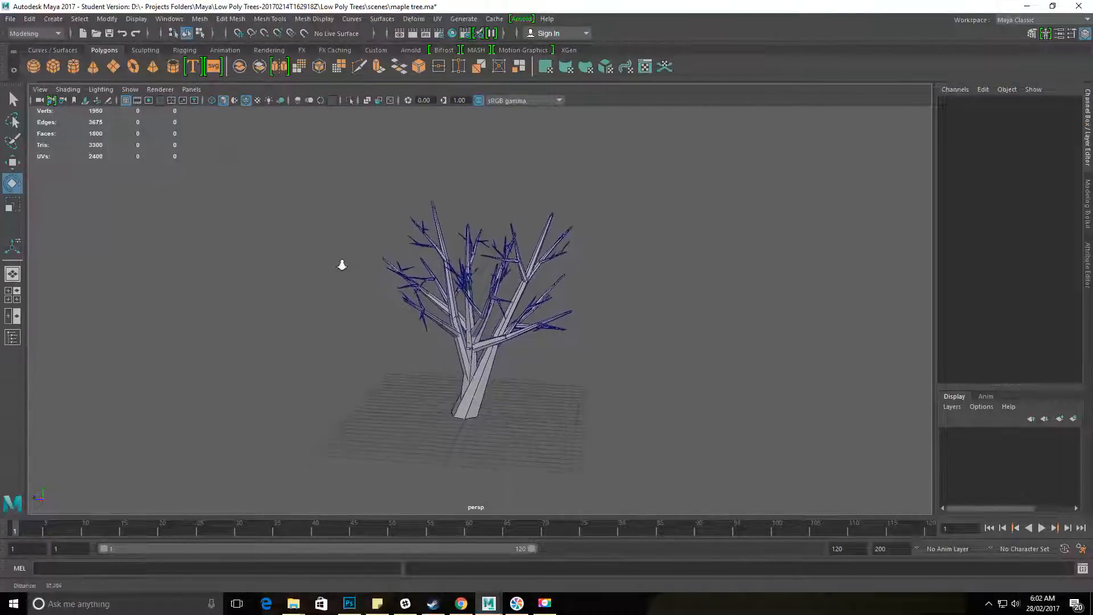
{"action": "left_click_drag", "start_coordinate": [339, 266], "coordinate": [345, 307], "text": "alt"}
{"action": "left_click_drag", "start_coordinate": [426, 272], "coordinate": [487, 289], "text": "alt"}
{"action": "right_click_drag", "start_coordinate": [562, 276], "coordinate": [607, 262]}
{"action": "left_click_drag", "start_coordinate": [472, 307], "coordinate": [508, 297], "text": "alt"}
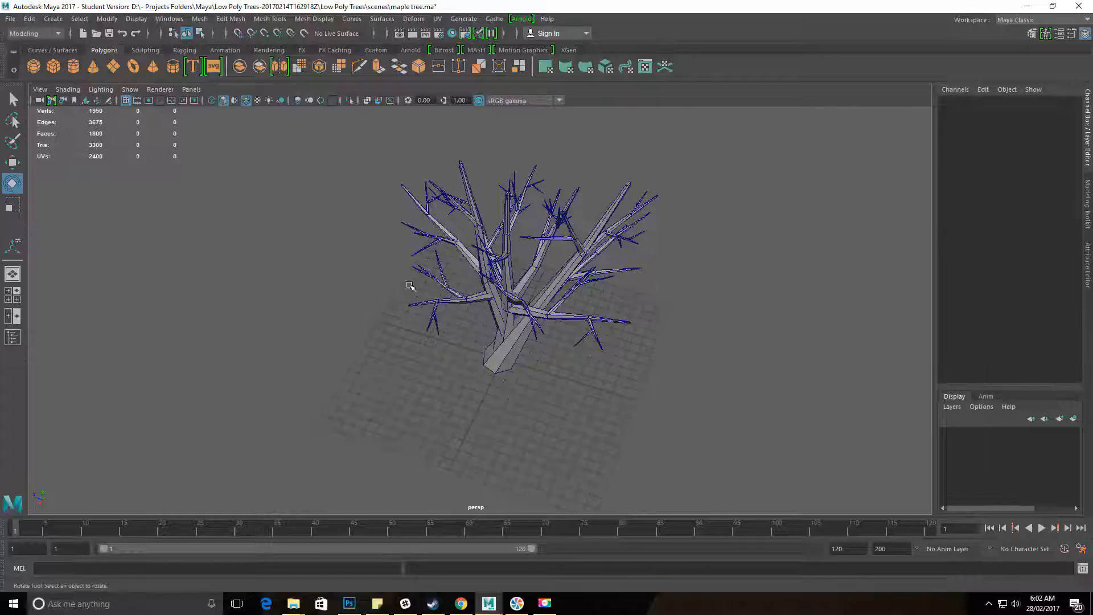
{"action": "left_click_drag", "start_coordinate": [638, 298], "coordinate": [528, 275], "text": "alt"}
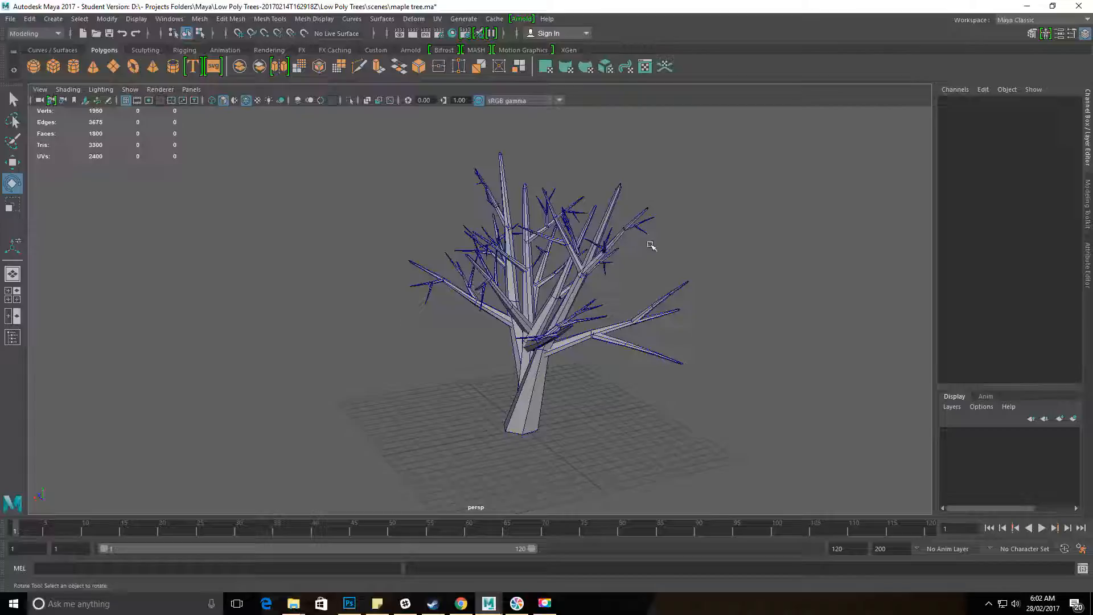
{"action": "mouse_move", "coordinate": [593, 336]}
{"action": "left_mouse_down", "text": "alt"}
{"action": "mouse_move", "coordinate": [624, 342]}
{"action": "mouse_move", "coordinate": [623, 371]}
{"action": "mouse_move", "coordinate": [610, 378]}
{"action": "mouse_move", "coordinate": [587, 323]}
{"action": "left_mouse_up", "text": "alt"}
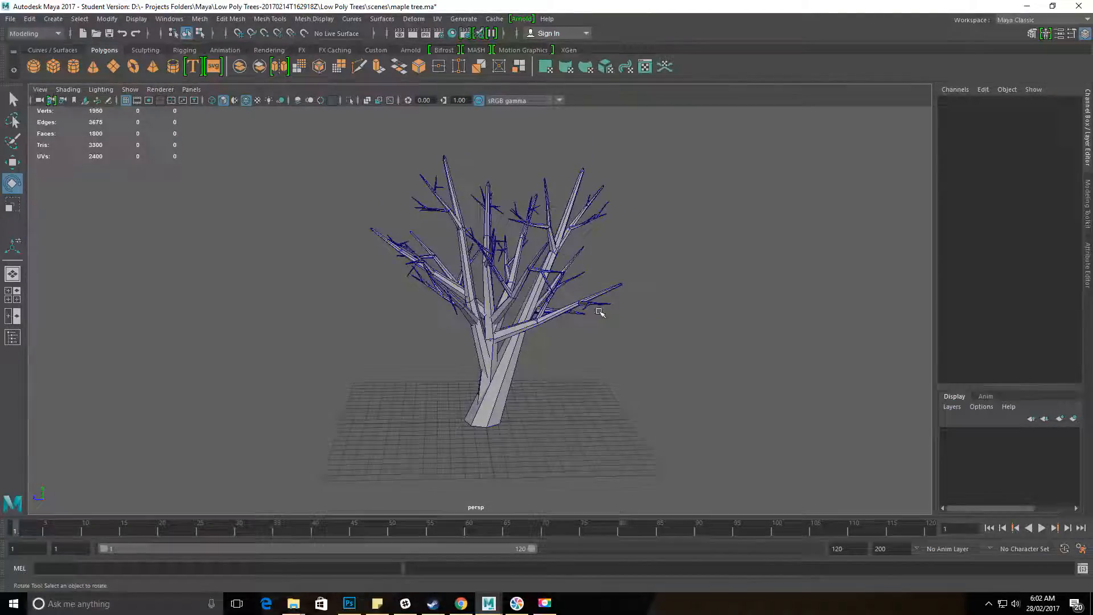
{"action": "left_click_drag", "start_coordinate": [487, 215], "coordinate": [473, 240], "text": "alt"}
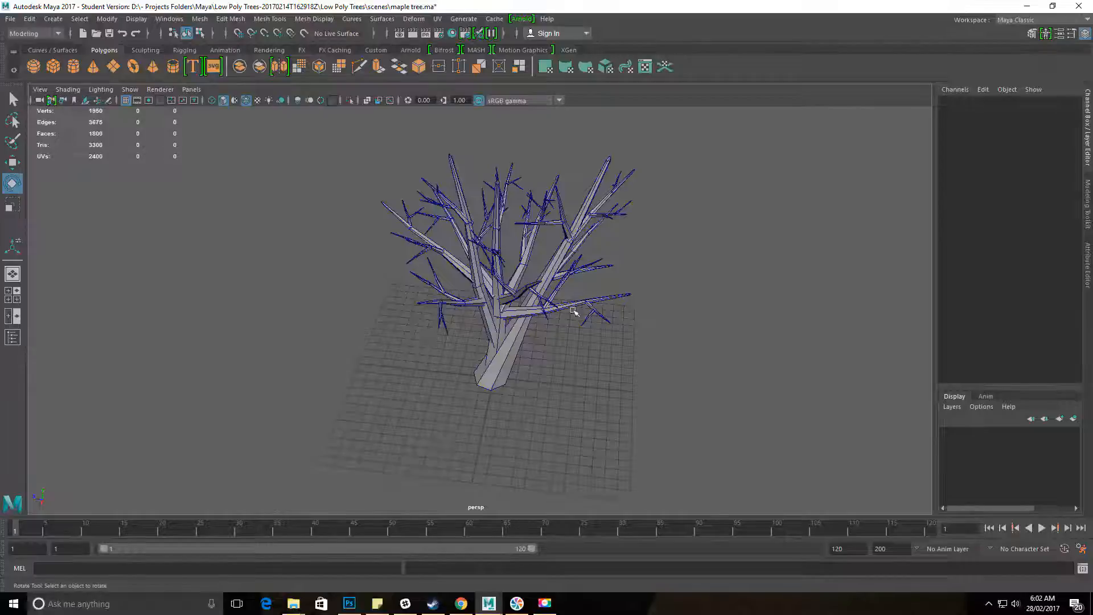
{"action": "mouse_move", "coordinate": [609, 285]}
{"action": "left_mouse_down", "text": "alt"}
{"action": "mouse_move", "coordinate": [586, 288]}
{"action": "mouse_move", "coordinate": [615, 293]}
{"action": "left_mouse_up", "text": "alt"}
{"action": "left_click_drag", "start_coordinate": [484, 279], "coordinate": [425, 295], "text": "alt"}
{"action": "right_click", "coordinate": [431, 263]}
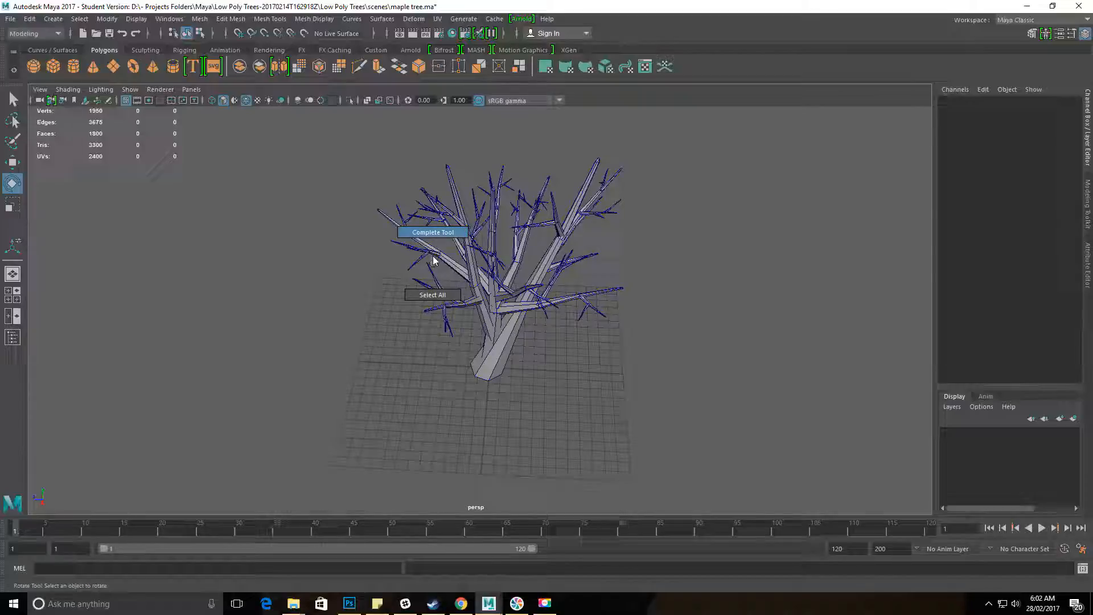
{"action": "left_click_drag", "start_coordinate": [499, 252], "coordinate": [497, 239], "text": "alt"}
{"action": "right_click", "coordinate": [542, 285]}
{"action": "right_click_drag", "start_coordinate": [542, 285], "coordinate": [560, 268]}
Check which separate meshes make up the tree by selecting the whole tree and individual trunk and branch pieces.
{"action": "left_click_drag", "start_coordinate": [321, 127], "coordinate": [701, 444]}
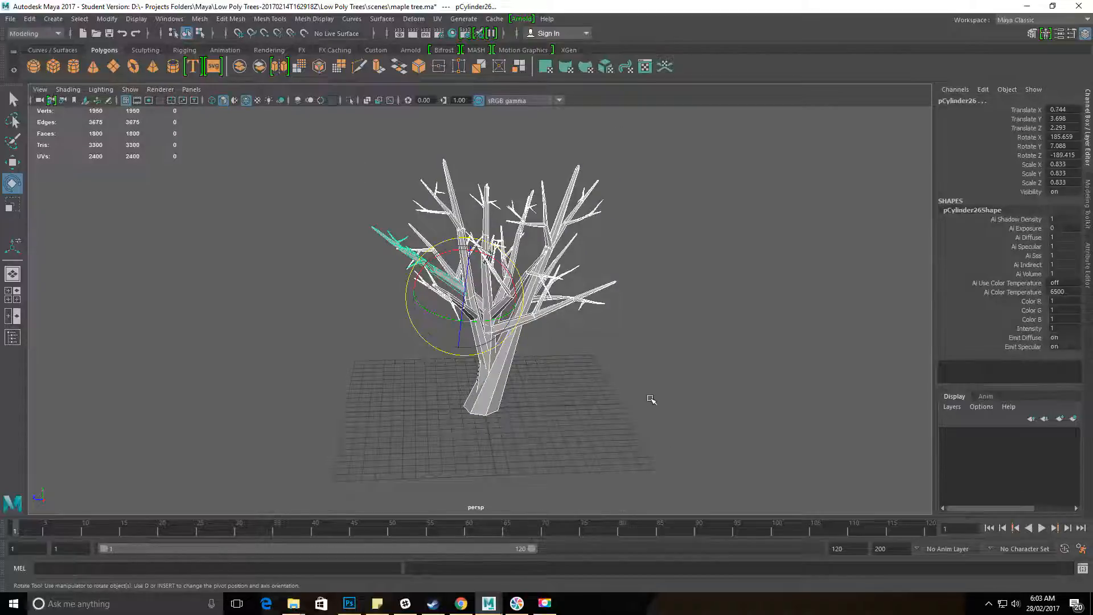
{"action": "left_click_drag", "start_coordinate": [626, 403], "coordinate": [598, 398], "text": "alt"}
{"action": "right_click_drag", "start_coordinate": [598, 398], "coordinate": [573, 382], "text": "alt"}
{"action": "left_click_drag", "start_coordinate": [573, 382], "coordinate": [491, 291], "text": "alt"}
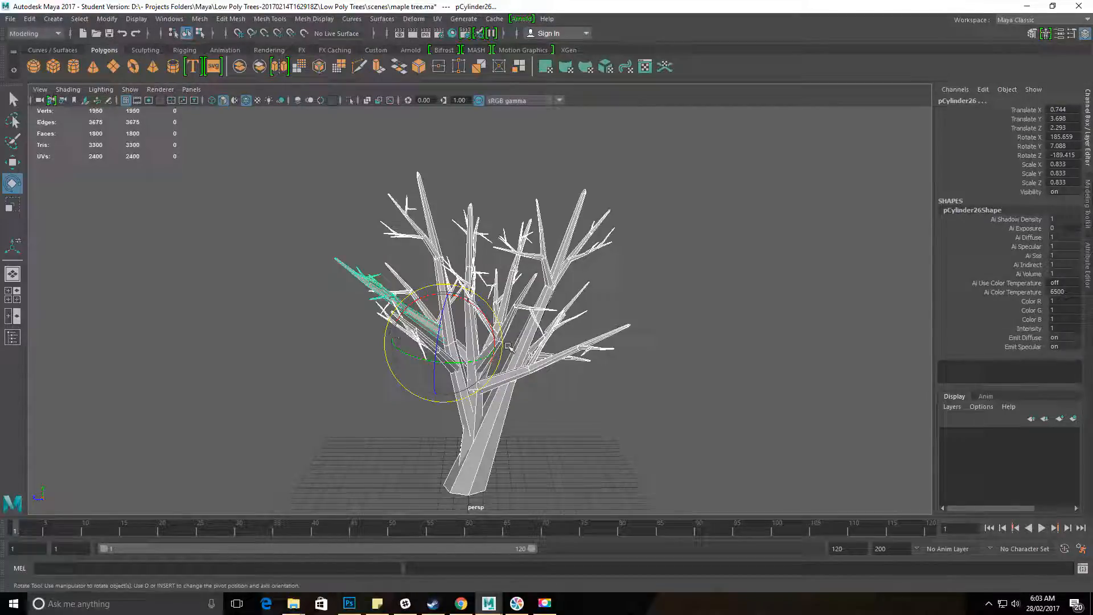
{"action": "left_click", "coordinate": [513, 389]}
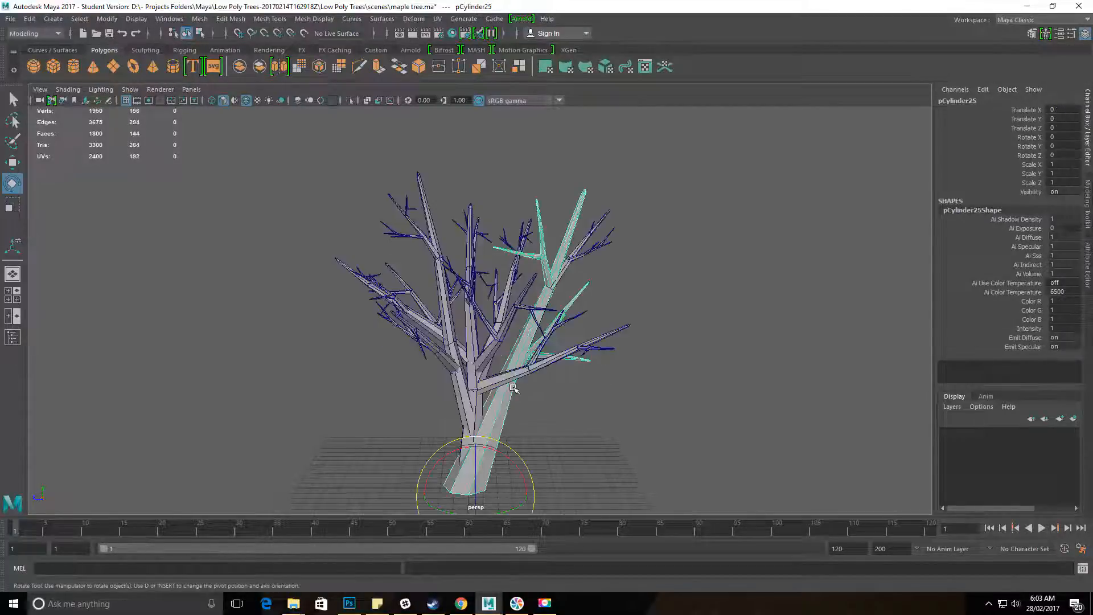
{"action": "left_click", "coordinate": [492, 354]}
{"action": "left_click", "coordinate": [447, 296]}
{"action": "left_click", "coordinate": [481, 247]}
{"action": "left_click", "coordinate": [469, 247]}
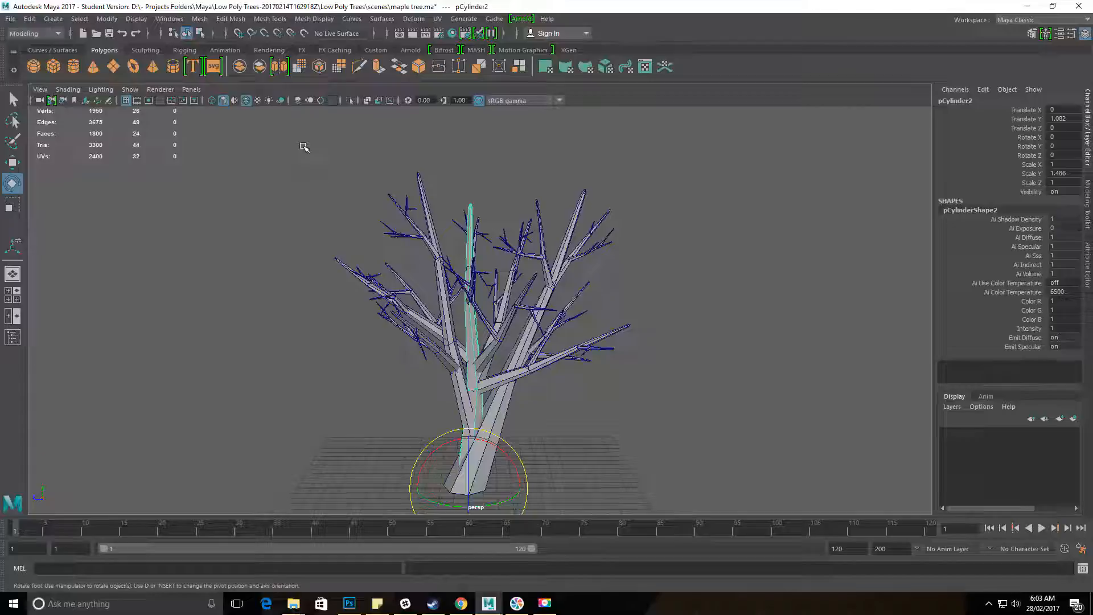
Delete the construction history of all the tree's trunk and branch meshes.
{"action": "left_click_drag", "start_coordinate": [304, 146], "coordinate": [661, 509]}
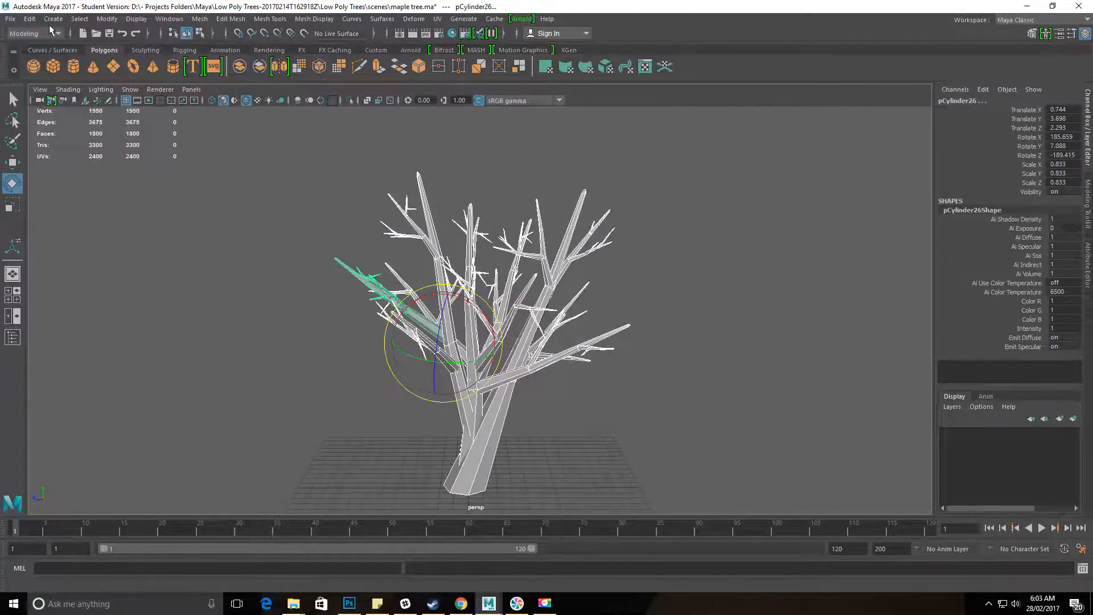
{"action": "left_click", "coordinate": [30, 19]}
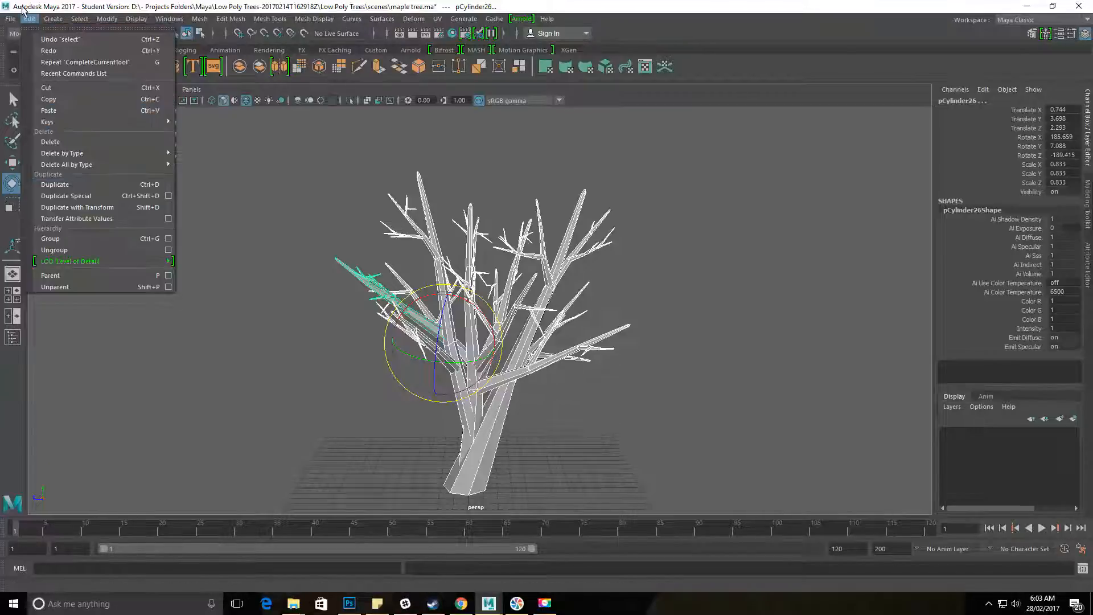
{"action": "mouse_move", "coordinate": [125, 154]}
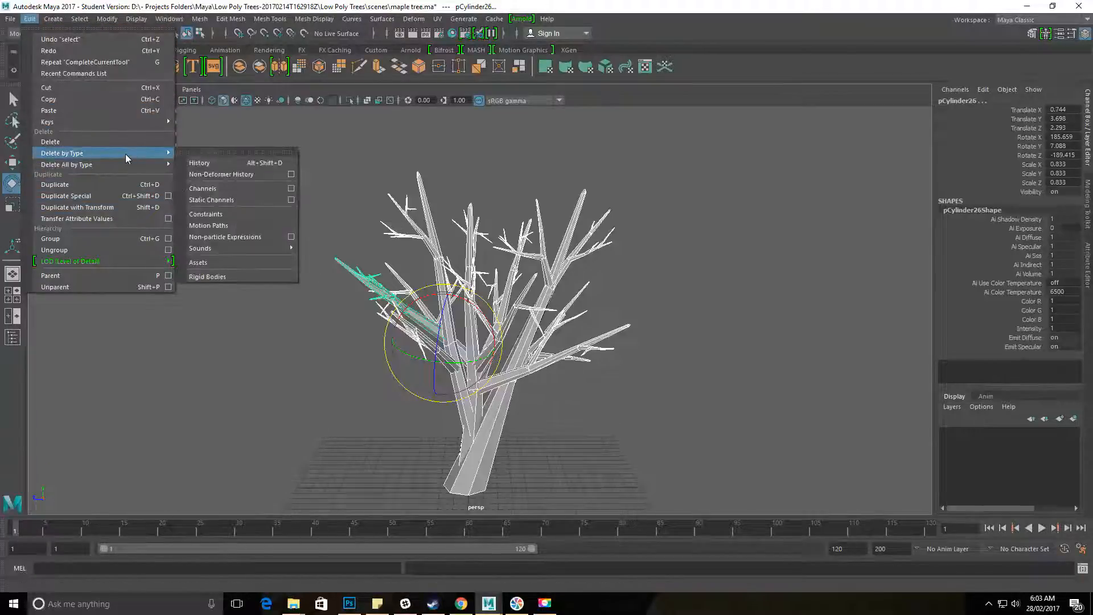
{"action": "left_click", "coordinate": [202, 163]}
Create a lattice deformer around all the tree meshes, using reset default options with 2, 5, 2 divisions.
{"action": "left_click_drag", "start_coordinate": [558, 245], "coordinate": [535, 283], "text": "alt"}
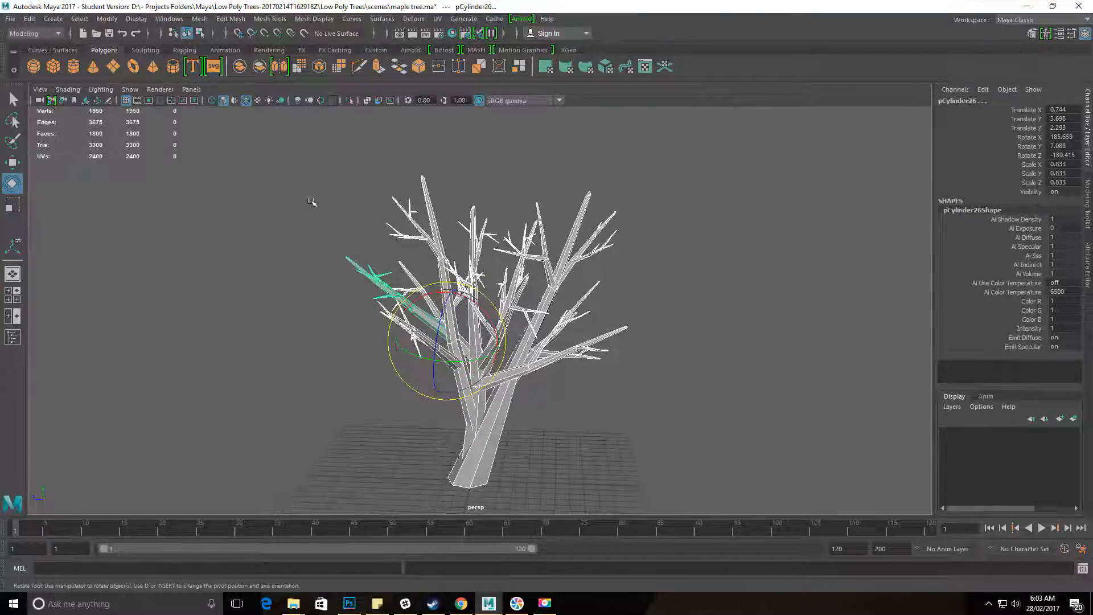
{"action": "left_click_drag", "start_coordinate": [353, 198], "coordinate": [702, 522]}
{"action": "right_click_drag", "start_coordinate": [607, 442], "coordinate": [593, 444], "text": "alt"}
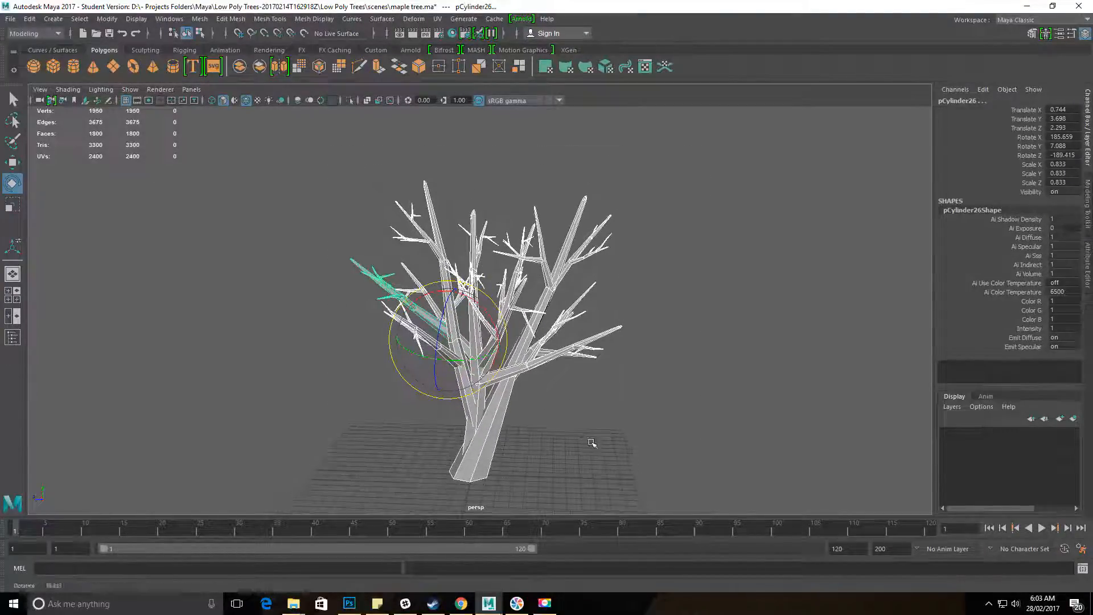
{"action": "middle_click_drag", "start_coordinate": [569, 426], "coordinate": [552, 398], "text": "alt"}
{"action": "mouse_move", "coordinate": [552, 399]}
{"action": "left_mouse_down", "text": "alt"}
{"action": "mouse_move", "coordinate": [545, 420]}
{"action": "mouse_move", "coordinate": [561, 404]}
{"action": "left_mouse_up", "text": "alt"}
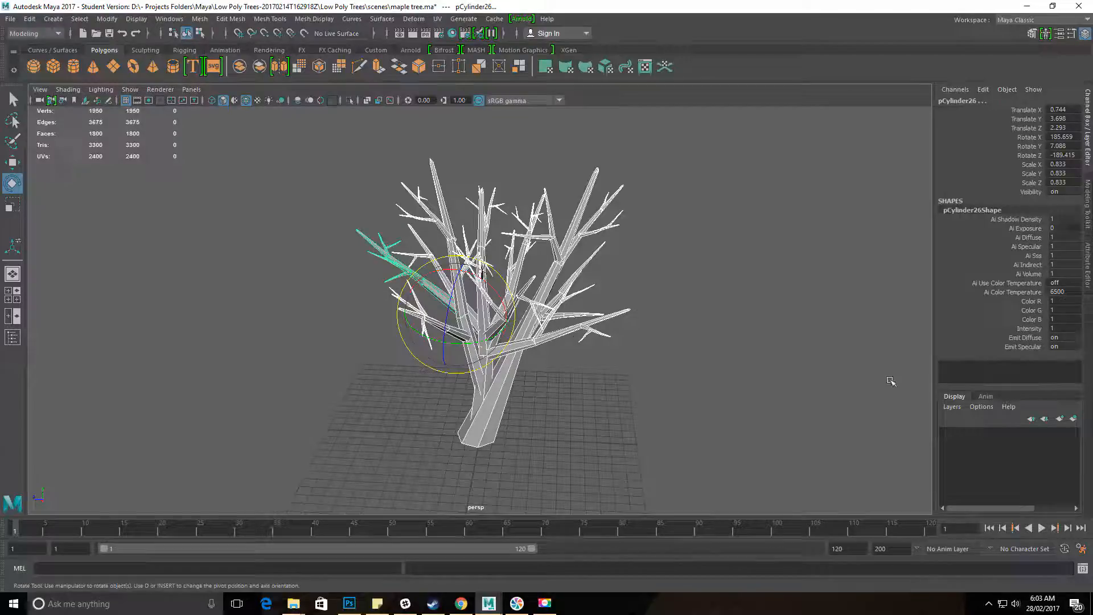
{"action": "left_click_drag", "start_coordinate": [537, 396], "coordinate": [513, 372], "text": "alt"}
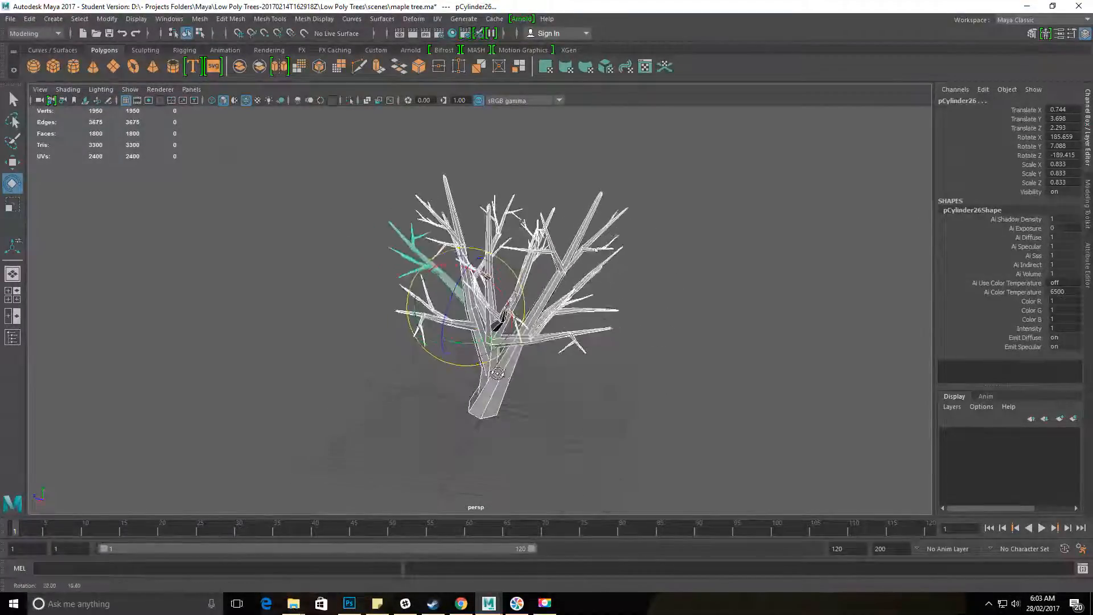
{"action": "left_click_drag", "start_coordinate": [302, 167], "coordinate": [752, 527]}
{"action": "left_click_drag", "start_coordinate": [716, 476], "coordinate": [609, 452], "text": "alt"}
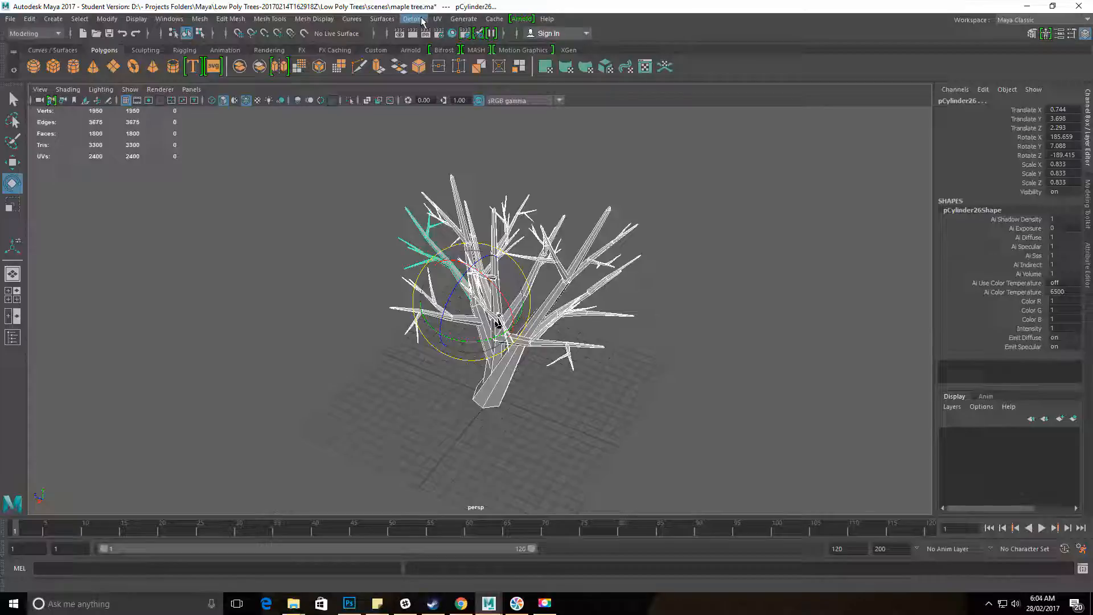
{"action": "left_click_drag", "start_coordinate": [370, 257], "coordinate": [396, 218], "text": "alt"}
{"action": "left_click_drag", "start_coordinate": [359, 146], "coordinate": [804, 612]}
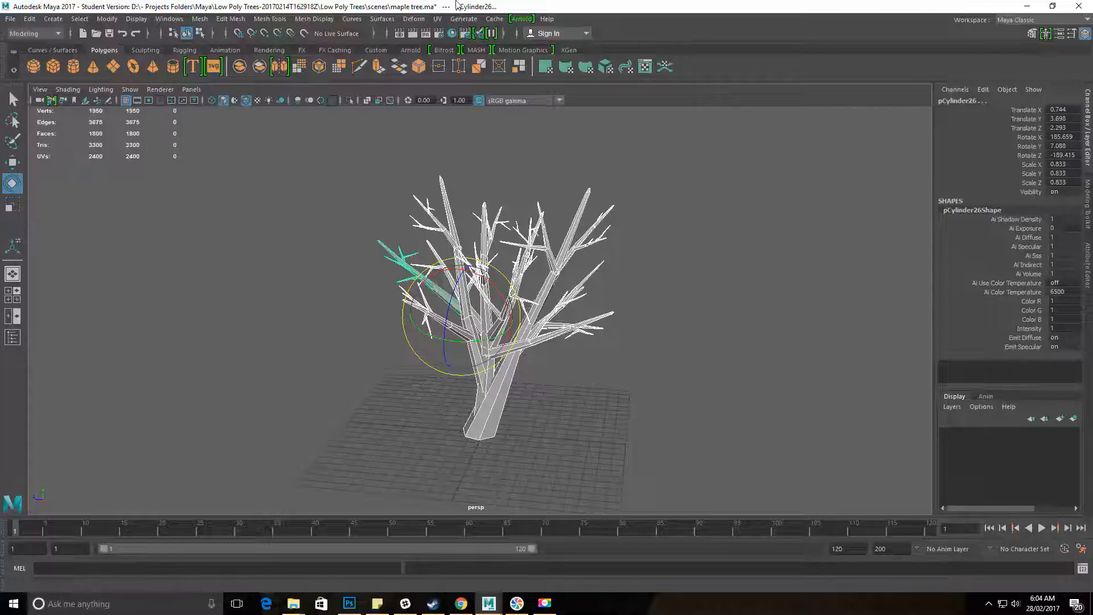
{"action": "left_click", "coordinate": [414, 18]}
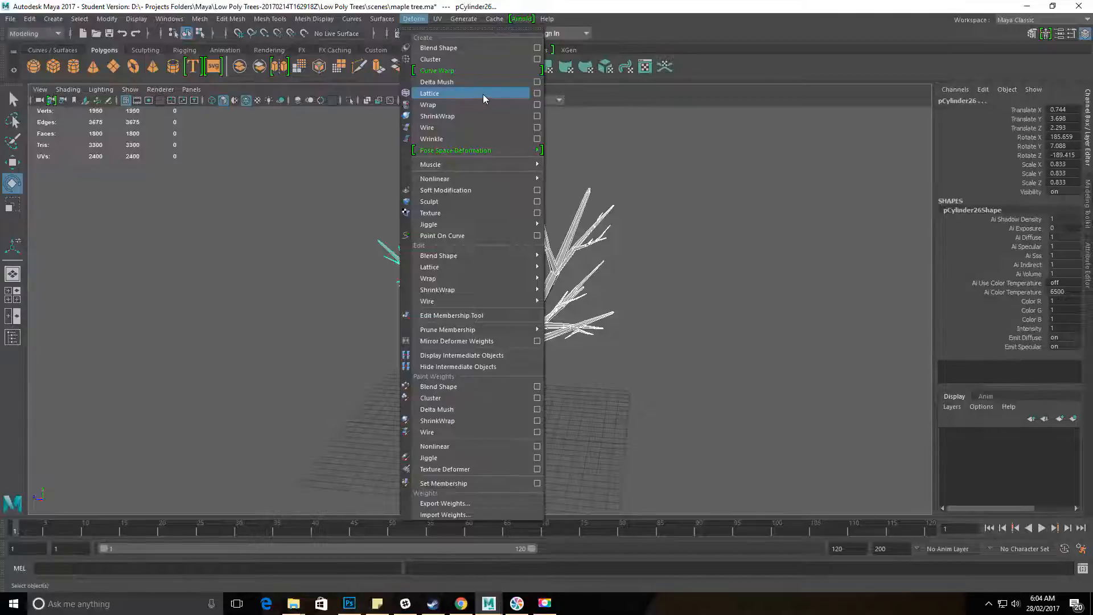
{"action": "left_click", "coordinate": [537, 93]}
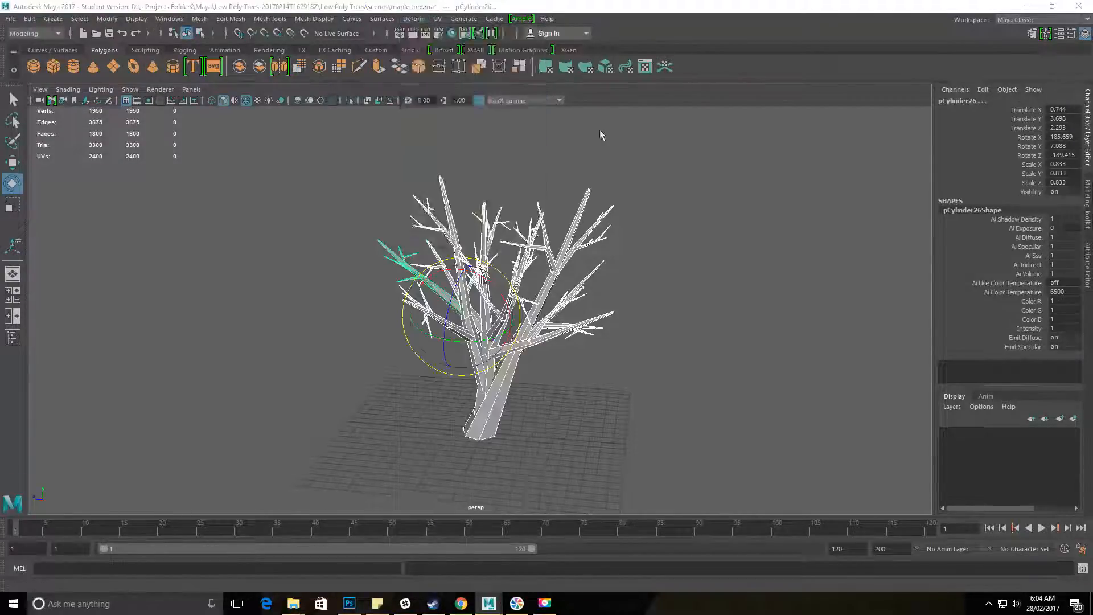
{"action": "left_click", "coordinate": [307, 50]}
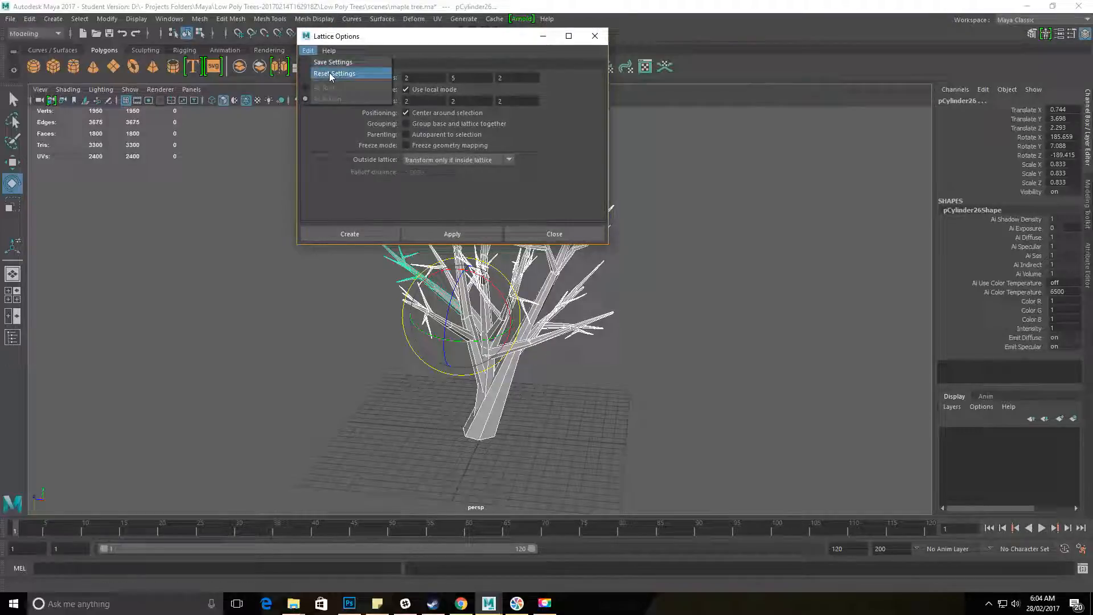
{"action": "left_click", "coordinate": [329, 72]}
{"action": "left_click", "coordinate": [450, 234]}
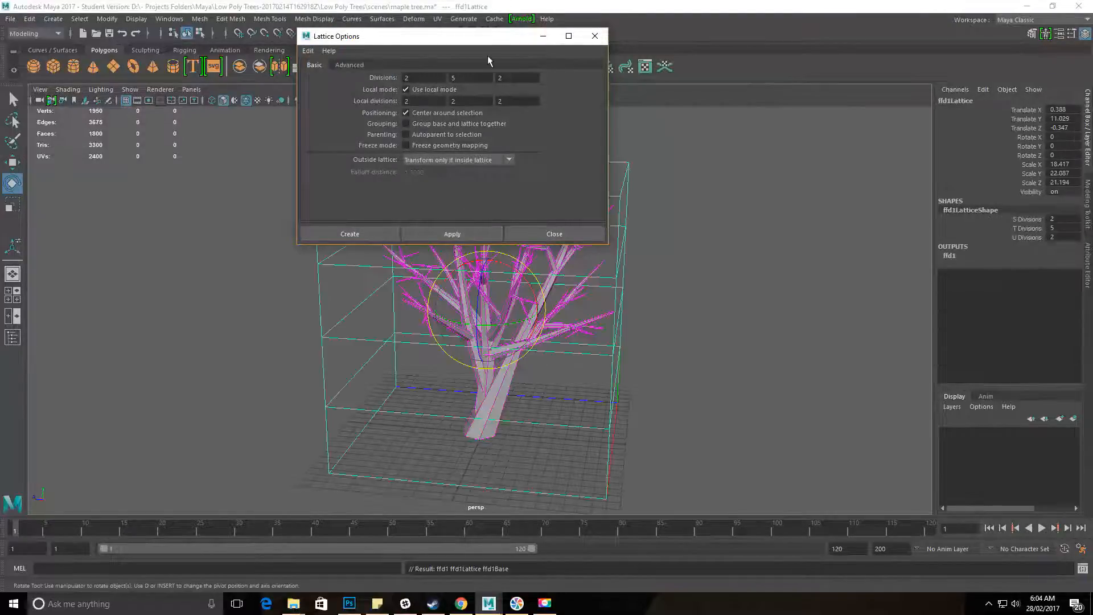
Move the Lattice Options window clear of the tree and examine the lattice cage from several angles.
{"action": "left_click_drag", "start_coordinate": [479, 37], "coordinate": [966, 138]}
{"action": "left_click_drag", "start_coordinate": [410, 319], "coordinate": [535, 284], "text": "alt"}
{"action": "middle_click_drag", "start_coordinate": [499, 342], "coordinate": [486, 288], "text": "alt"}
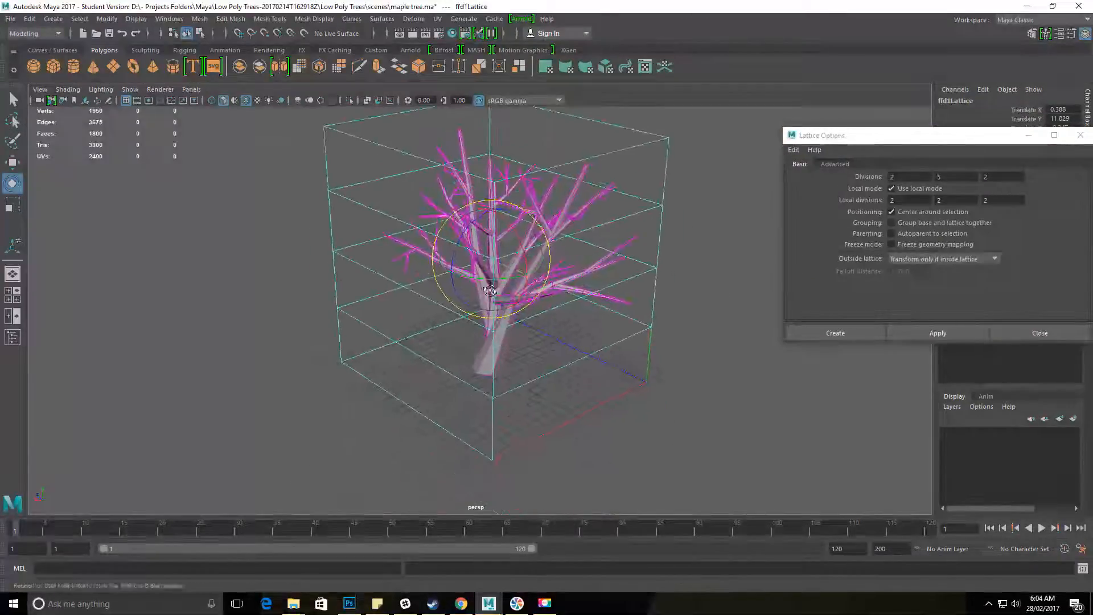
{"action": "left_click_drag", "start_coordinate": [486, 288], "coordinate": [512, 296], "text": "alt"}
{"action": "mouse_move", "coordinate": [647, 147]}
{"action": "right_mouse_down"}
{"action": "mouse_move", "coordinate": [647, 120]}
{"action": "mouse_move", "coordinate": [651, 161]}
{"action": "mouse_move", "coordinate": [649, 146]}
{"action": "right_mouse_up"}
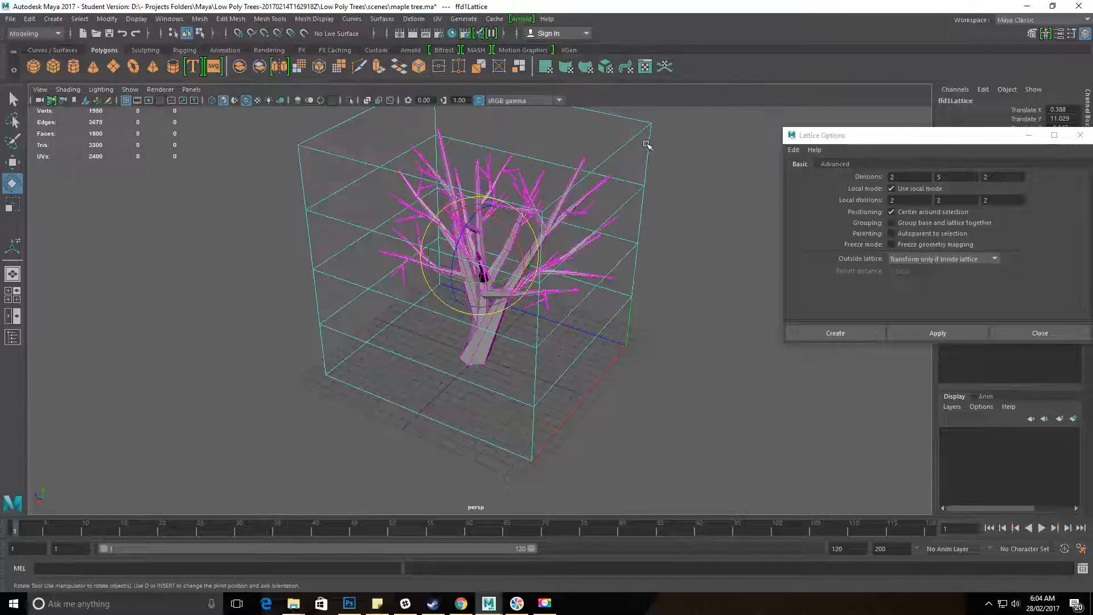
{"action": "left_click_drag", "start_coordinate": [649, 146], "coordinate": [633, 192], "text": "alt"}
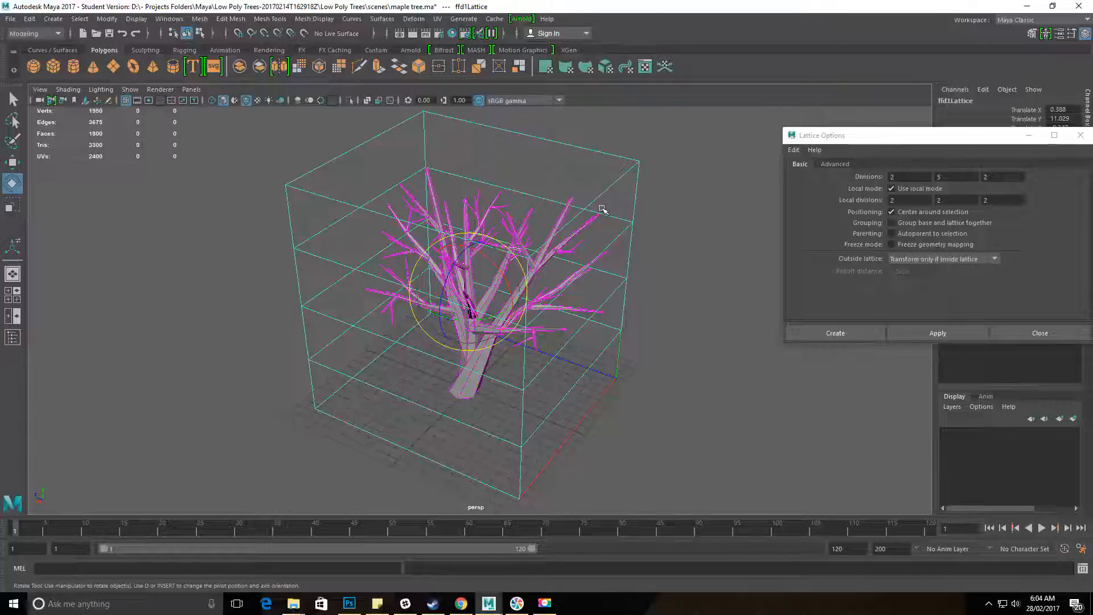
Switch the lattice to lattice-point editing and select its near top corner point for moving.
{"action": "right_click", "coordinate": [617, 196]}
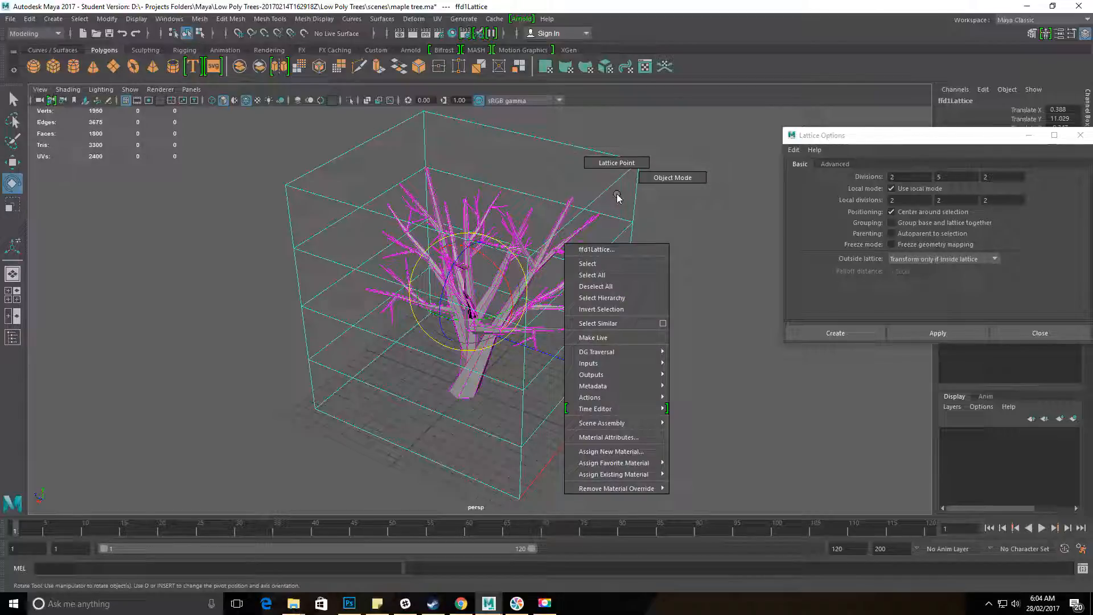
{"action": "left_click", "coordinate": [617, 163]}
{"action": "left_click_drag", "start_coordinate": [631, 176], "coordinate": [668, 210], "text": "alt"}
{"action": "key", "text": "w"}
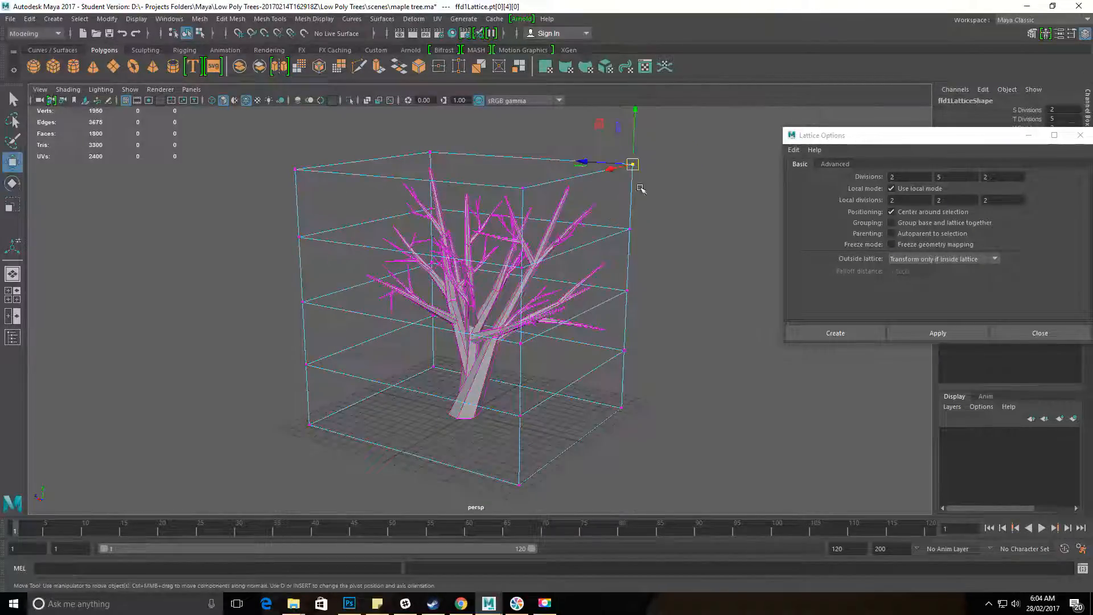
Try moving single and grouped lattice points along one vertical corner edge to test how they deform the branches.
{"action": "left_click_drag", "start_coordinate": [632, 164], "coordinate": [632, 214]}
{"action": "key", "text": "ctrl+z"}
{"action": "left_click_drag", "start_coordinate": [575, 144], "coordinate": [664, 283]}
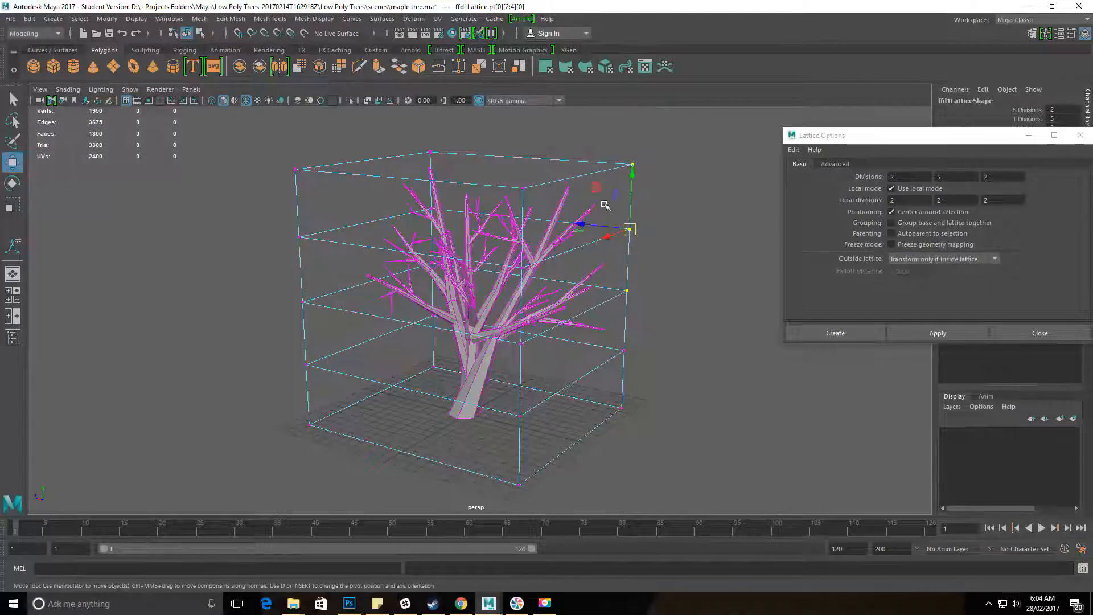
{"action": "left_click_drag", "start_coordinate": [630, 229], "coordinate": [663, 216]}
{"action": "key", "text": "ctrl+z"}
{"action": "left_click", "coordinate": [664, 248]}
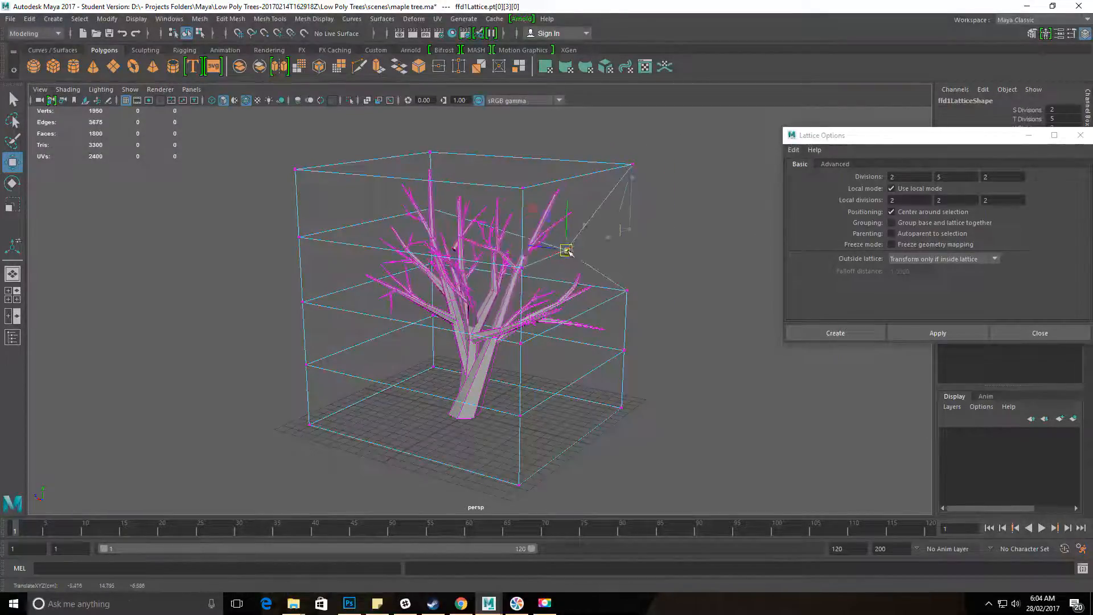
Try scaling the three middle rows of lattice points outward, and undo the scaling.
{"action": "left_click_drag", "start_coordinate": [654, 317], "coordinate": [564, 306], "text": "alt"}
{"action": "left_click_drag", "start_coordinate": [304, 214], "coordinate": [689, 390]}
{"action": "left_click_drag", "start_coordinate": [688, 388], "coordinate": [682, 383], "text": "alt"}
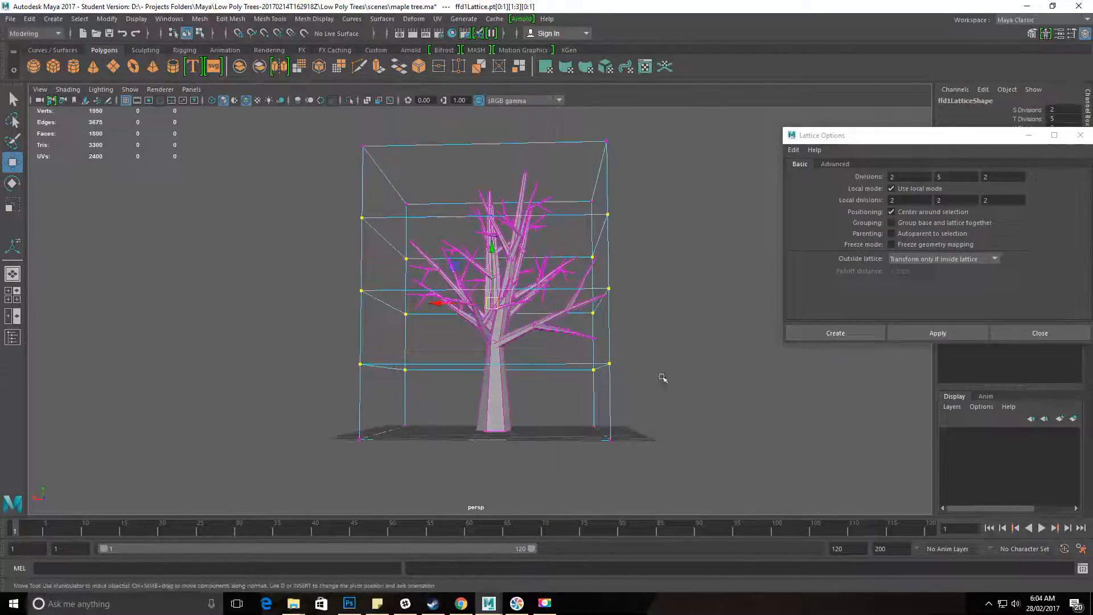
{"action": "key", "text": "r"}
{"action": "left_click_drag", "start_coordinate": [494, 302], "coordinate": [534, 323], "text": "alt"}
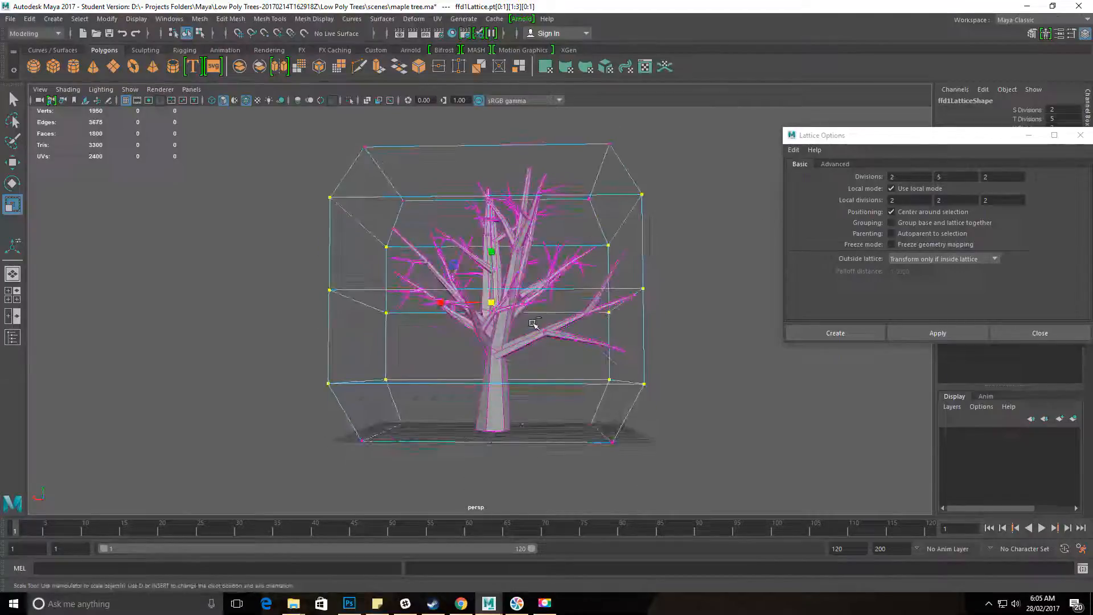
{"action": "key", "text": "ctrl+z"}
Scale all lattice points above the bottom row outward to spread the branches, and check the tree's shape from several angles.
{"action": "left_click_drag", "start_coordinate": [324, 126], "coordinate": [716, 383]}
{"action": "left_click_drag", "start_coordinate": [492, 268], "coordinate": [466, 311], "text": "alt"}
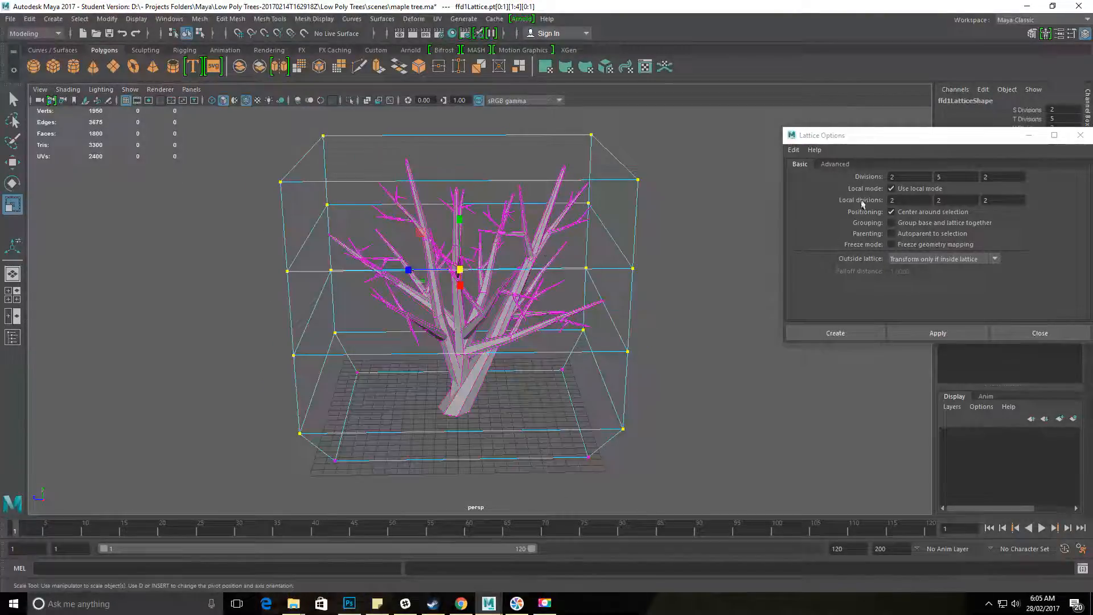
{"action": "left_click_drag", "start_coordinate": [271, 220], "coordinate": [268, 224], "text": "alt"}
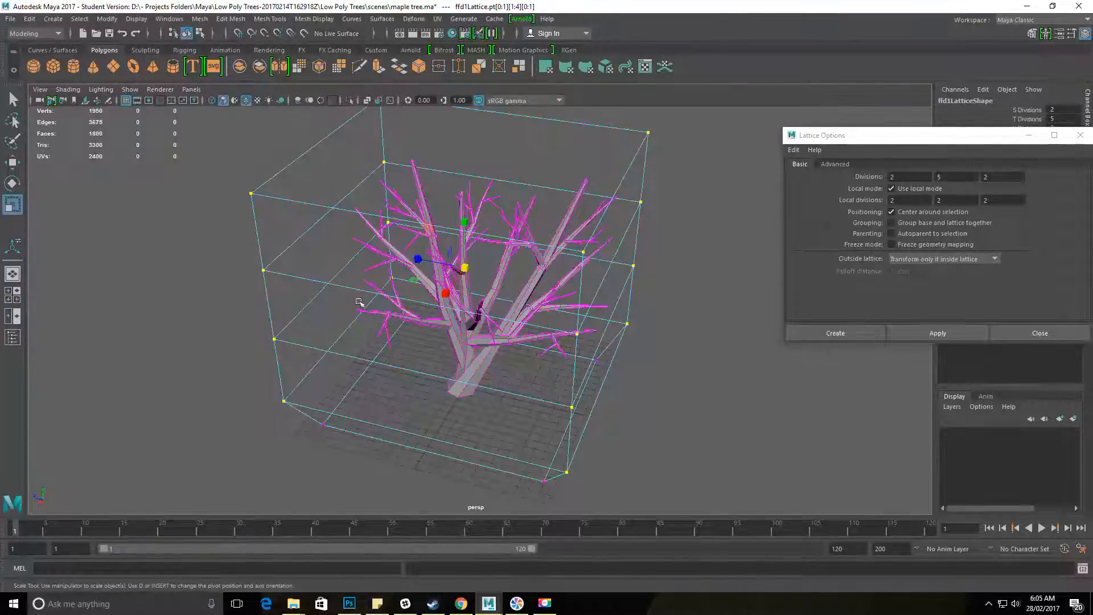
{"action": "left_click_drag", "start_coordinate": [330, 281], "coordinate": [398, 317], "text": "alt"}
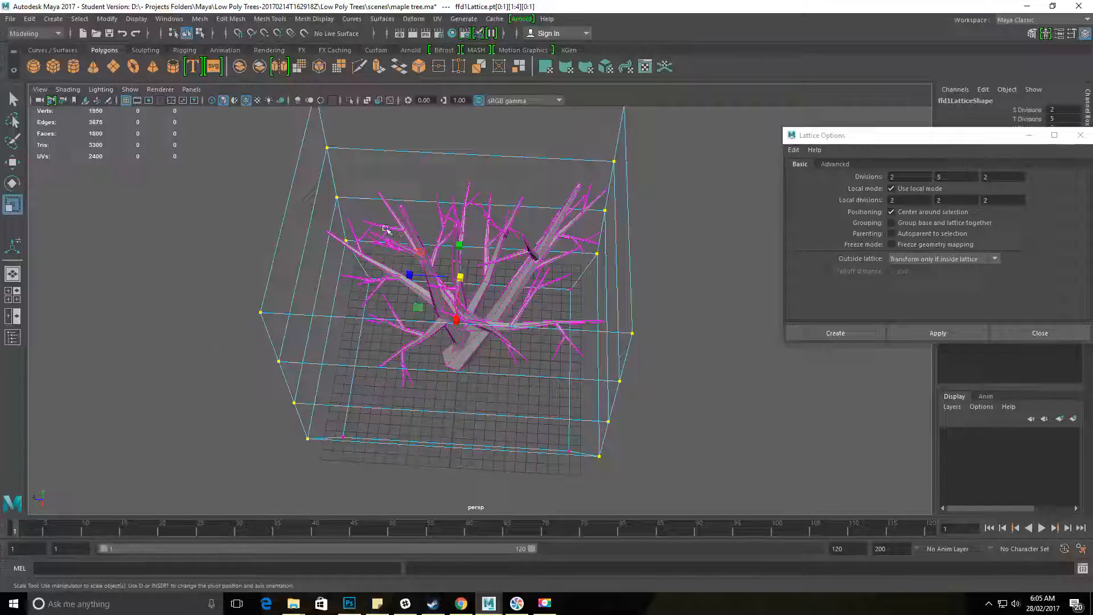
{"action": "left_click_drag", "start_coordinate": [548, 284], "coordinate": [512, 225], "text": "alt"}
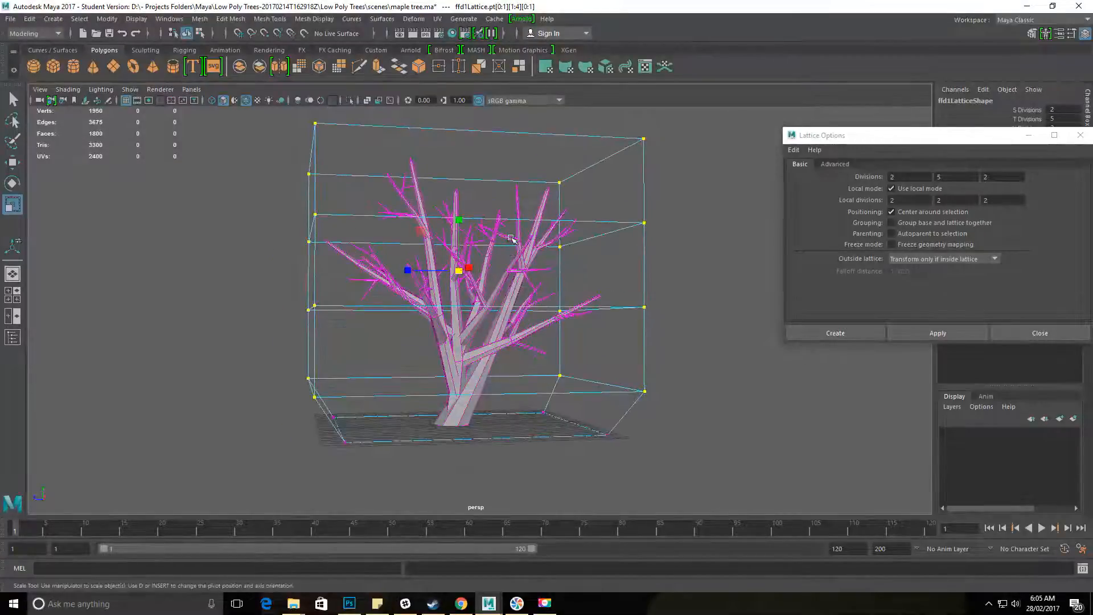
Leave lattice-point editing and return the lattice and tree to object mode.
{"action": "right_click_drag", "start_coordinate": [476, 370], "coordinate": [525, 251]}
{"action": "left_click", "coordinate": [494, 397]}
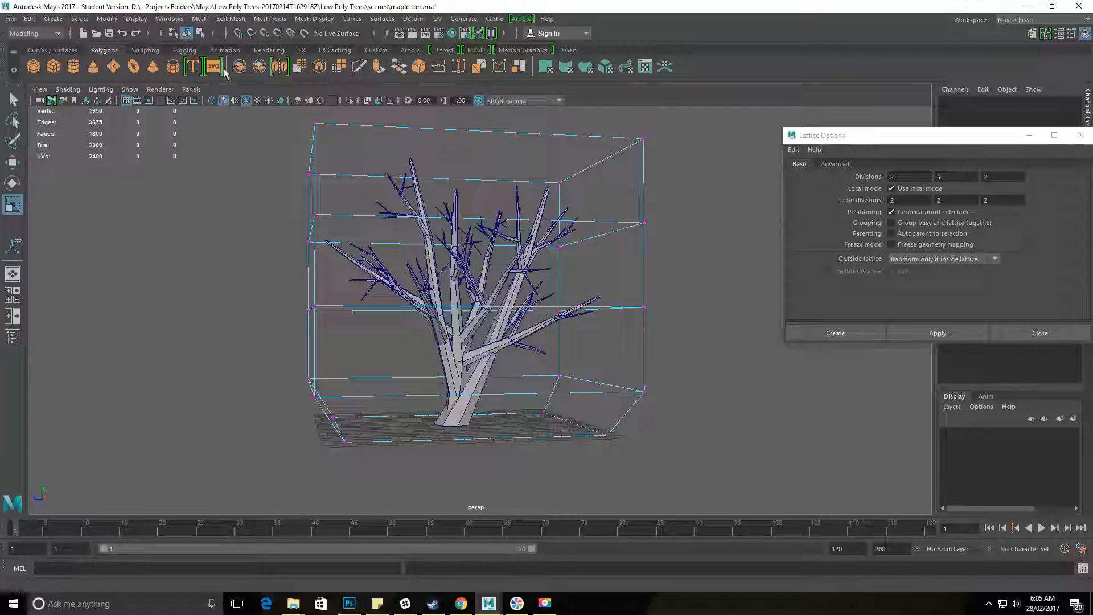
{"action": "left_click", "coordinate": [169, 18]}
{"action": "left_click", "coordinate": [507, 397]}
{"action": "left_click_drag", "start_coordinate": [507, 397], "coordinate": [466, 386], "text": "alt"}
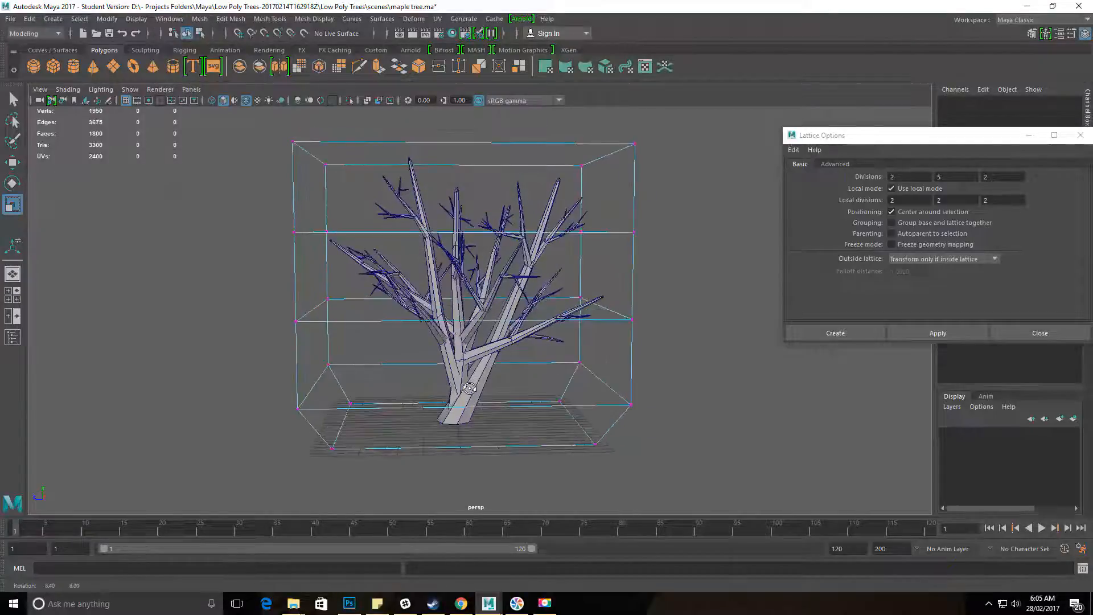
{"action": "left_click_drag", "start_coordinate": [363, 174], "coordinate": [565, 517]}
{"action": "right_click_drag", "start_coordinate": [470, 369], "coordinate": [521, 252]}
{"action": "right_click_drag", "start_coordinate": [620, 311], "coordinate": [626, 302]}
Delete the construction history of all tree meshes to bake in the lattice deformation, and close the lattice options.
{"action": "left_click", "coordinate": [402, 254]}
{"action": "left_click_drag", "start_coordinate": [301, 135], "coordinate": [568, 487]}
{"action": "left_click_drag", "start_coordinate": [616, 179], "coordinate": [681, 384], "text": "ctrl"}
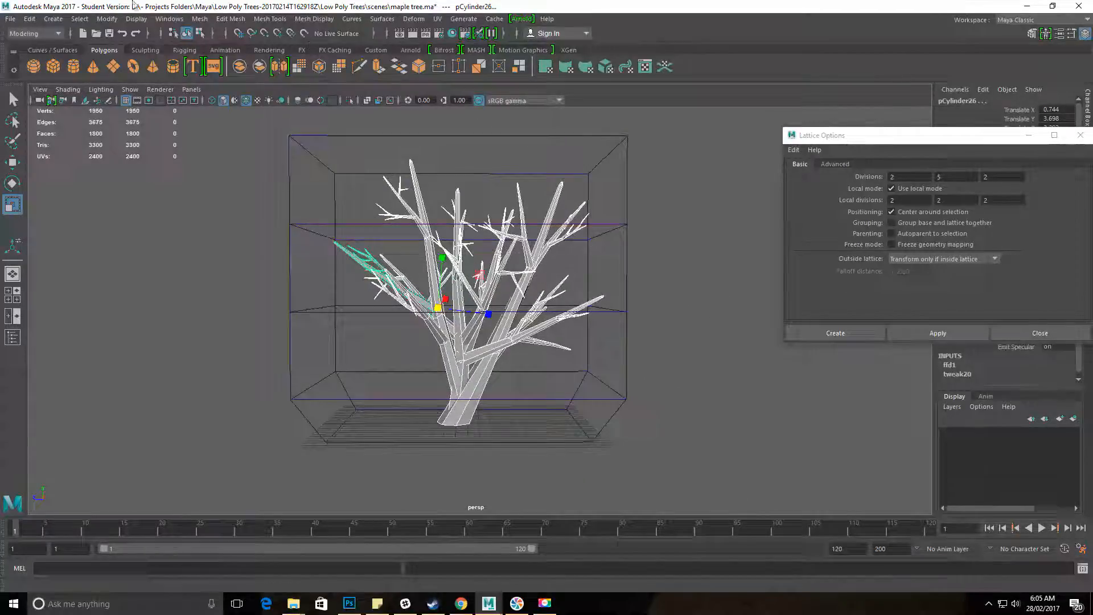
{"action": "left_click", "coordinate": [30, 20]}
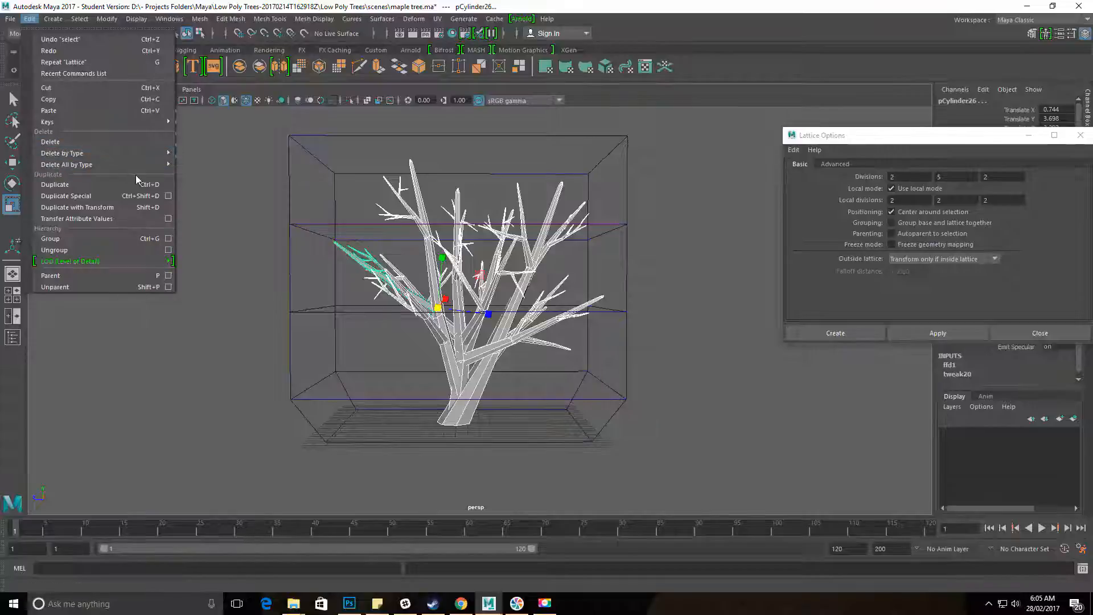
{"action": "mouse_move", "coordinate": [145, 166]}
{"action": "left_click", "coordinate": [285, 165]}
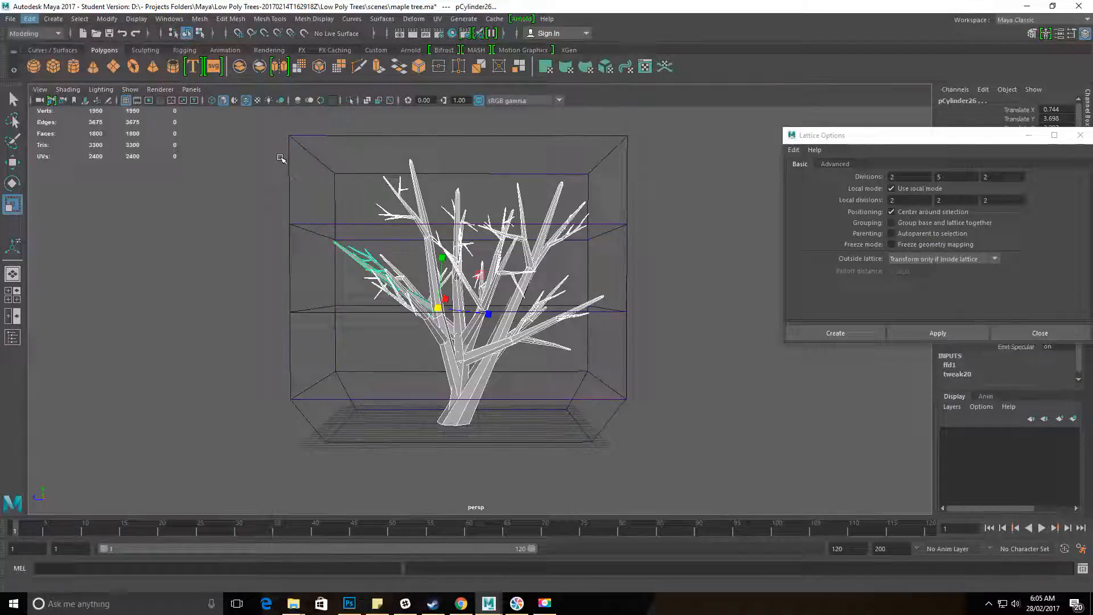
{"action": "left_click_drag", "start_coordinate": [581, 251], "coordinate": [323, 302], "text": "alt"}
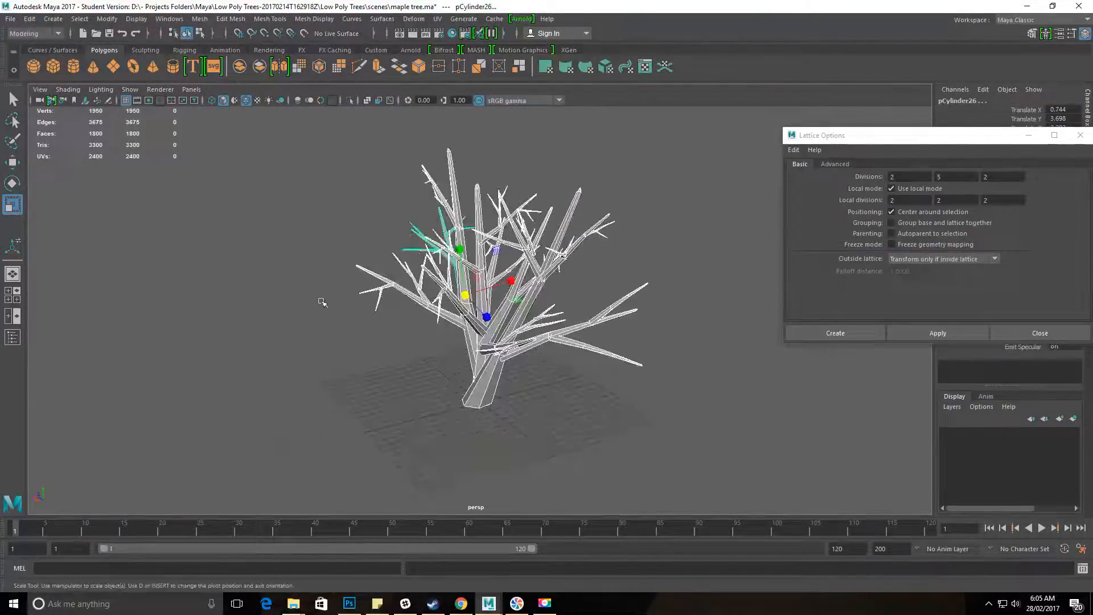
{"action": "left_click_drag", "start_coordinate": [456, 281], "coordinate": [466, 236], "text": "alt"}
{"action": "left_click", "coordinate": [1042, 332]}
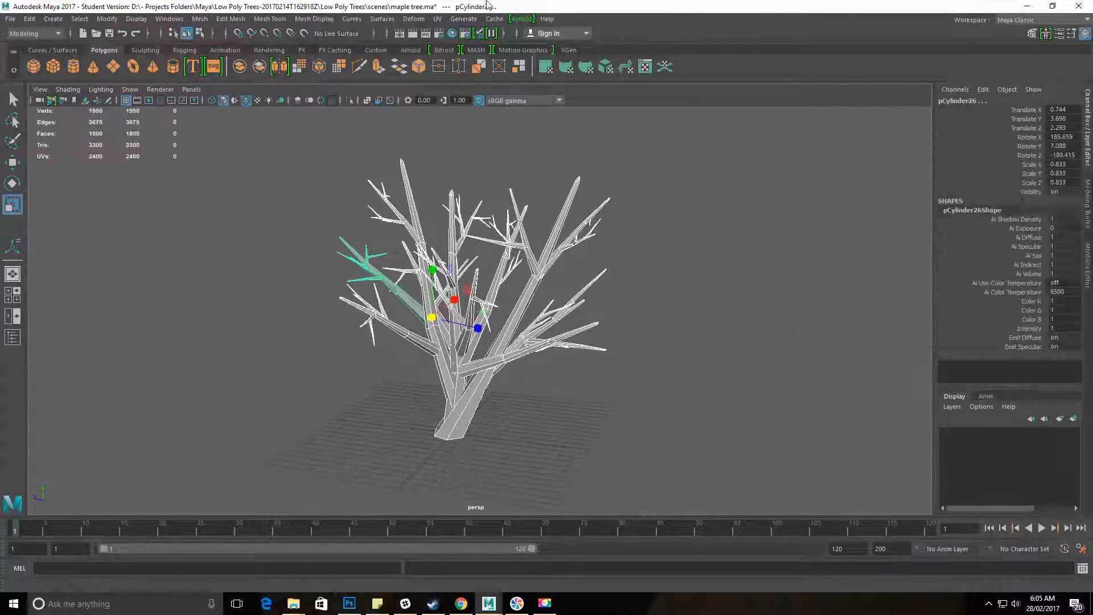
Create a new lattice deformer around all the tree meshes with 5, 5, 5 divisions.
{"action": "left_click", "coordinate": [426, 20]}
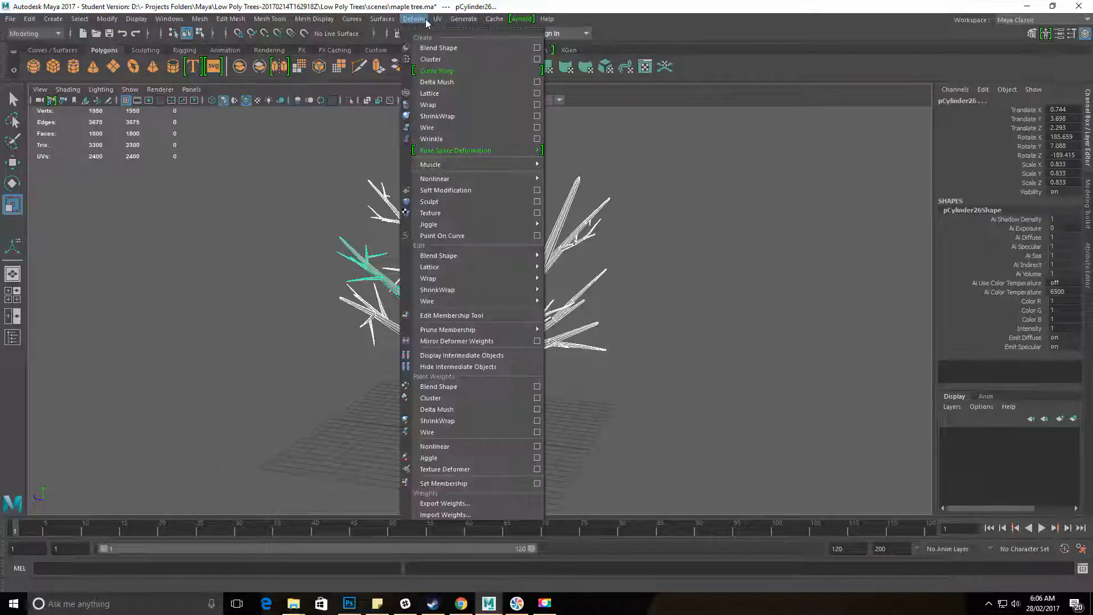
{"action": "left_click", "coordinate": [537, 94]}
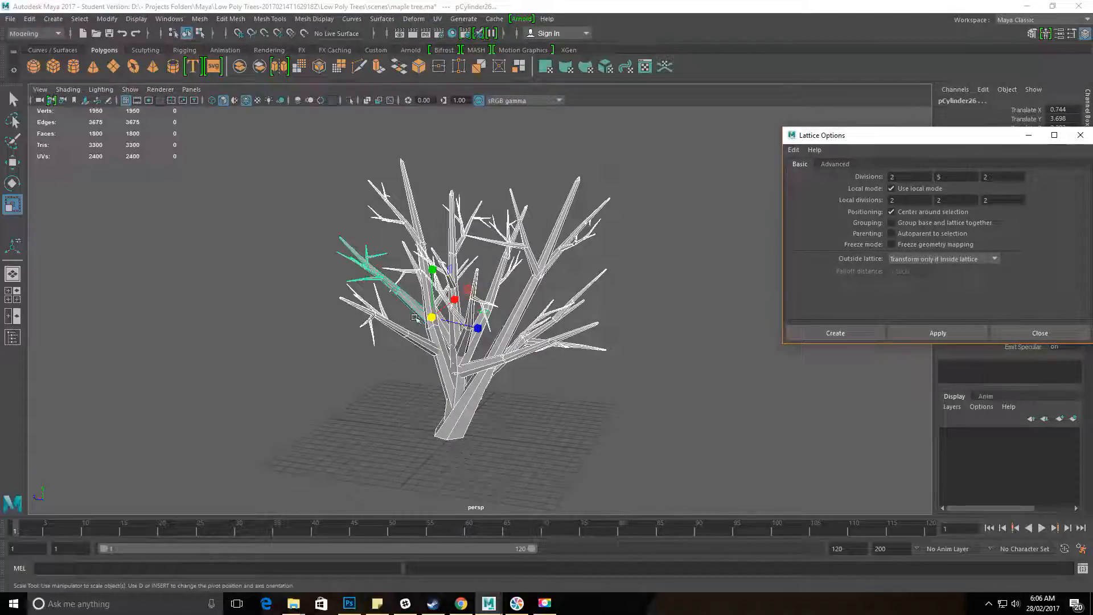
{"action": "left_click_drag", "start_coordinate": [352, 355], "coordinate": [402, 313], "text": "alt"}
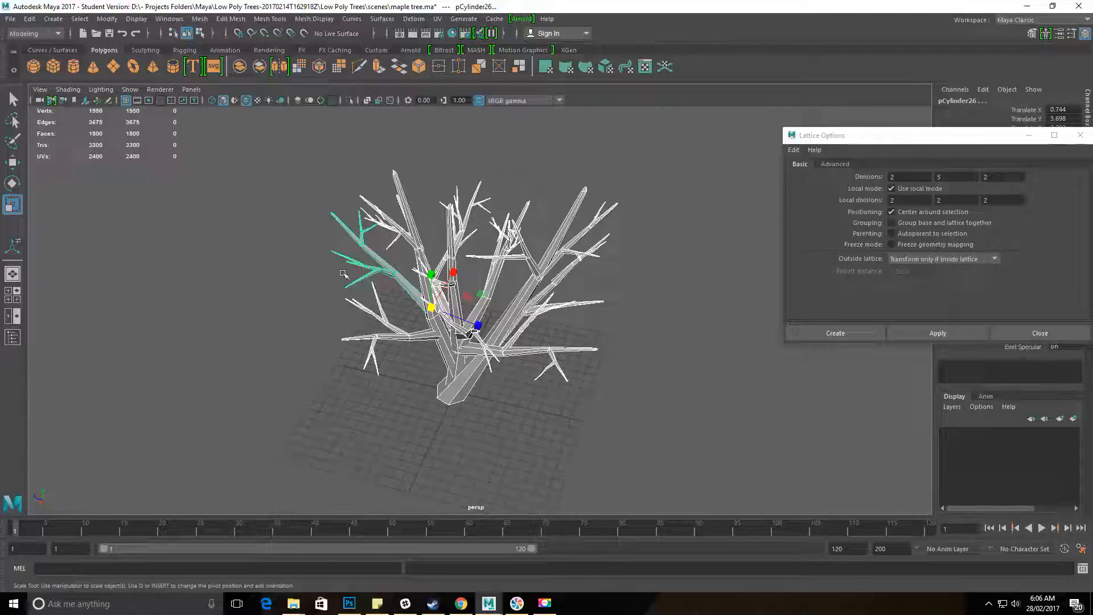
{"action": "left_click_drag", "start_coordinate": [922, 177], "coordinate": [815, 150]}
{"action": "left_click_drag", "start_coordinate": [958, 174], "coordinate": [831, 173]}
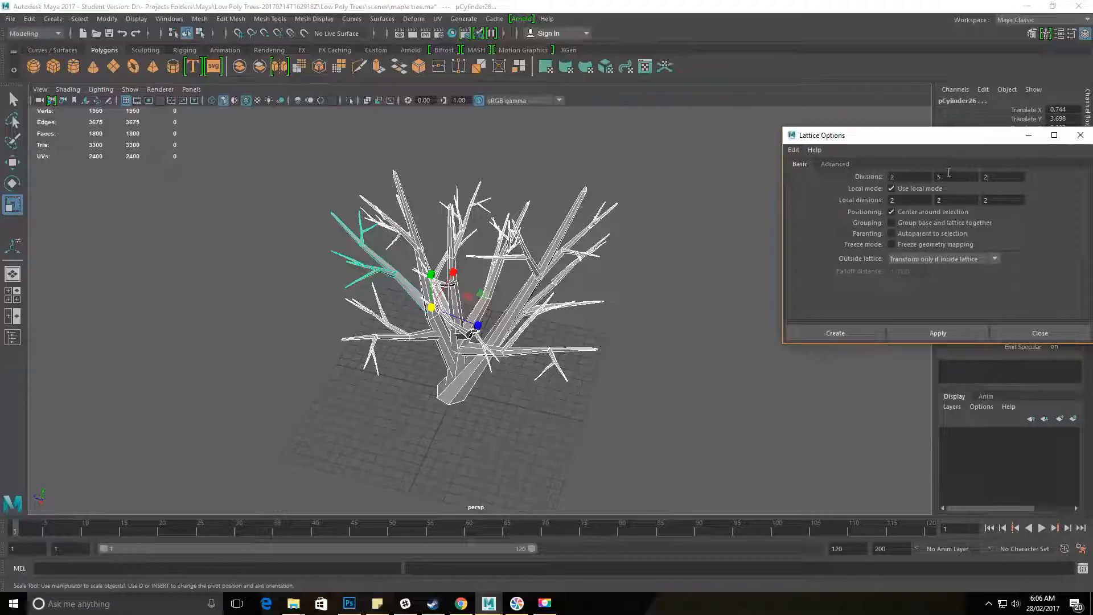
{"action": "left_click_drag", "start_coordinate": [446, 397], "coordinate": [480, 385], "text": "alt"}
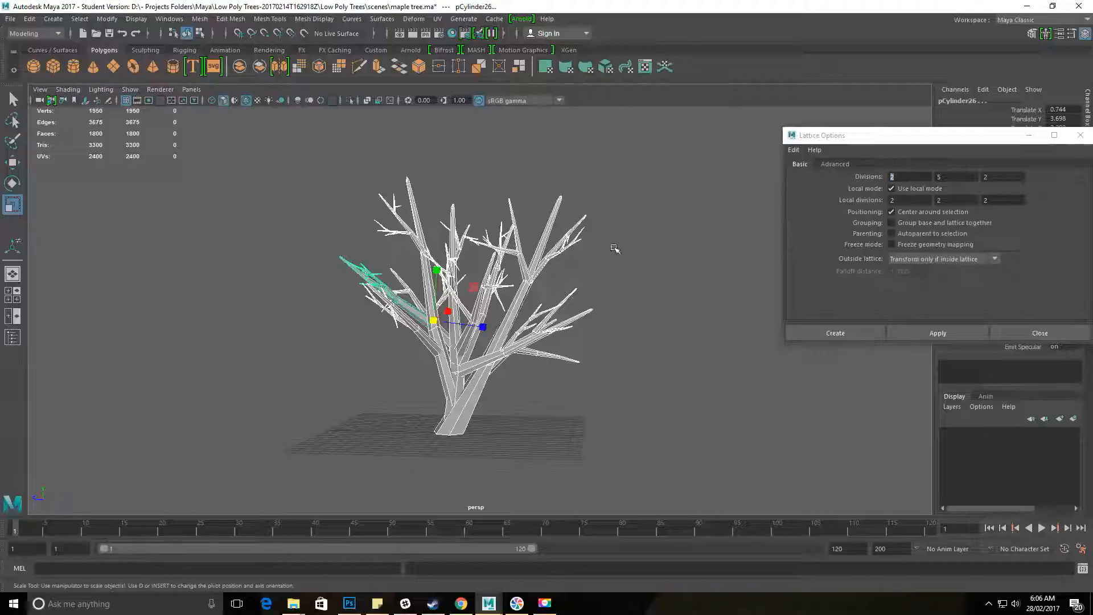
{"action": "left_click", "coordinate": [963, 177]}
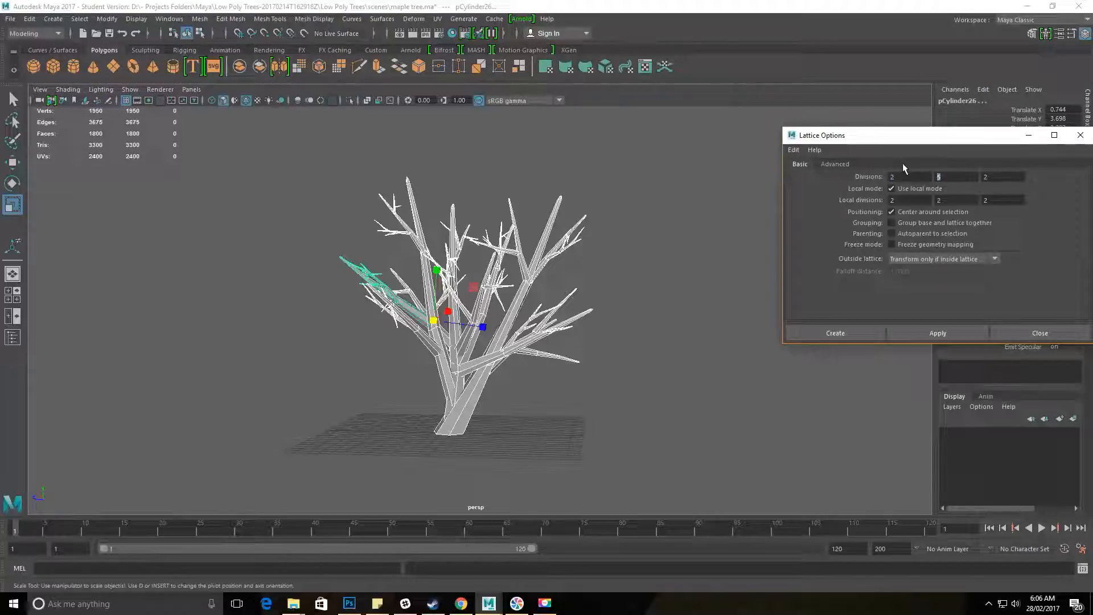
{"action": "key", "text": "shift+Tab"}
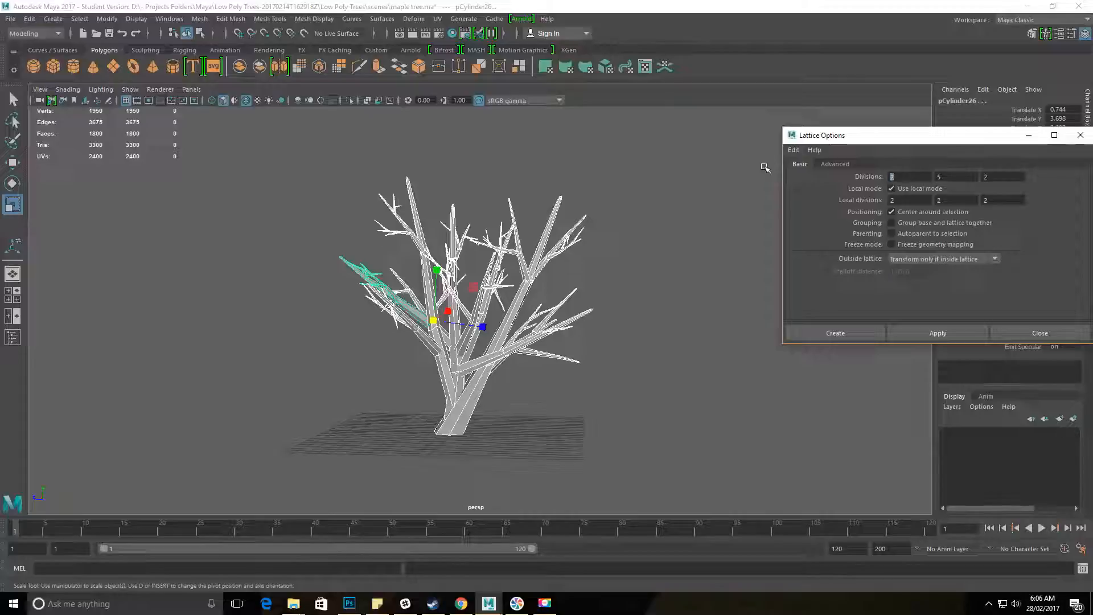
{"action": "type", "text": "5"}
{"action": "left_click", "coordinate": [971, 325]}
Switch the new lattice to lattice-point editing and move an inner point beside the outer side branches.
{"action": "left_click_drag", "start_coordinate": [649, 397], "coordinate": [557, 409], "text": "alt"}
{"action": "right_click_drag", "start_coordinate": [557, 410], "coordinate": [527, 399], "text": "alt"}
{"action": "middle_click_drag", "start_coordinate": [512, 404], "coordinate": [534, 424], "text": "alt"}
{"action": "right_click_drag", "start_coordinate": [471, 315], "coordinate": [474, 316], "text": "alt"}
{"action": "left_click_drag", "start_coordinate": [474, 316], "coordinate": [468, 286], "text": "alt"}
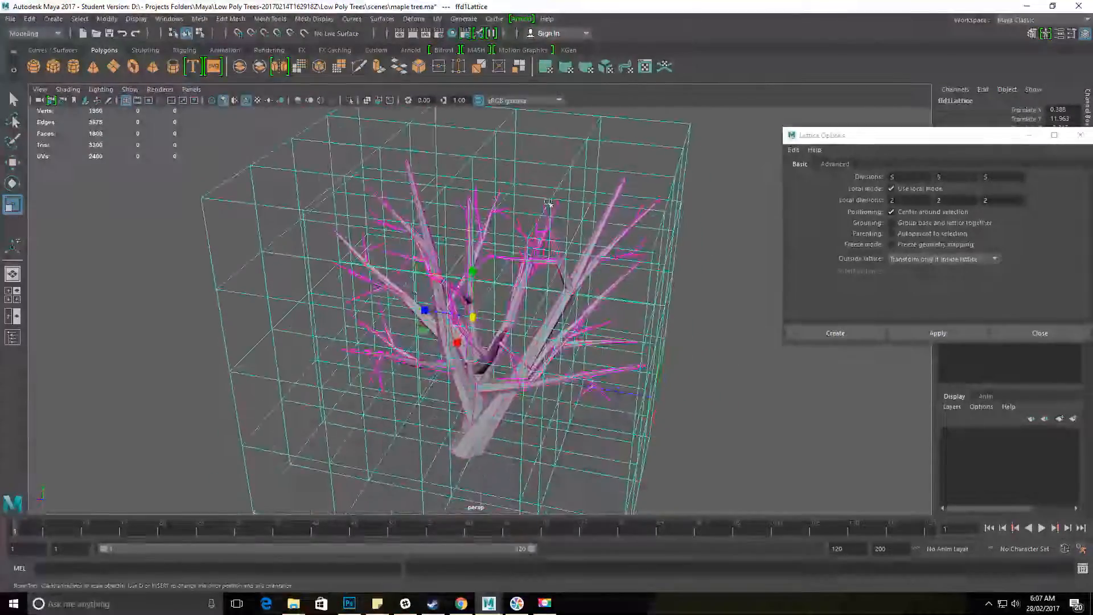
{"action": "right_click_drag", "start_coordinate": [626, 157], "coordinate": [627, 104]}
{"action": "left_click_drag", "start_coordinate": [427, 254], "coordinate": [436, 360], "text": "alt"}
{"action": "key", "text": "w"}
{"action": "left_click_drag", "start_coordinate": [368, 363], "coordinate": [386, 348]}
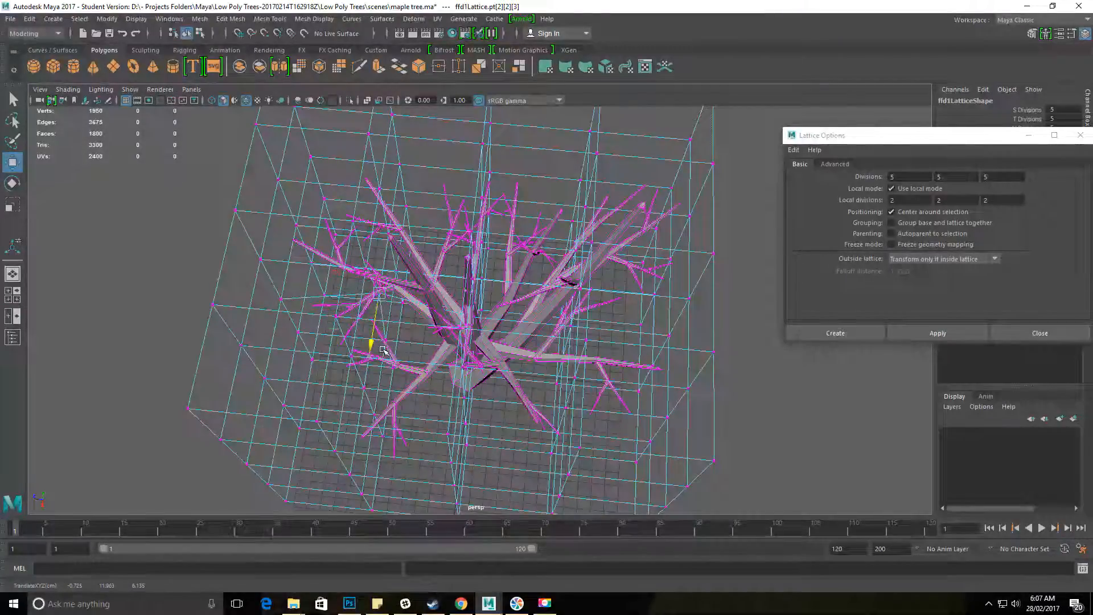
Move several more lattice points on the same side of the cage to reshape the nearby outer branches.
{"action": "left_click_drag", "start_coordinate": [286, 209], "coordinate": [305, 223]}
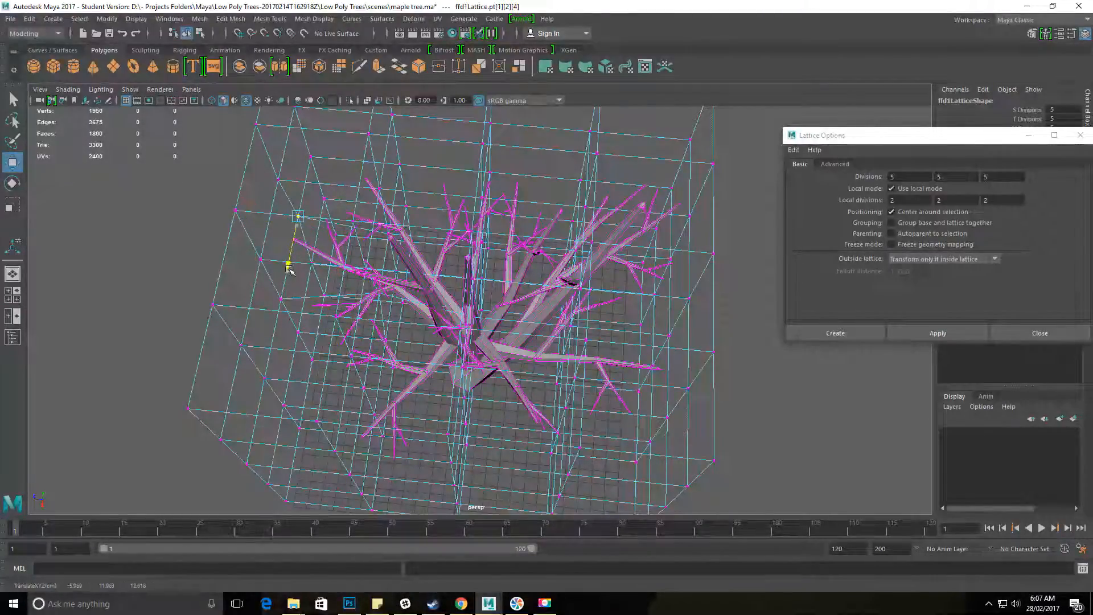
{"action": "left_click_drag", "start_coordinate": [231, 197], "coordinate": [289, 288], "text": "shift"}
{"action": "left_click_drag", "start_coordinate": [269, 246], "coordinate": [333, 297], "text": "alt"}
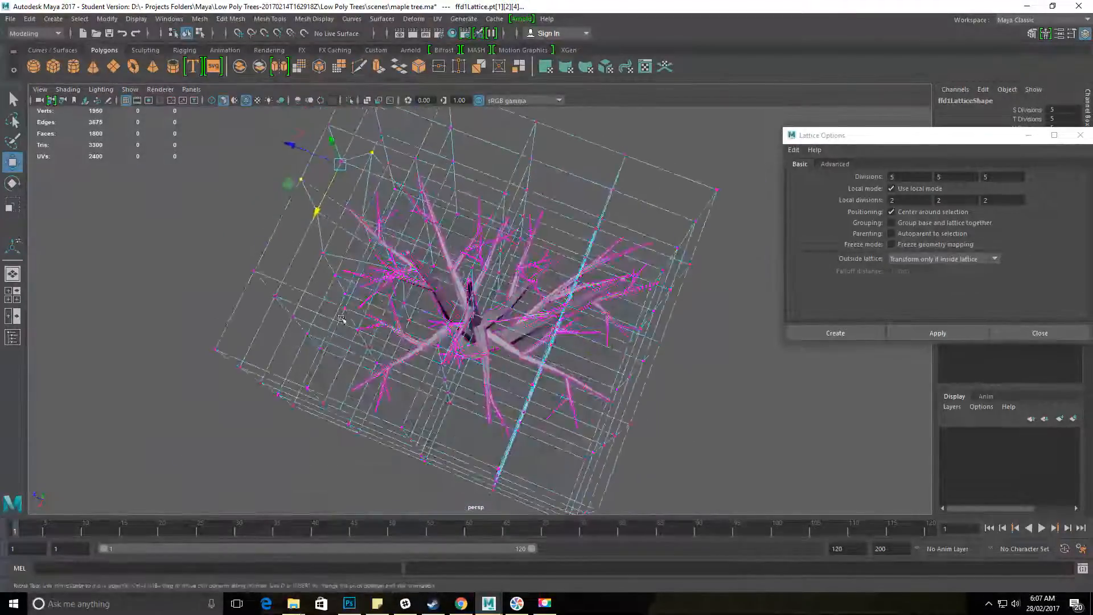
{"action": "left_click_drag", "start_coordinate": [377, 358], "coordinate": [409, 360]}
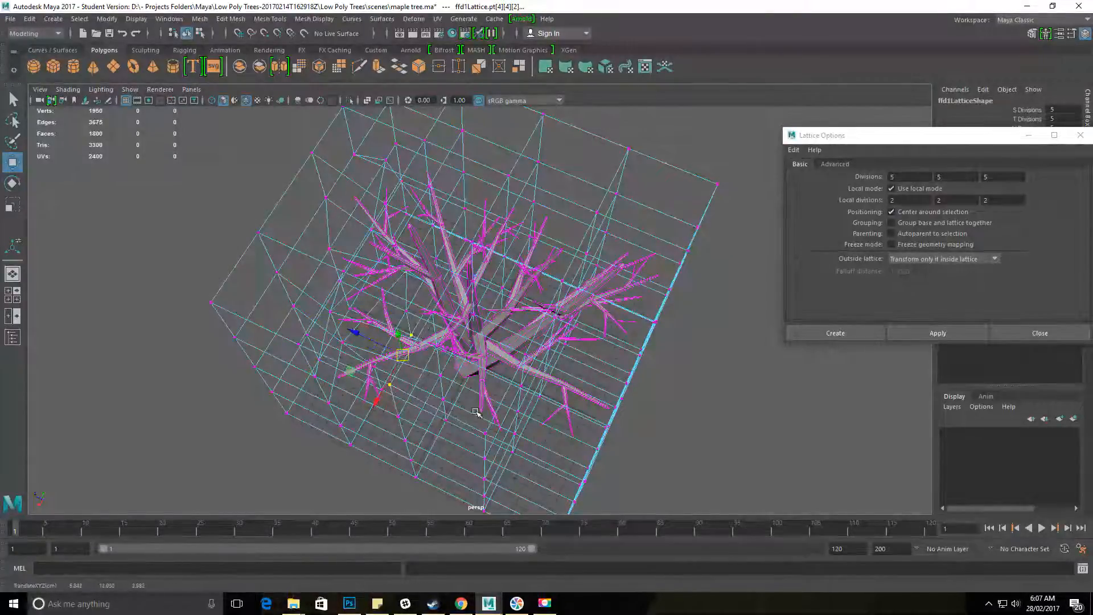
Try moving the inner lattice points around the low front branches, and undo these moves.
{"action": "left_click_drag", "start_coordinate": [474, 419], "coordinate": [433, 407], "text": "alt"}
{"action": "left_click_drag", "start_coordinate": [464, 362], "coordinate": [581, 374]}
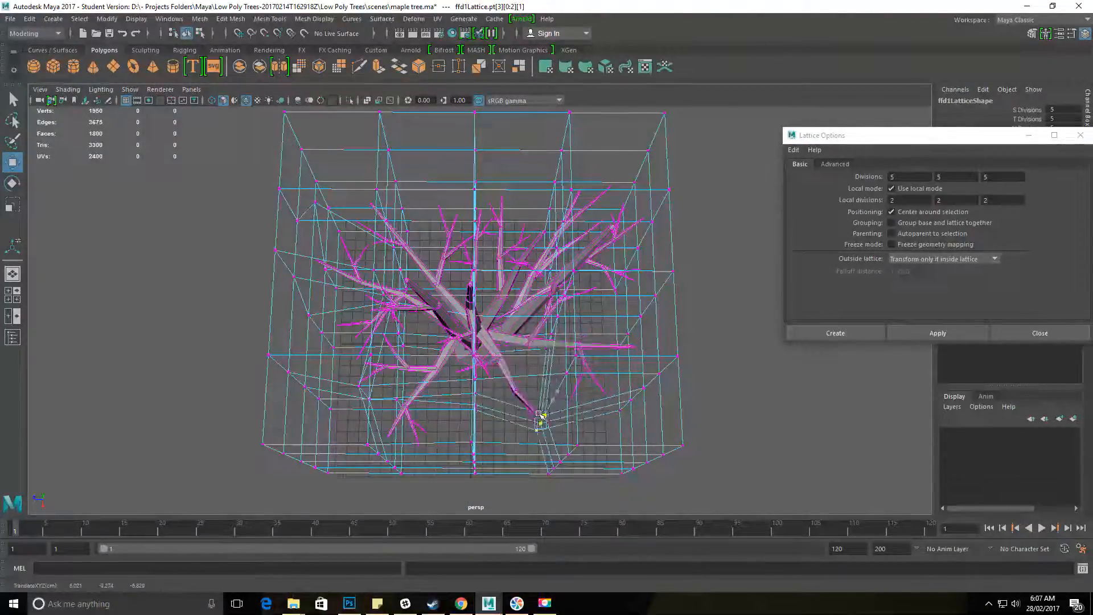
{"action": "mouse_move", "coordinate": [544, 413]}
{"action": "left_mouse_down", "text": "alt"}
{"action": "mouse_move", "coordinate": [520, 361]}
{"action": "mouse_move", "coordinate": [551, 409]}
{"action": "left_mouse_up", "text": "alt"}
{"action": "left_click", "coordinate": [541, 369]}
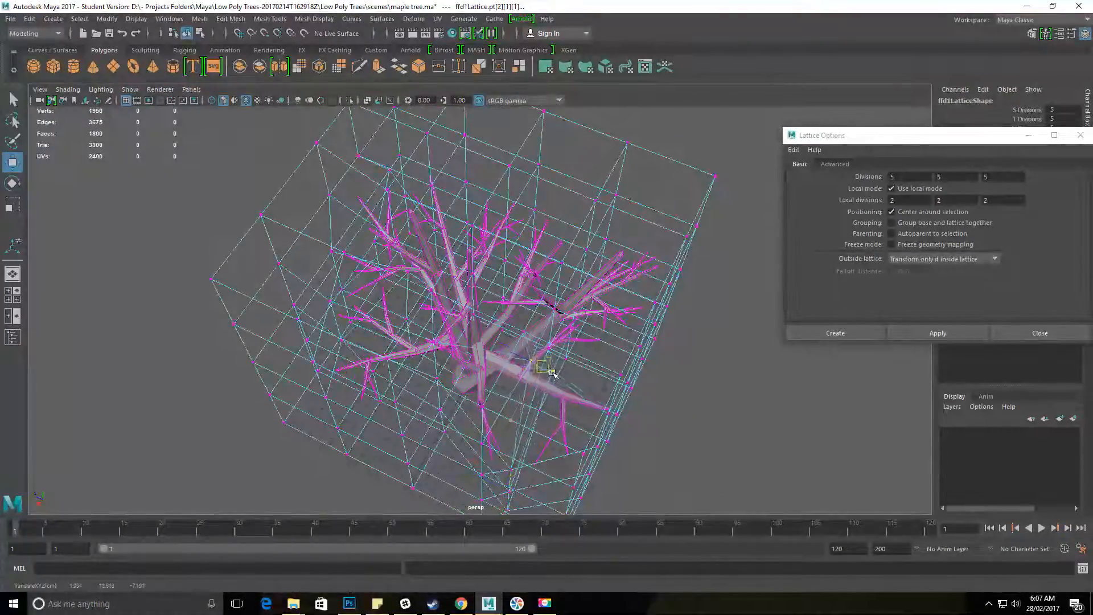
{"action": "left_click_drag", "start_coordinate": [524, 397], "coordinate": [483, 352], "text": "alt"}
{"action": "left_click_drag", "start_coordinate": [457, 349], "coordinate": [491, 297], "text": "alt"}
{"action": "key", "text": "ctrl+z"}
{"action": "key", "text": "ctrl+z"}
{"action": "key", "text": "ctrl+z"}
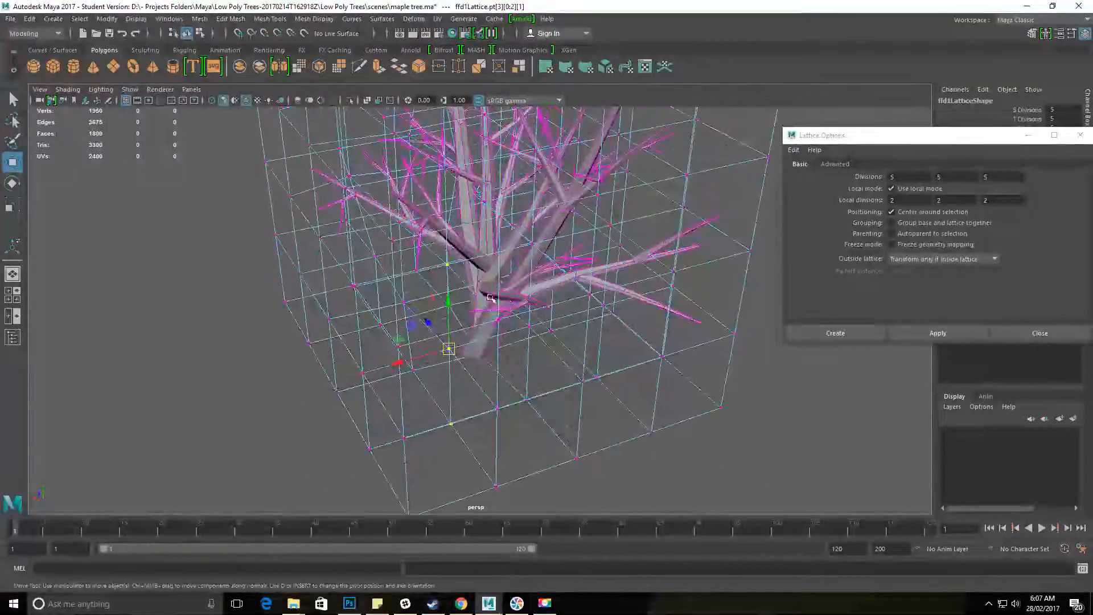
Adjust the inner lattice points below the low side branches, and pick a point on the cage's top edge.
{"action": "left_click", "coordinate": [539, 328]}
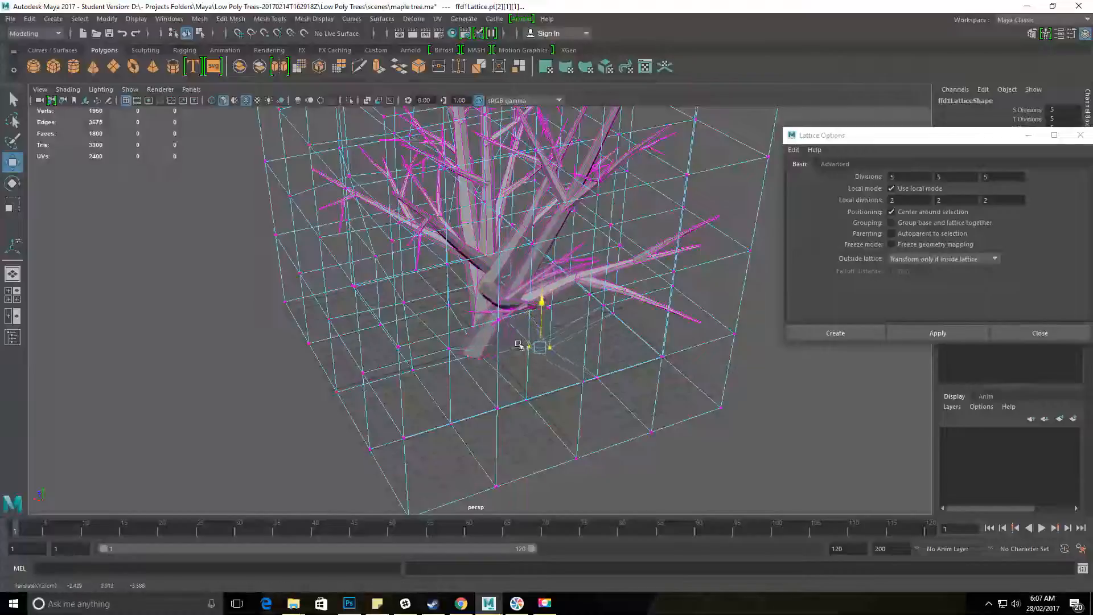
{"action": "left_click_drag", "start_coordinate": [542, 335], "coordinate": [620, 315], "text": "alt"}
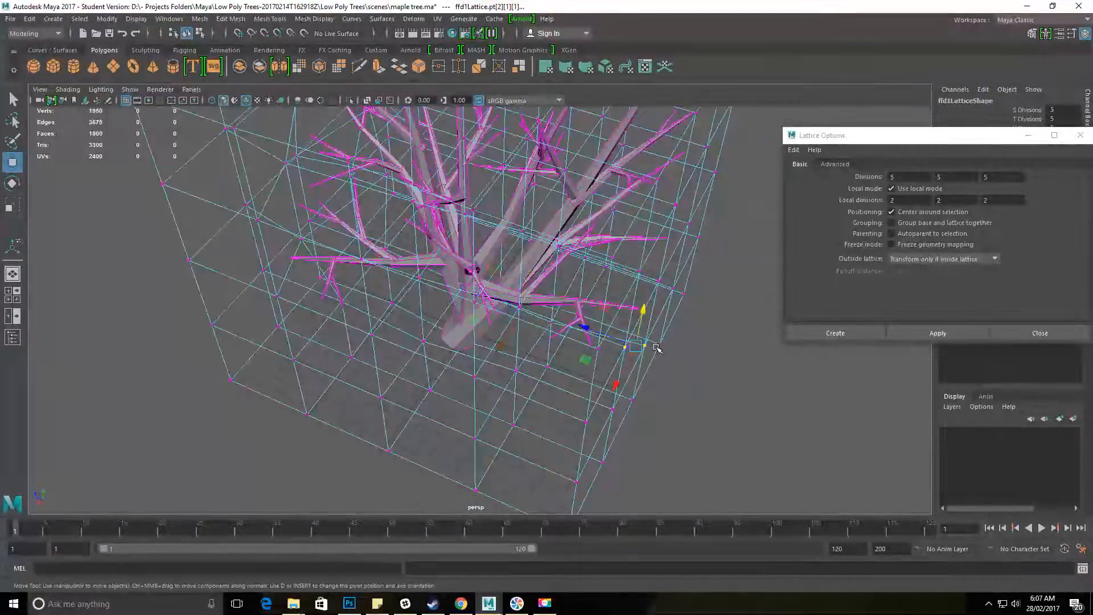
{"action": "left_click_drag", "start_coordinate": [567, 334], "coordinate": [529, 372], "text": "alt"}
{"action": "left_click_drag", "start_coordinate": [520, 444], "coordinate": [577, 385]}
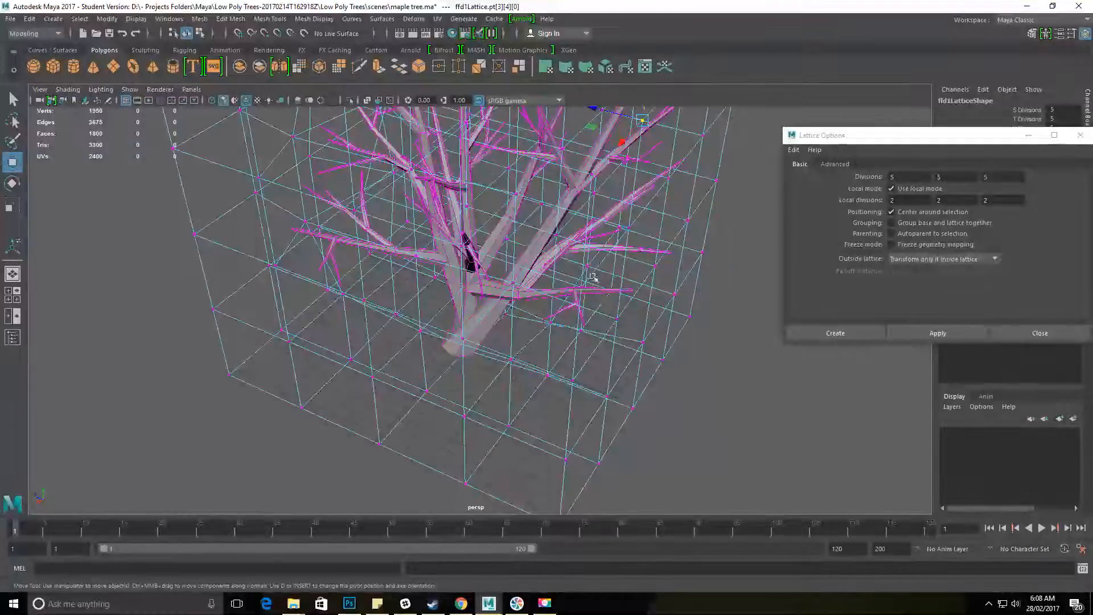
Move the inner lattice points beside the low branches to adjust their shape from below.
{"action": "left_click_drag", "start_coordinate": [632, 363], "coordinate": [468, 288], "text": "alt"}
{"action": "left_click_drag", "start_coordinate": [473, 247], "coordinate": [591, 293]}
{"action": "left_click_drag", "start_coordinate": [601, 255], "coordinate": [590, 336]}
{"action": "left_click_drag", "start_coordinate": [555, 404], "coordinate": [555, 403]}
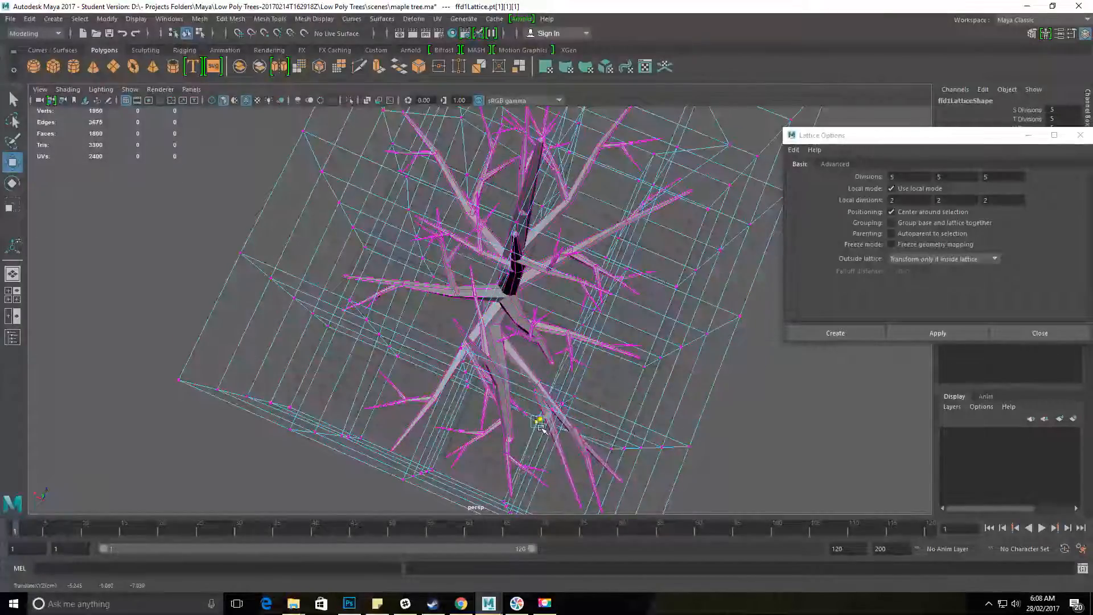
Move the lattice points at the centre of the cage to adjust the main limbs around the trunk fork.
{"action": "left_click_drag", "start_coordinate": [547, 427], "coordinate": [667, 384], "text": "alt"}
{"action": "middle_click_drag", "start_coordinate": [668, 385], "coordinate": [599, 439], "text": "alt"}
{"action": "left_click_drag", "start_coordinate": [599, 438], "coordinate": [647, 410], "text": "alt"}
{"action": "middle_click_drag", "start_coordinate": [647, 410], "coordinate": [588, 423], "text": "alt"}
{"action": "left_click_drag", "start_coordinate": [563, 260], "coordinate": [479, 339]}
{"action": "left_click_drag", "start_coordinate": [444, 304], "coordinate": [538, 279]}
{"action": "right_click_drag", "start_coordinate": [538, 279], "coordinate": [508, 307], "text": "alt"}
{"action": "left_click_drag", "start_coordinate": [508, 307], "coordinate": [408, 240], "text": "alt"}
{"action": "left_click_drag", "start_coordinate": [501, 267], "coordinate": [450, 353], "text": "alt"}
{"action": "left_click_drag", "start_coordinate": [605, 321], "coordinate": [501, 247], "text": "alt"}
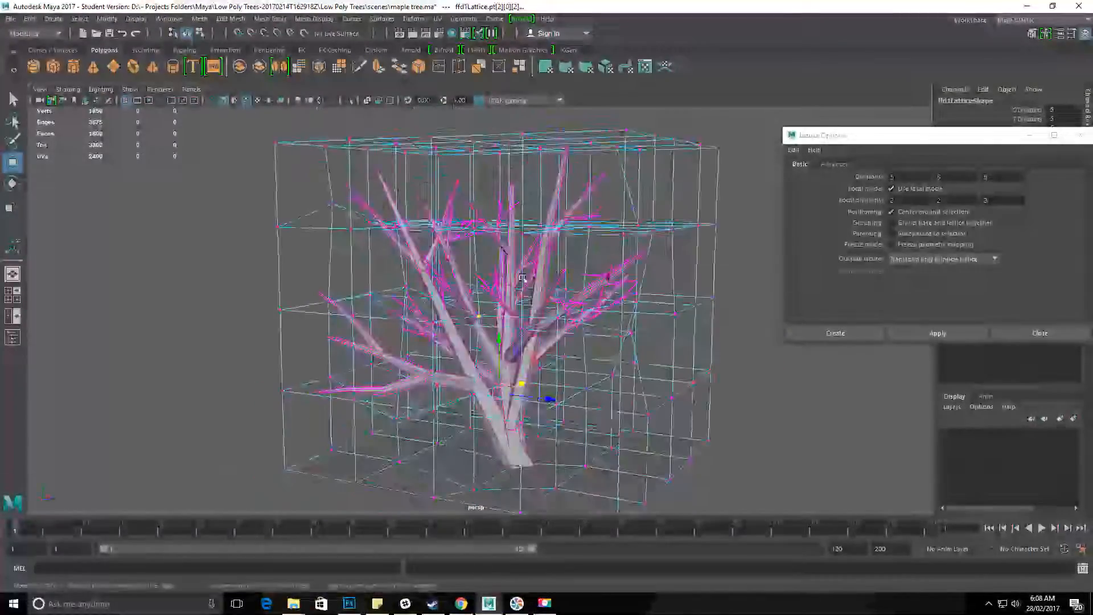
{"action": "left_click_drag", "start_coordinate": [516, 295], "coordinate": [399, 217], "text": "alt"}
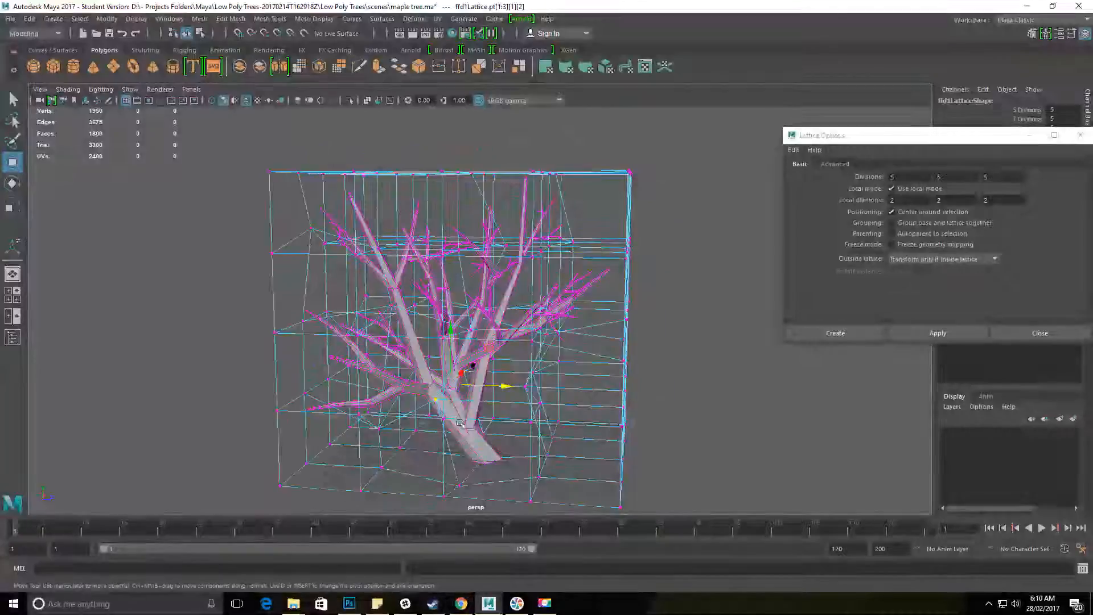
Switch the lattice from point editing back to object mode.
{"action": "right_click_drag", "start_coordinate": [463, 275], "coordinate": [464, 428]}
{"action": "right_click_drag", "start_coordinate": [497, 260], "coordinate": [497, 260]}
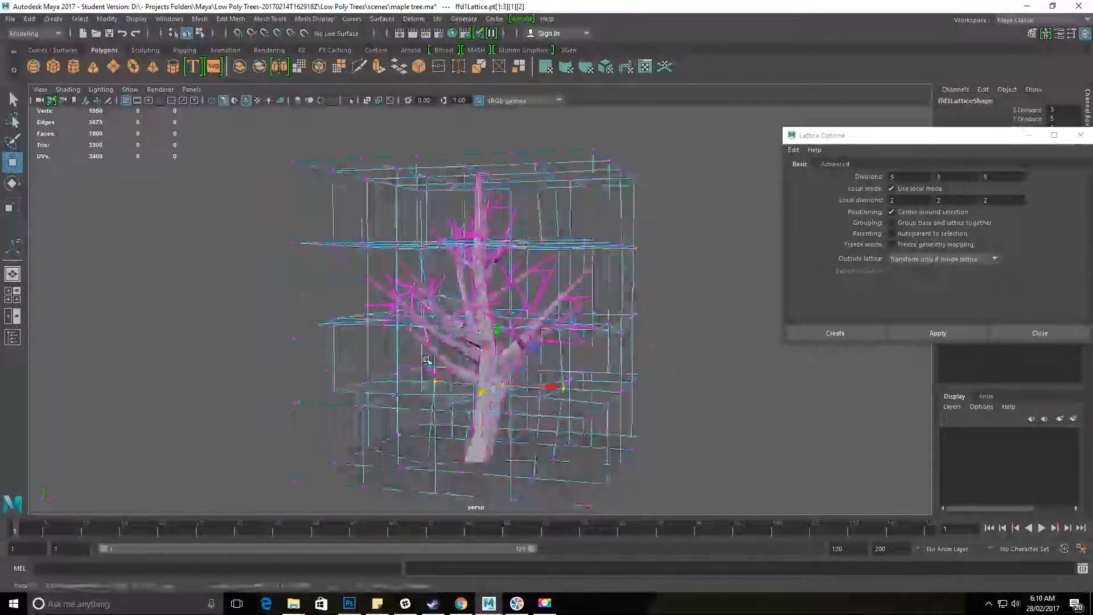
{"action": "right_click_drag", "start_coordinate": [555, 217], "coordinate": [592, 207]}
{"action": "right_click_drag", "start_coordinate": [399, 263], "coordinate": [356, 262], "text": "alt"}
{"action": "left_click_drag", "start_coordinate": [305, 250], "coordinate": [398, 340], "text": "alt"}
{"action": "left_click_drag", "start_coordinate": [494, 315], "coordinate": [331, 324], "text": "alt"}
{"action": "left_click_drag", "start_coordinate": [167, 324], "coordinate": [322, 339], "text": "alt"}
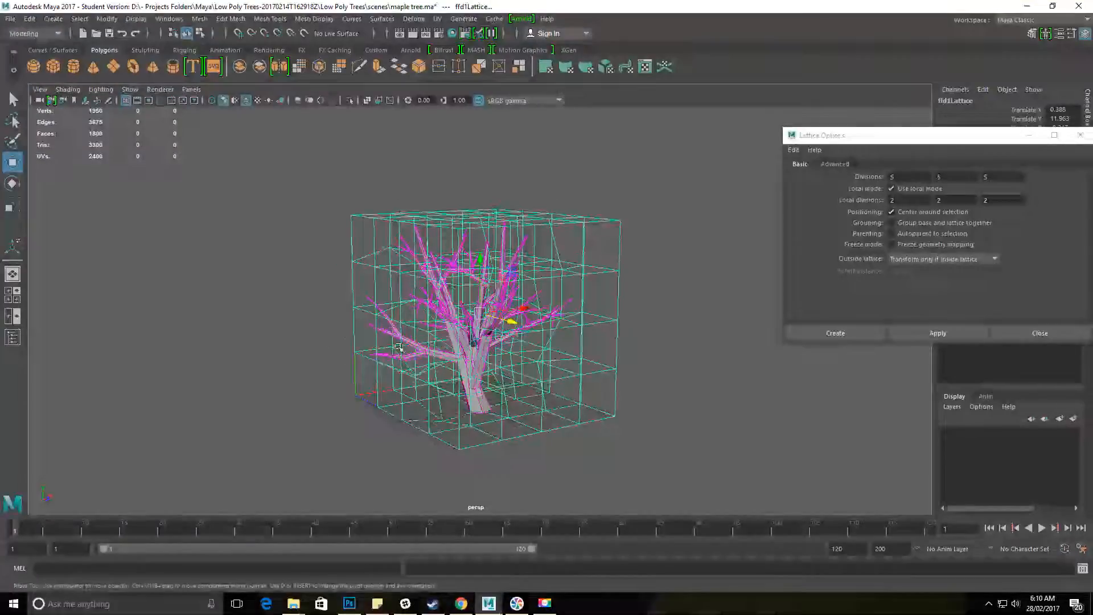
Select all the tree's meshes without the lattice, and delete their construction history to bake in the deformation.
{"action": "left_click_drag", "start_coordinate": [469, 271], "coordinate": [312, 273], "text": "alt"}
{"action": "left_click_drag", "start_coordinate": [626, 405], "coordinate": [626, 405]}
{"action": "left_click_drag", "start_coordinate": [627, 406], "coordinate": [630, 442], "text": "alt"}
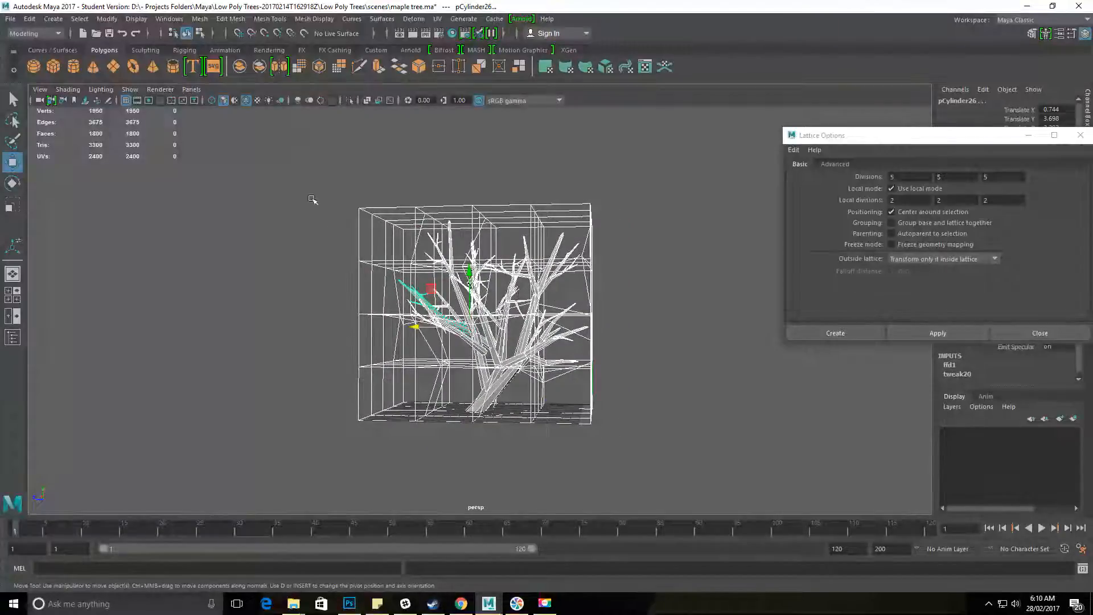
{"action": "left_click_drag", "start_coordinate": [590, 437], "coordinate": [640, 480]}
{"action": "left_click_drag", "start_coordinate": [414, 213], "coordinate": [393, 212], "text": "alt"}
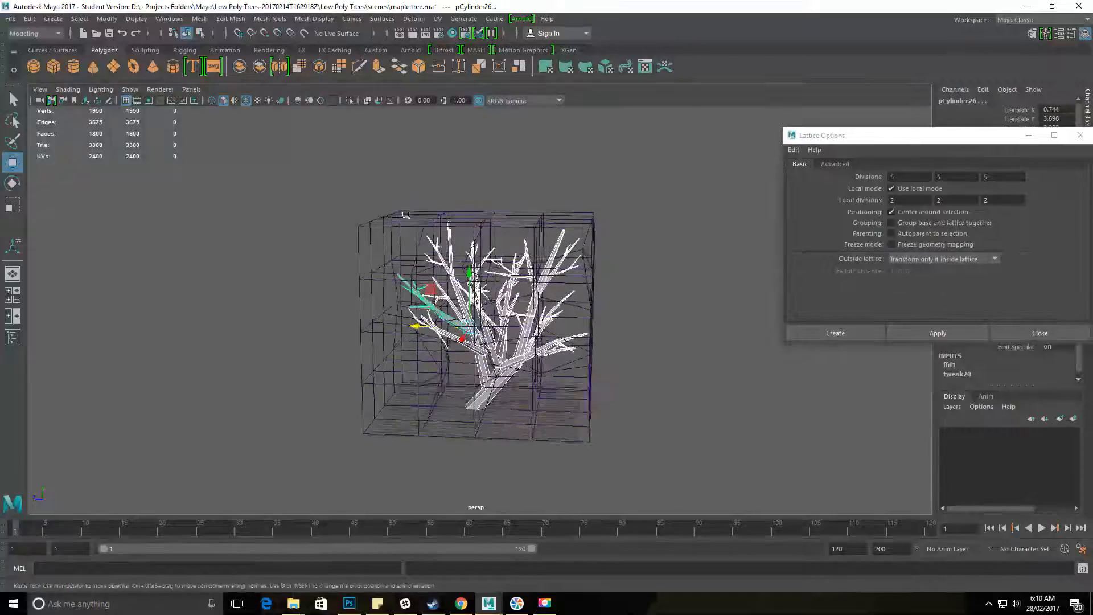
{"action": "left_click", "coordinate": [29, 19]}
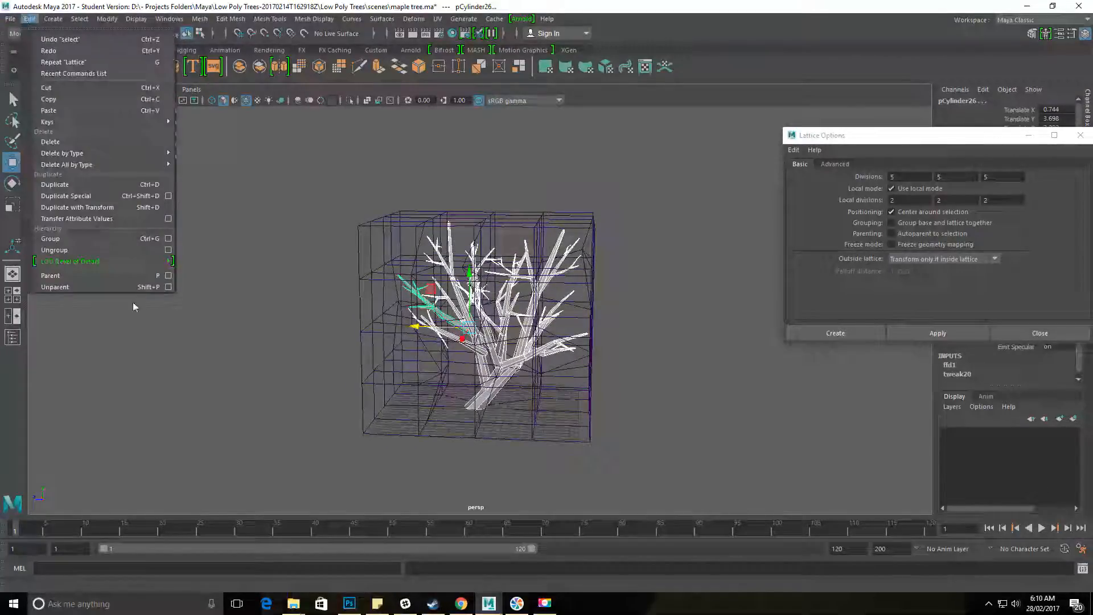
{"action": "mouse_move", "coordinate": [114, 153]}
{"action": "left_click", "coordinate": [252, 164]}
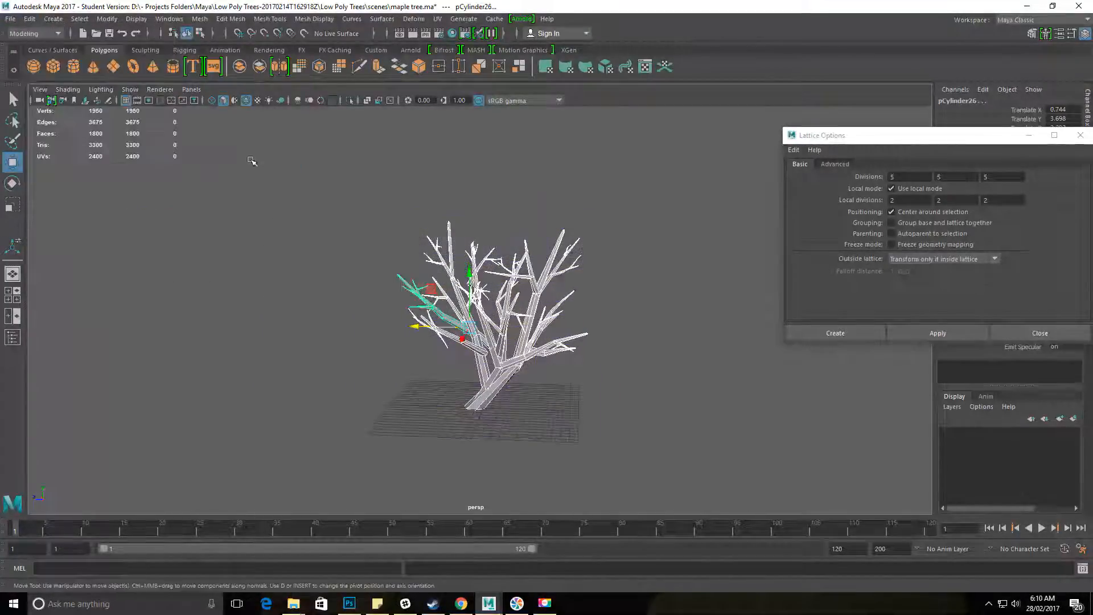
Select the slender upper inner branch and shift it sideways along the X axis.
{"action": "left_click", "coordinate": [654, 312]}
{"action": "right_click_drag", "start_coordinate": [349, 332], "coordinate": [658, 351], "text": "alt"}
{"action": "left_click_drag", "start_coordinate": [554, 315], "coordinate": [495, 353], "text": "alt"}
{"action": "left_click", "coordinate": [463, 264]}
{"action": "left_click_drag", "start_coordinate": [428, 300], "coordinate": [545, 289]}
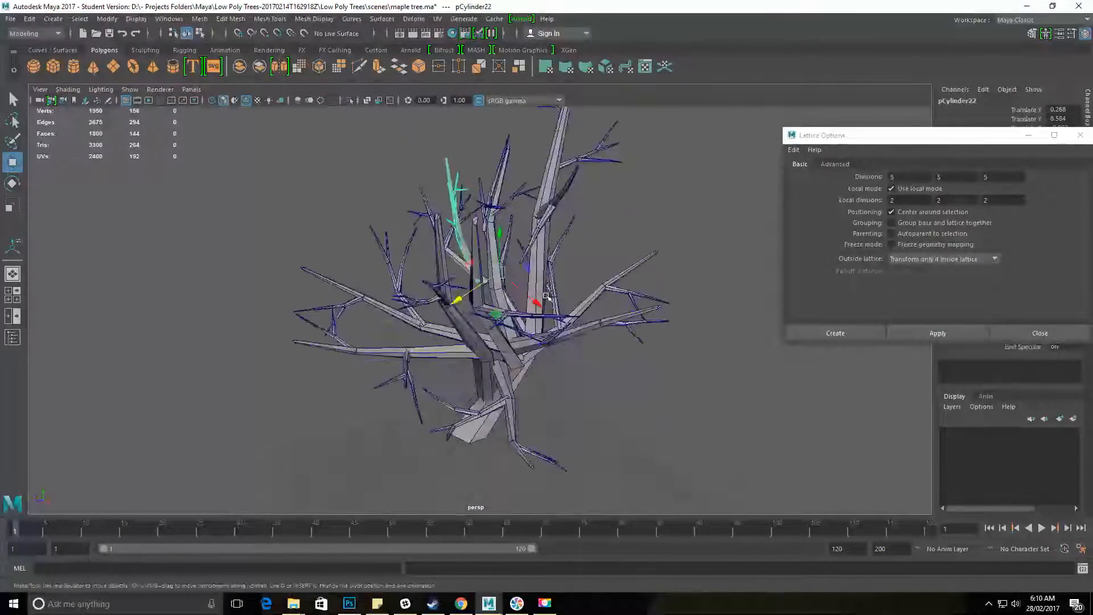
Move the lowest side branch along the X axis so its base sits against the trunk.
{"action": "left_click_drag", "start_coordinate": [566, 410], "coordinate": [556, 402], "text": "alt"}
{"action": "left_click_drag", "start_coordinate": [442, 383], "coordinate": [428, 382]}
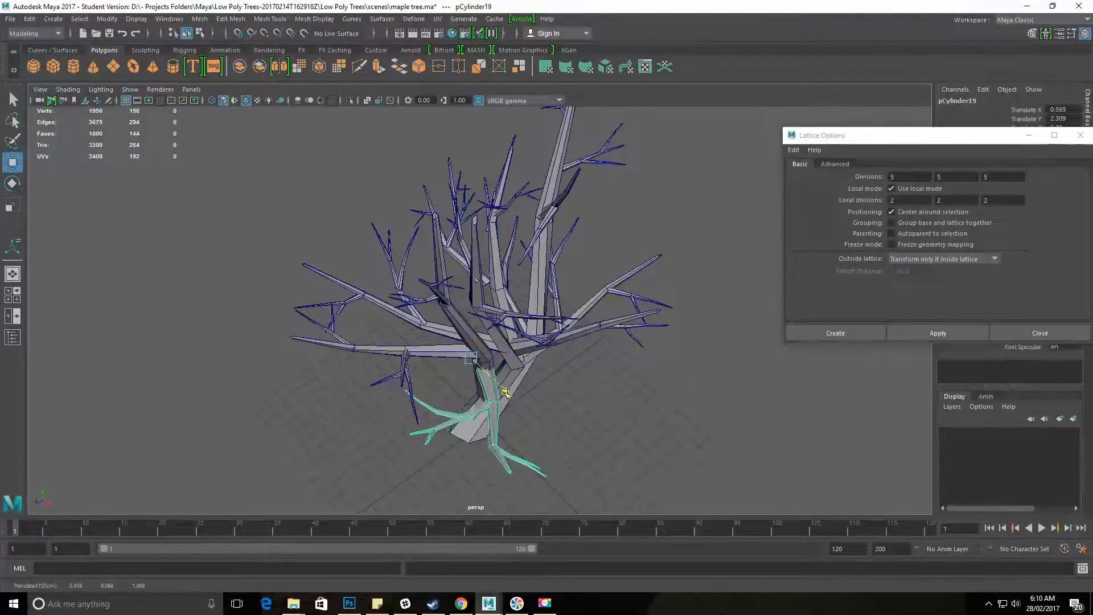
{"action": "left_click_drag", "start_coordinate": [504, 335], "coordinate": [396, 360], "text": "alt"}
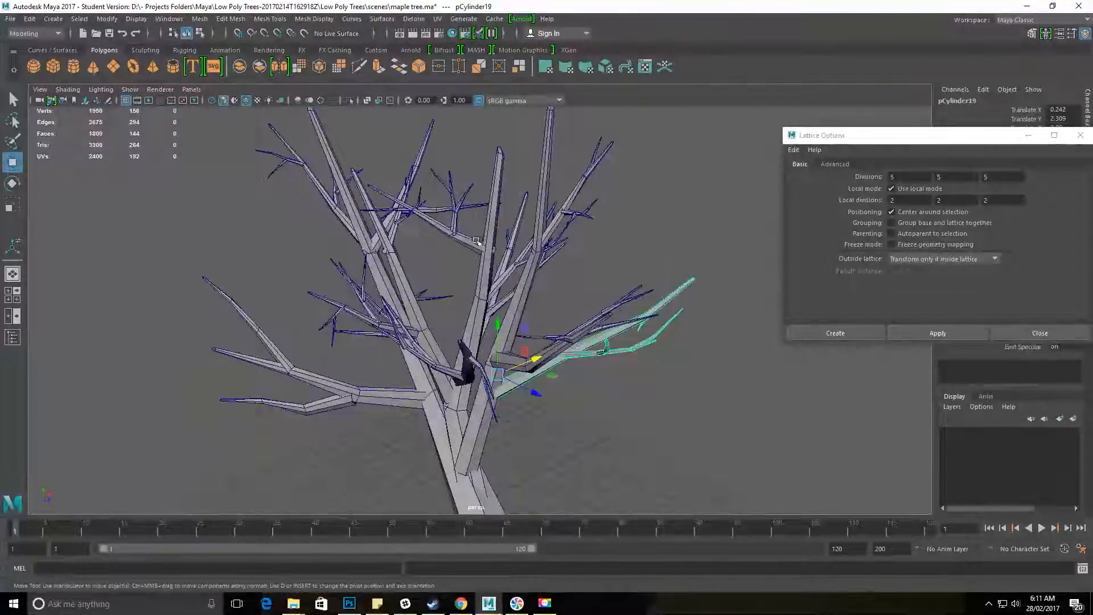
Move the upper inner branch further along the X axis towards its parent limb, and deselect it.
{"action": "left_click", "coordinate": [508, 244]}
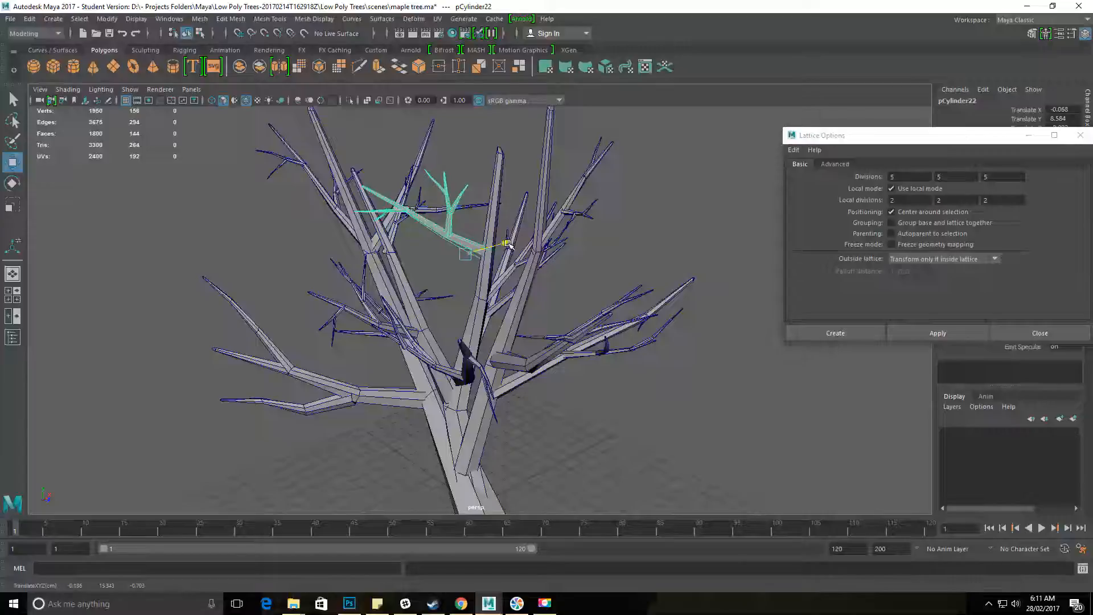
{"action": "left_click", "coordinate": [309, 281]}
Examine the whole tree from several sides, checking where the branches meet the trunk.
{"action": "left_click_drag", "start_coordinate": [309, 281], "coordinate": [372, 236], "text": "alt"}
{"action": "left_click", "coordinate": [371, 235]}
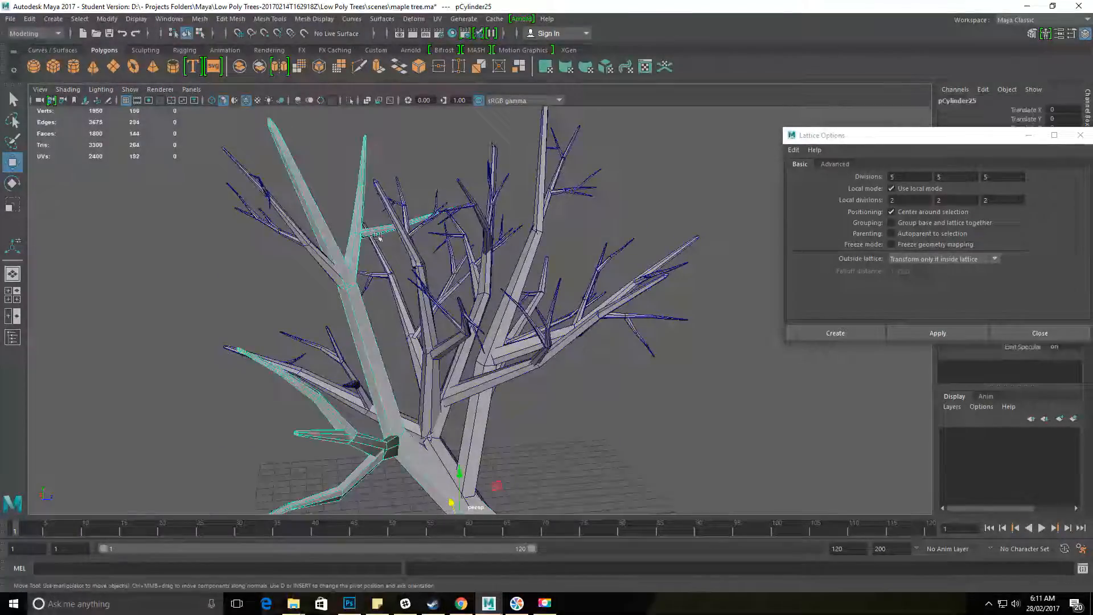
{"action": "left_click", "coordinate": [250, 273]}
{"action": "left_click_drag", "start_coordinate": [288, 302], "coordinate": [337, 263], "text": "alt"}
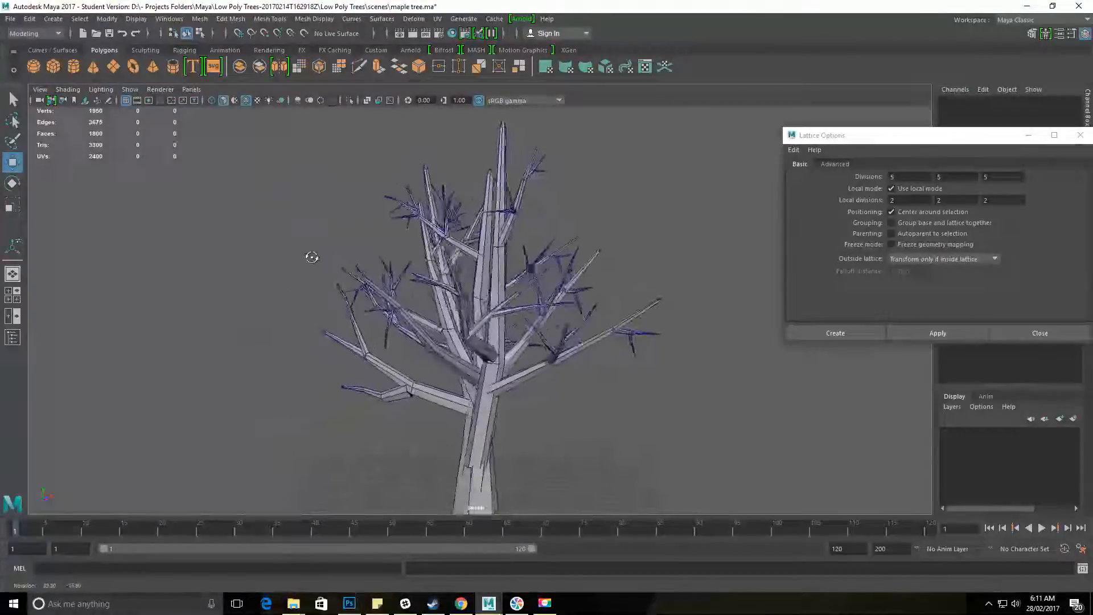
{"action": "left_click_drag", "start_coordinate": [253, 244], "coordinate": [376, 258], "text": "alt"}
{"action": "left_click_drag", "start_coordinate": [506, 262], "coordinate": [242, 244], "text": "alt"}
{"action": "left_click", "coordinate": [413, 391]}
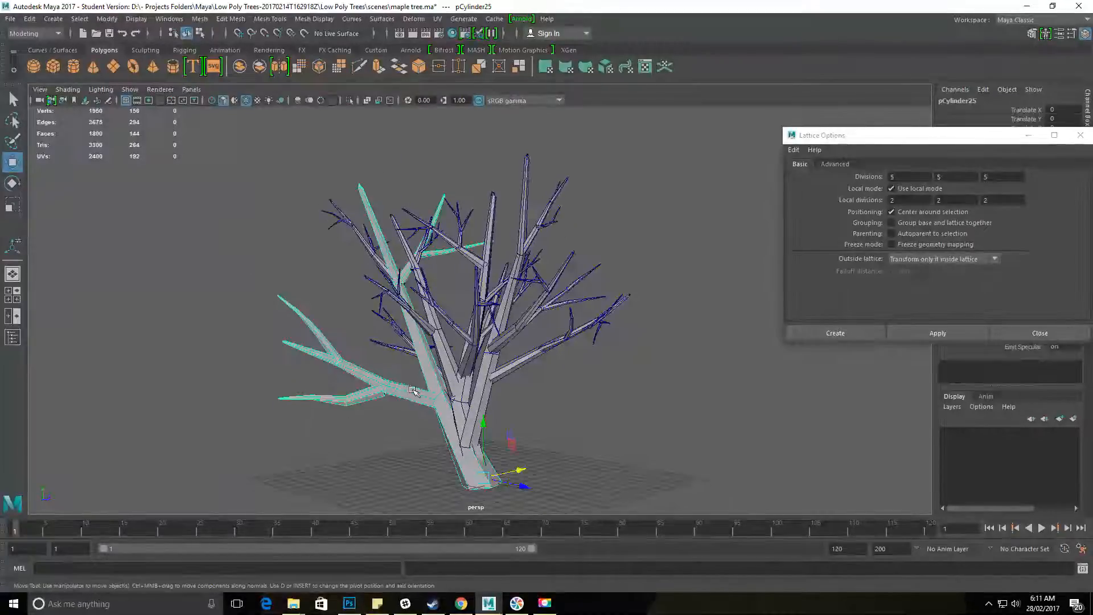
{"action": "left_click", "coordinate": [609, 408]}
{"action": "left_click_drag", "start_coordinate": [608, 407], "coordinate": [447, 357], "text": "alt"}
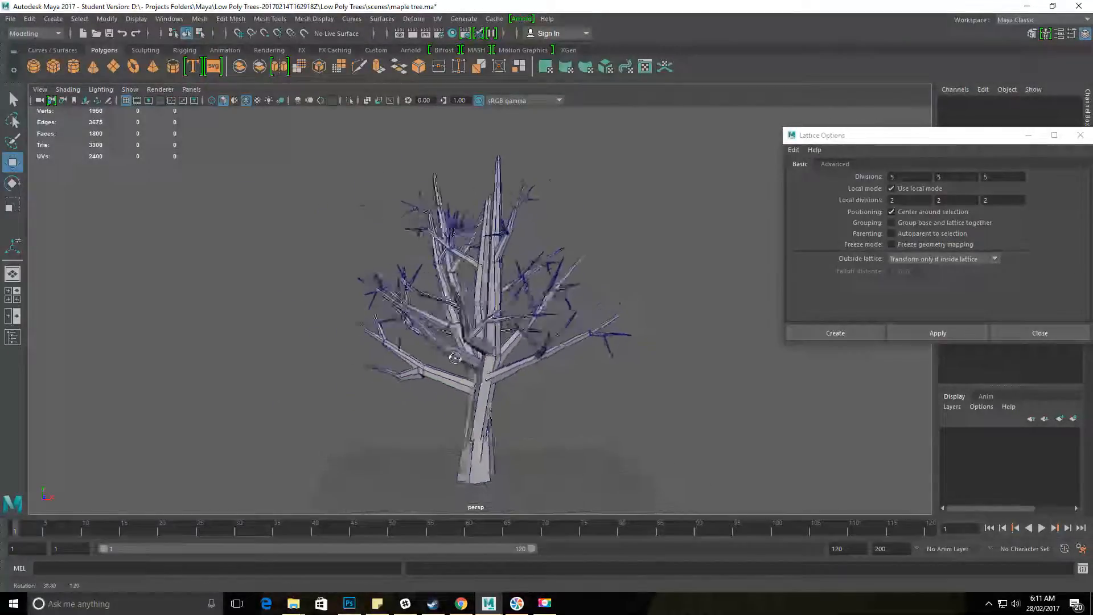
Inspect the small twigs of the outer upper side branch up close.
{"action": "scroll", "coordinate": [454, 395], "scroll_direction": "up", "scroll_amount": 4}
{"action": "middle_click_drag", "start_coordinate": [459, 214], "coordinate": [394, 302], "text": "alt"}
{"action": "left_click_drag", "start_coordinate": [393, 302], "coordinate": [529, 244], "text": "alt"}
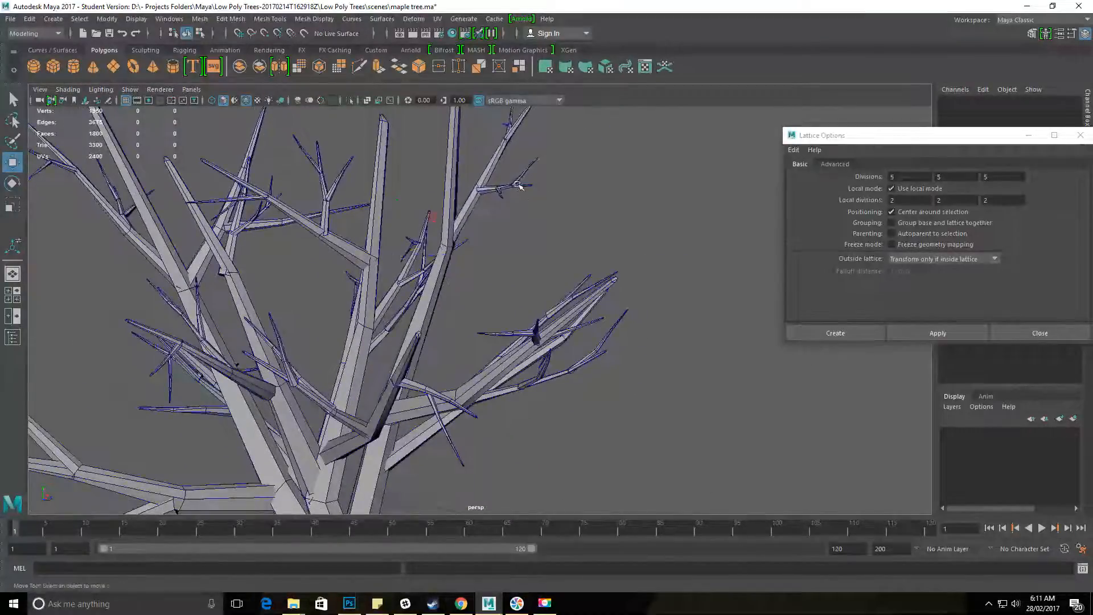
{"action": "left_click", "coordinate": [513, 232]}
{"action": "key", "text": "f"}
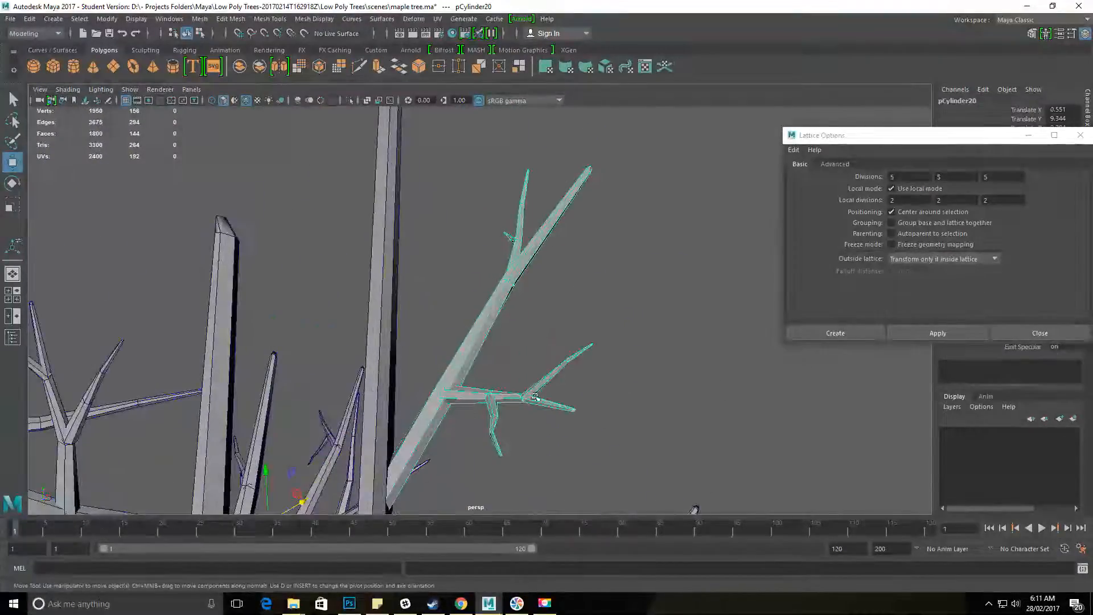
{"action": "left_click_drag", "start_coordinate": [622, 383], "coordinate": [516, 408], "text": "alt"}
{"action": "right_click_drag", "start_coordinate": [516, 407], "coordinate": [290, 349], "text": "alt"}
{"action": "middle_click_drag", "start_coordinate": [290, 349], "coordinate": [303, 271], "text": "alt"}
{"action": "left_click", "coordinate": [644, 276]}
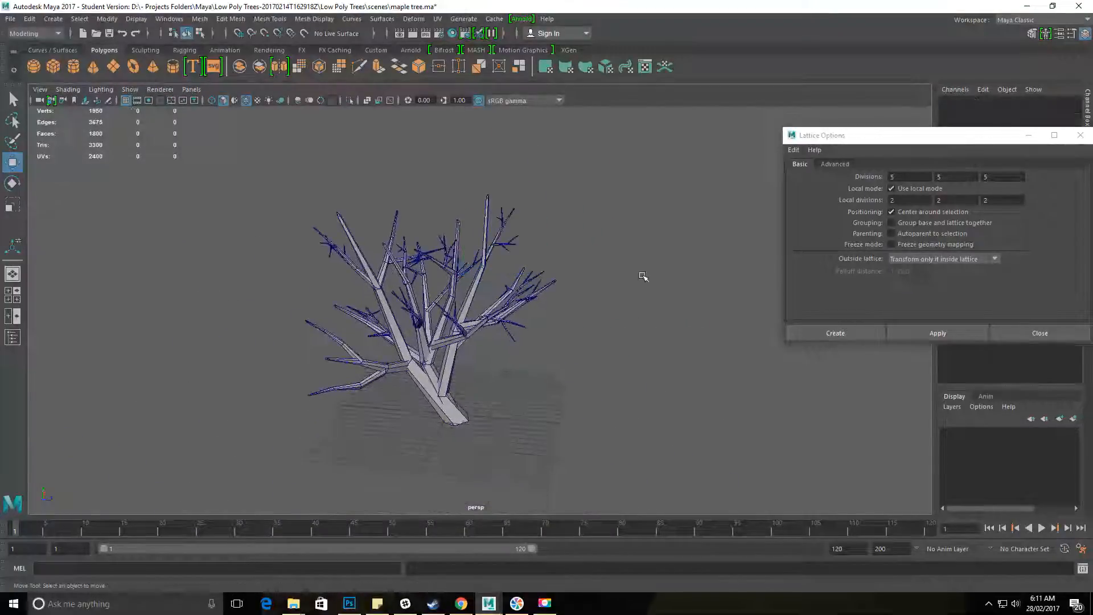
Close the lattice options and save the scene, accepting the student version notice.
{"action": "right_click_drag", "start_coordinate": [478, 263], "coordinate": [565, 362], "text": "alt"}
{"action": "middle_click_drag", "start_coordinate": [566, 362], "coordinate": [570, 398], "text": "alt"}
{"action": "right_click_drag", "start_coordinate": [359, 276], "coordinate": [578, 381], "text": "alt"}
{"action": "middle_click_drag", "start_coordinate": [579, 381], "coordinate": [533, 427], "text": "alt"}
{"action": "left_click", "coordinate": [1023, 332]}
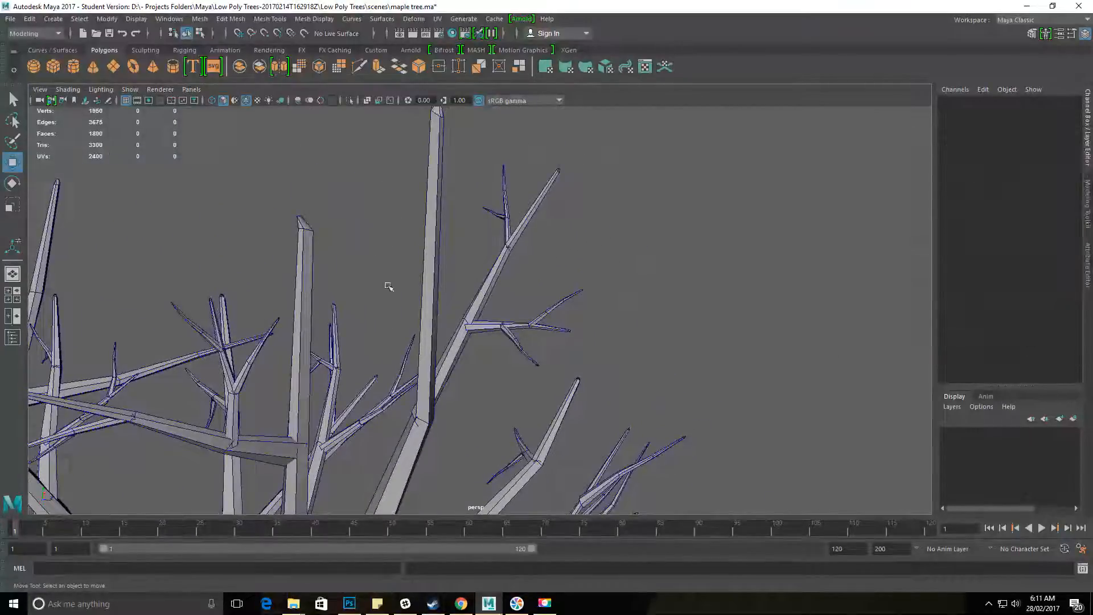
{"action": "left_click", "coordinate": [10, 19]}
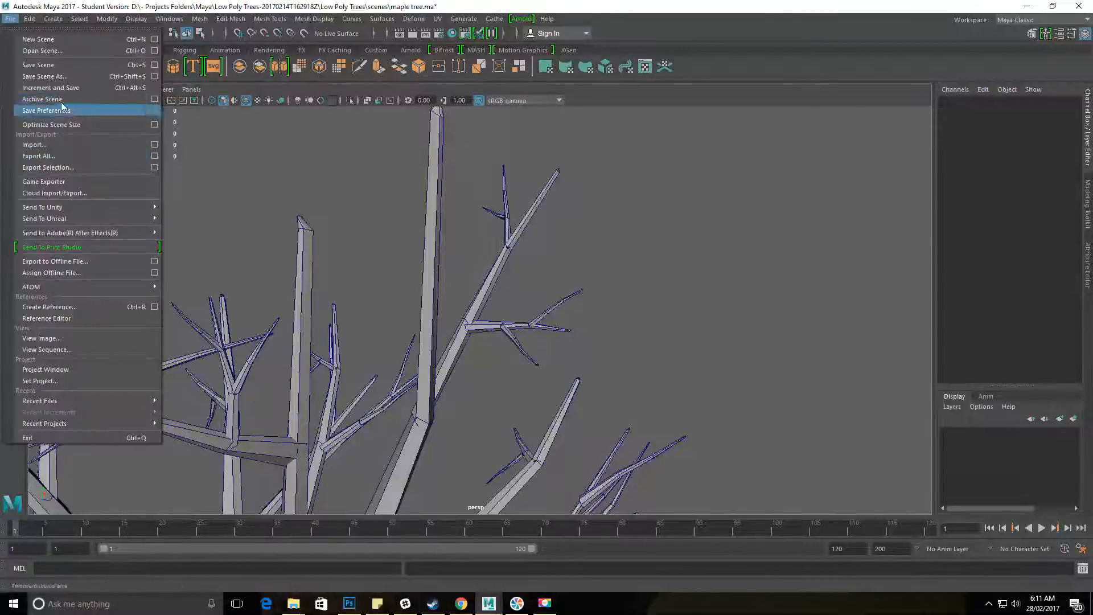
{"action": "left_click", "coordinate": [52, 65]}
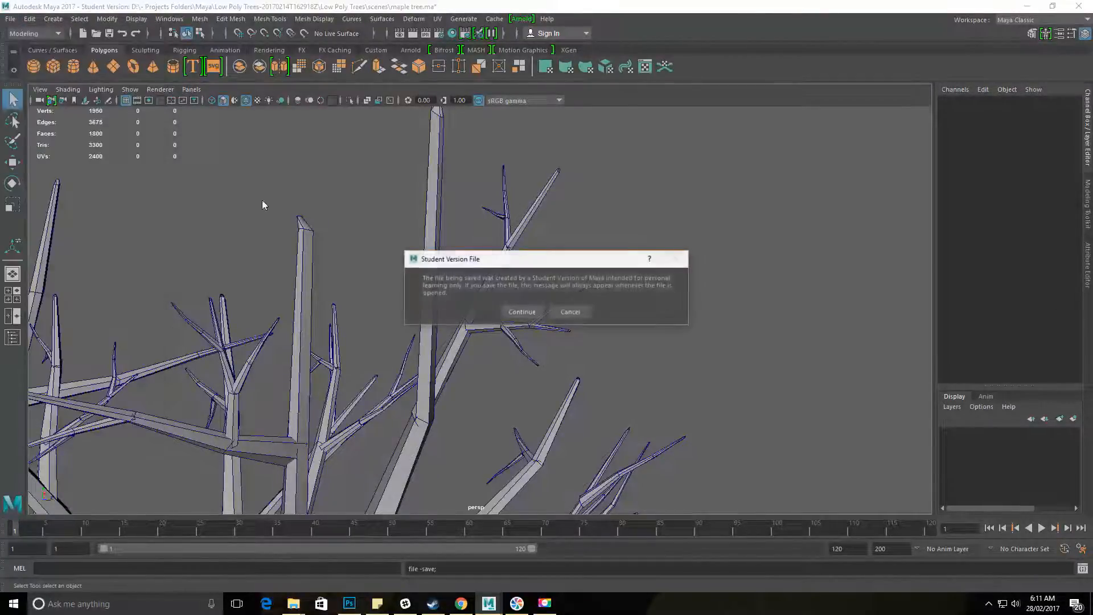
{"action": "left_click", "coordinate": [521, 312]}
{"action": "key", "text": "w"}
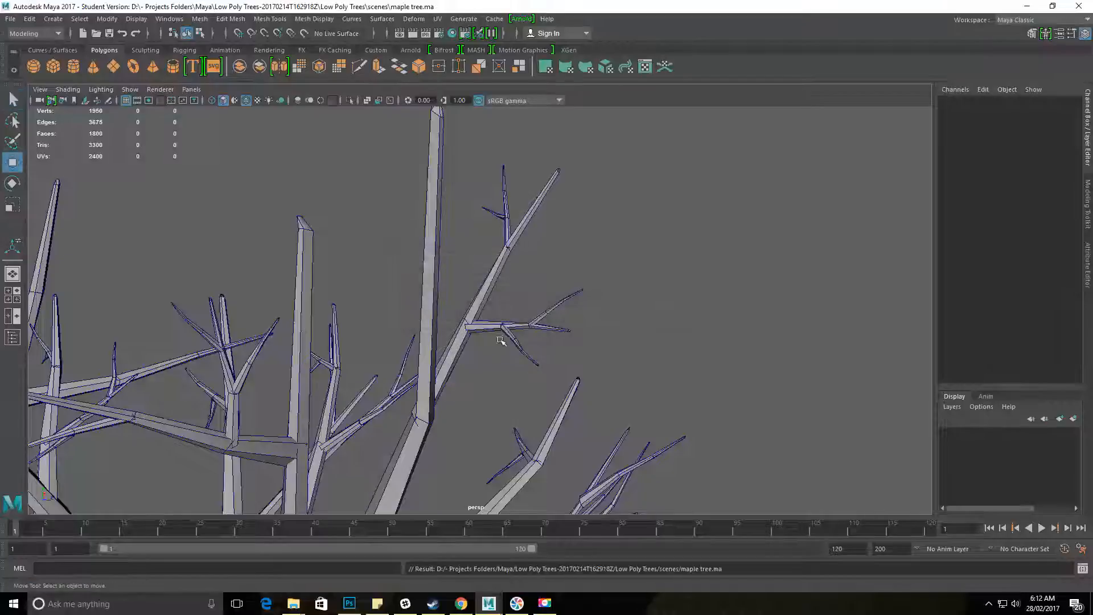
Select the outer upper side branch and open the Reduce options for it, keeping the Percentage reduction method.
{"action": "left_click", "coordinate": [458, 340]}
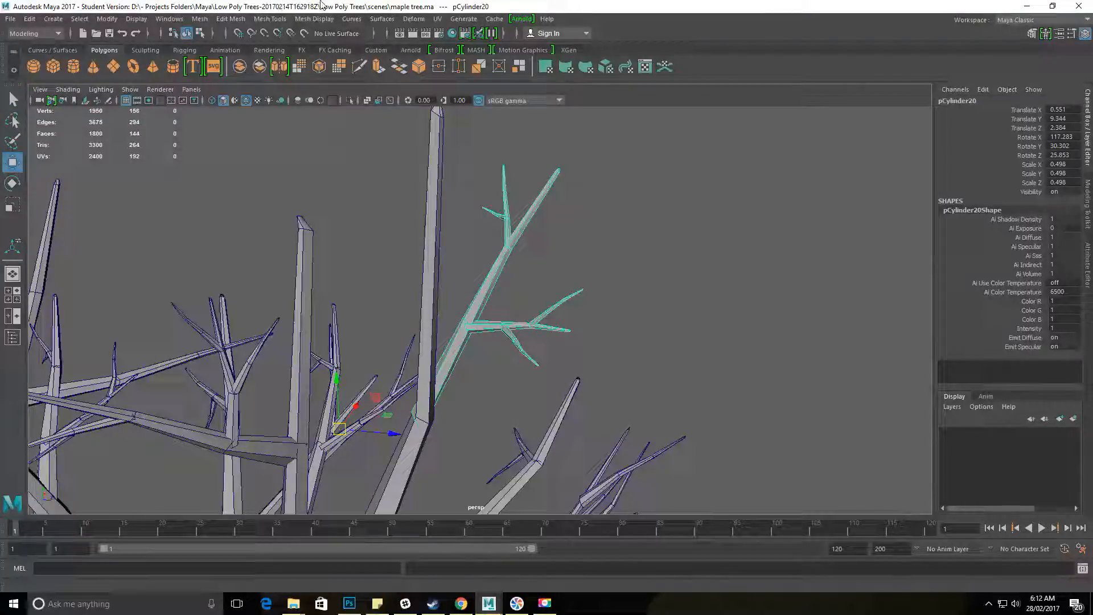
{"action": "left_click", "coordinate": [258, 17]}
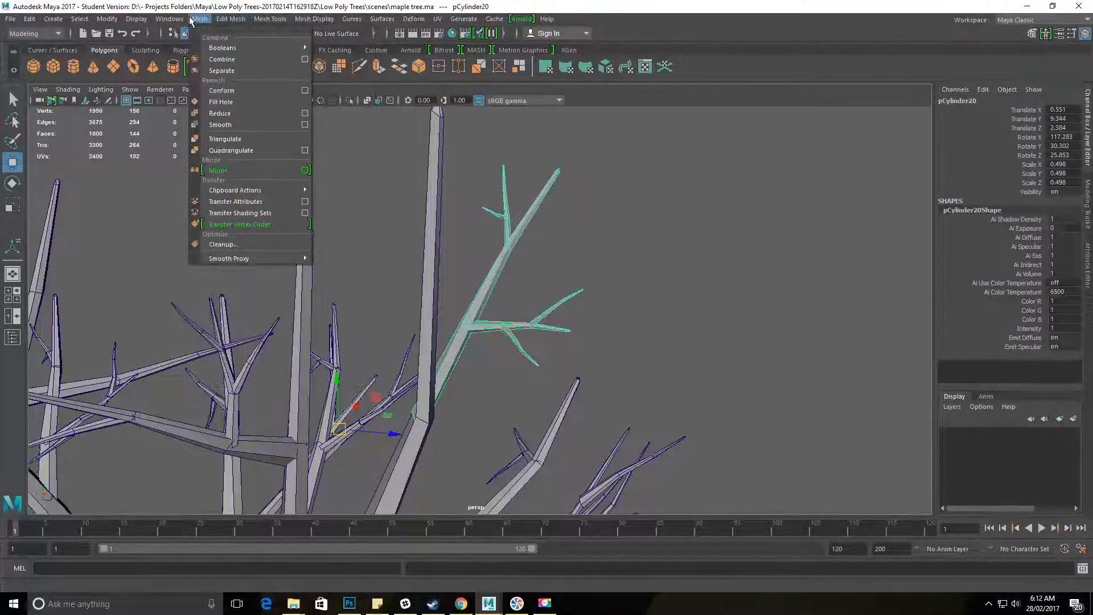
{"action": "left_click", "coordinate": [305, 115]}
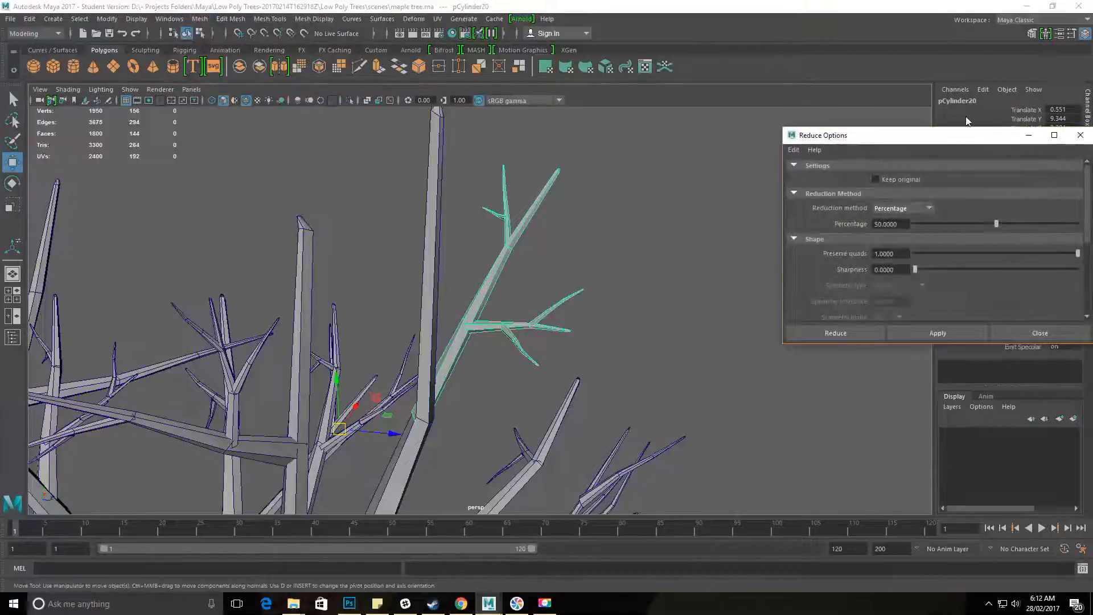
{"action": "left_click_drag", "start_coordinate": [917, 142], "coordinate": [910, 116]}
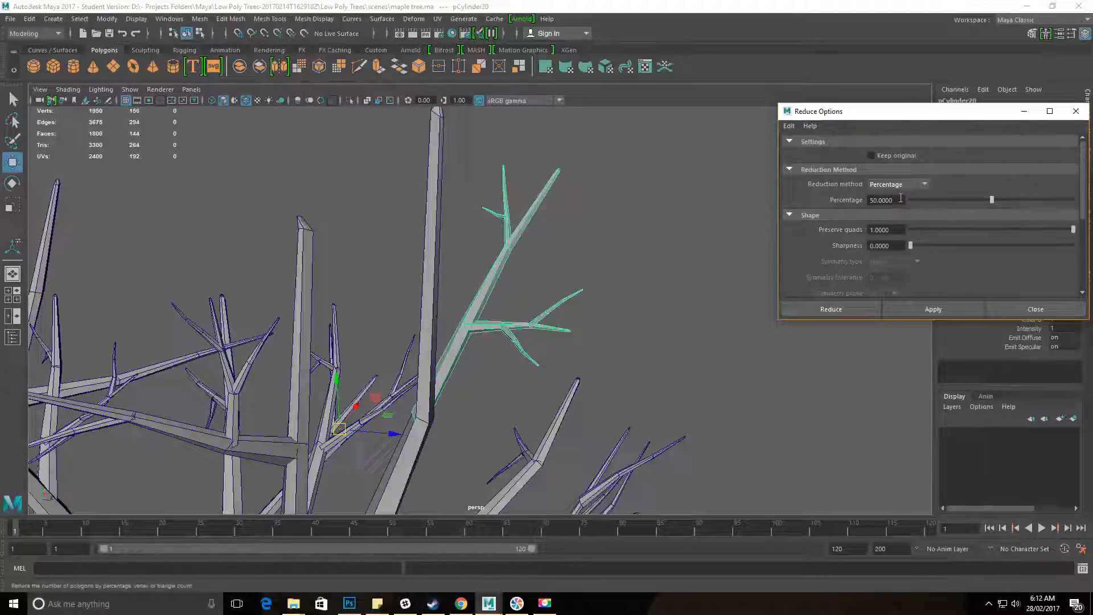
{"action": "left_click", "coordinate": [925, 182]}
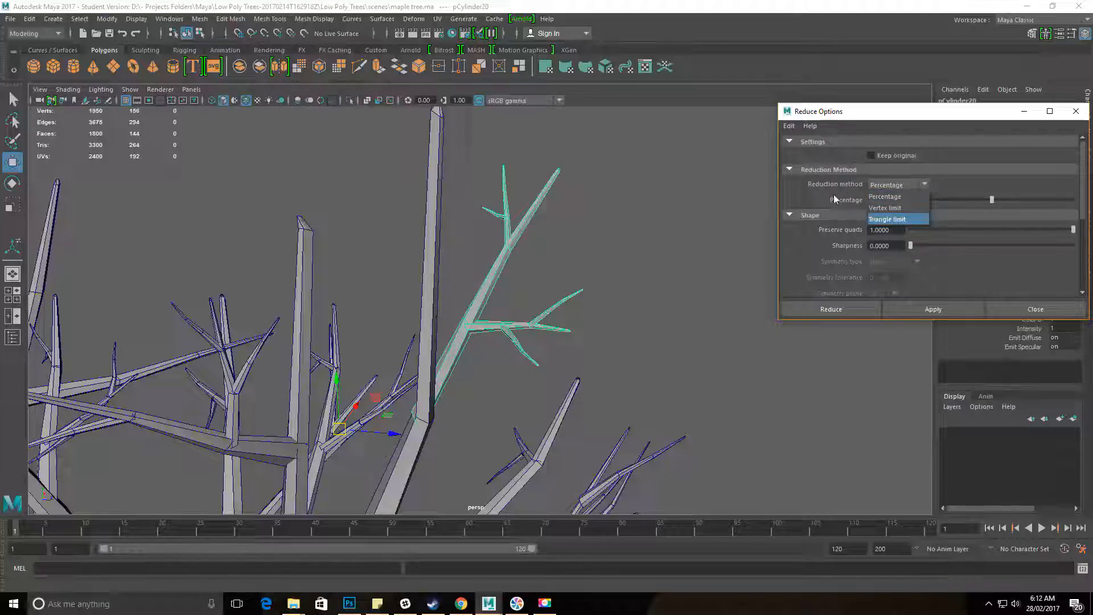
{"action": "left_click", "coordinate": [911, 197]}
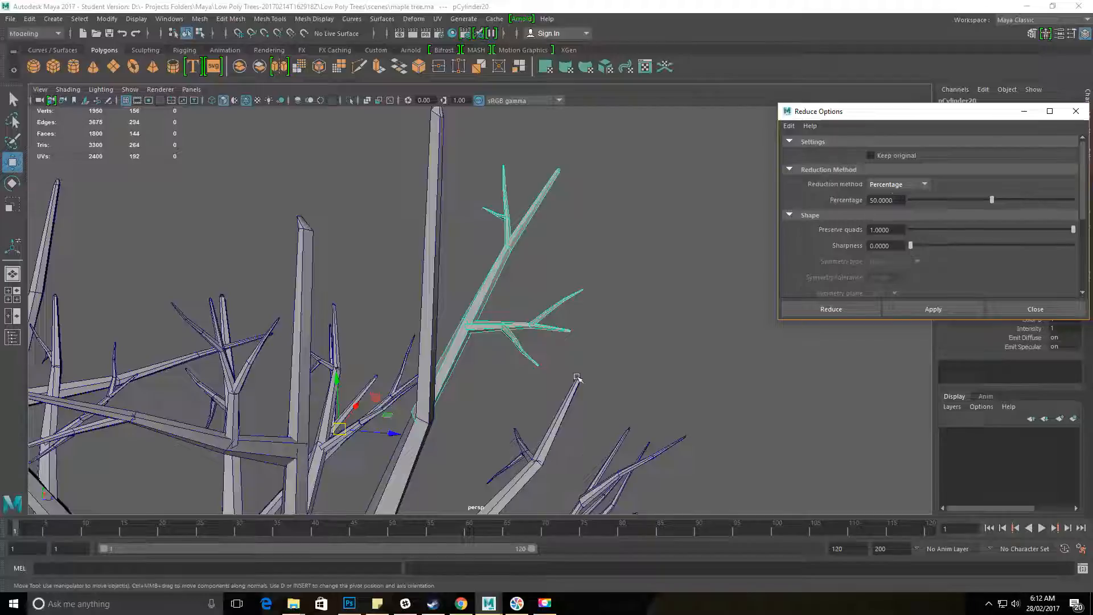
Try reducing the selected branch by 50 percent, and undo the reduction.
{"action": "left_click_drag", "start_coordinate": [571, 341], "coordinate": [551, 322], "text": "alt"}
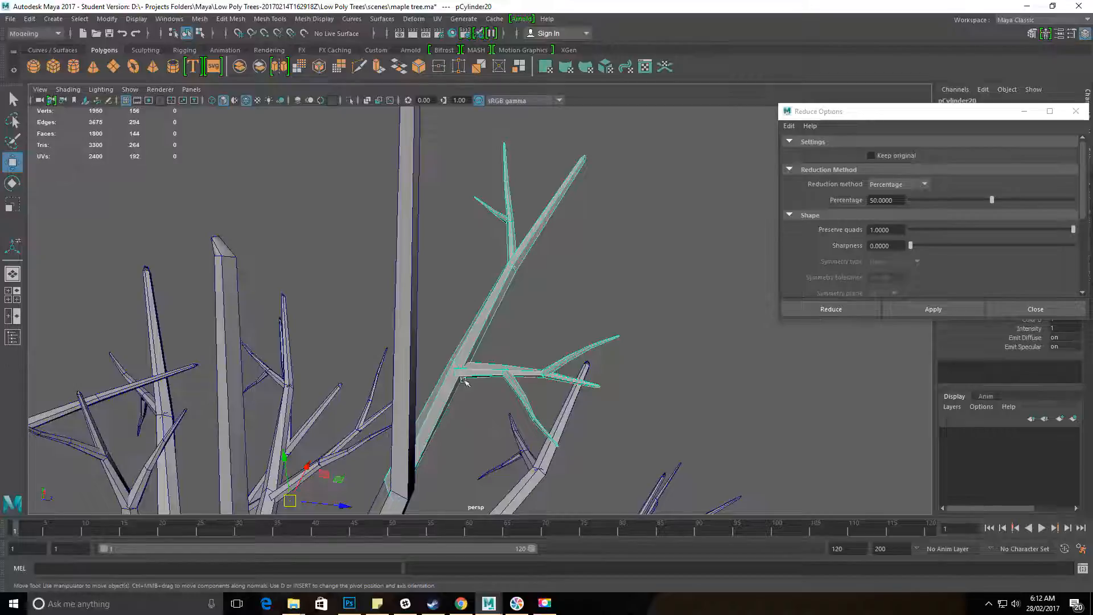
{"action": "left_click", "coordinate": [933, 310]}
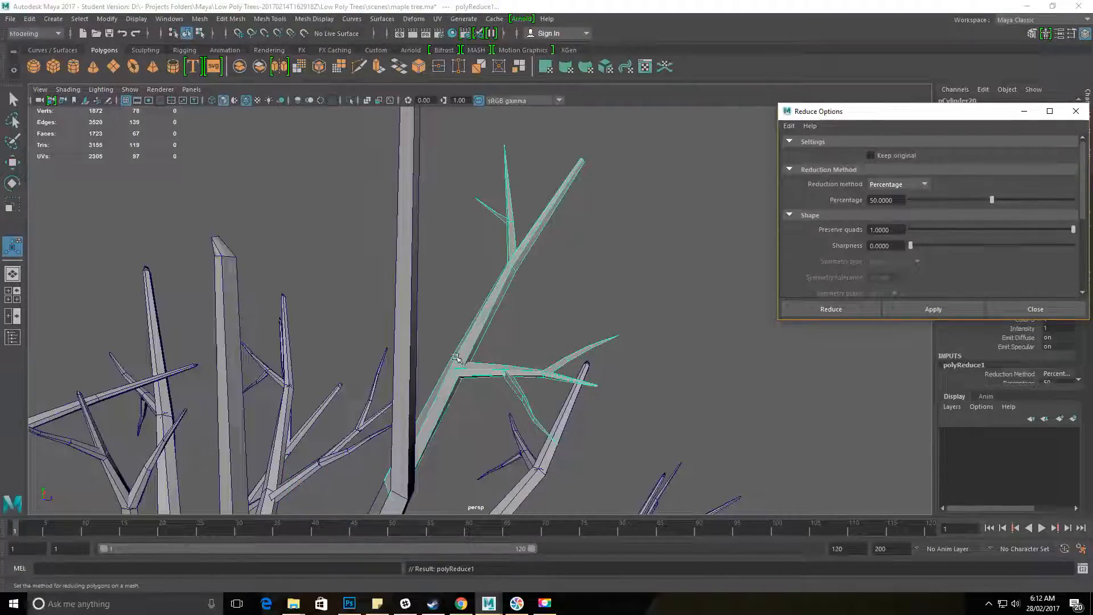
{"action": "mouse_move", "coordinate": [551, 418]}
{"action": "left_mouse_down", "text": "alt"}
{"action": "mouse_move", "coordinate": [544, 394]}
{"action": "mouse_move", "coordinate": [556, 403]}
{"action": "left_mouse_up", "text": "alt"}
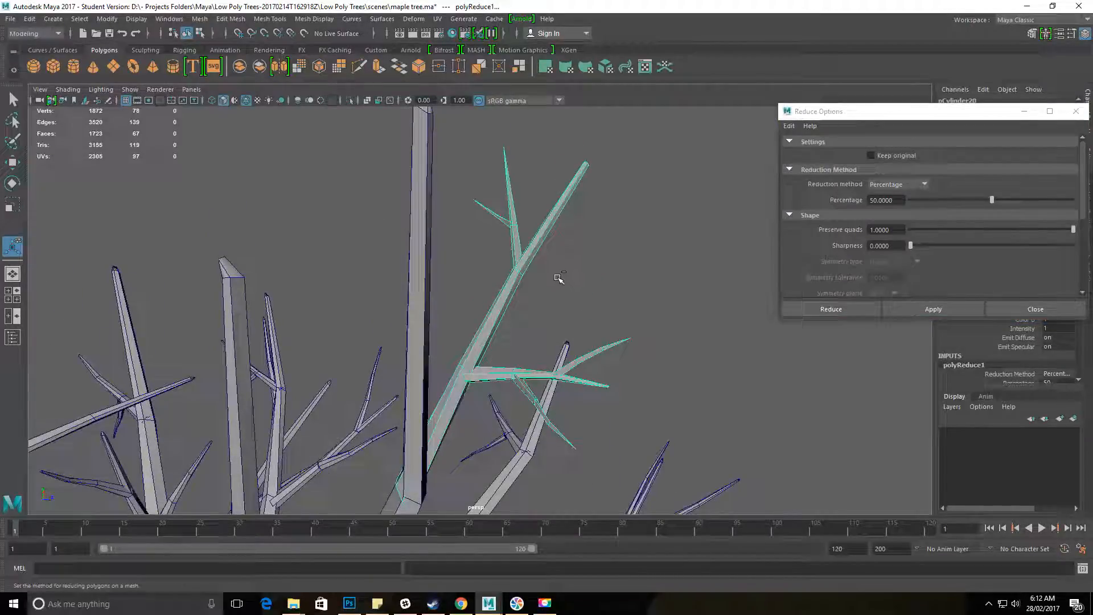
{"action": "key", "text": "ctrl+z"}
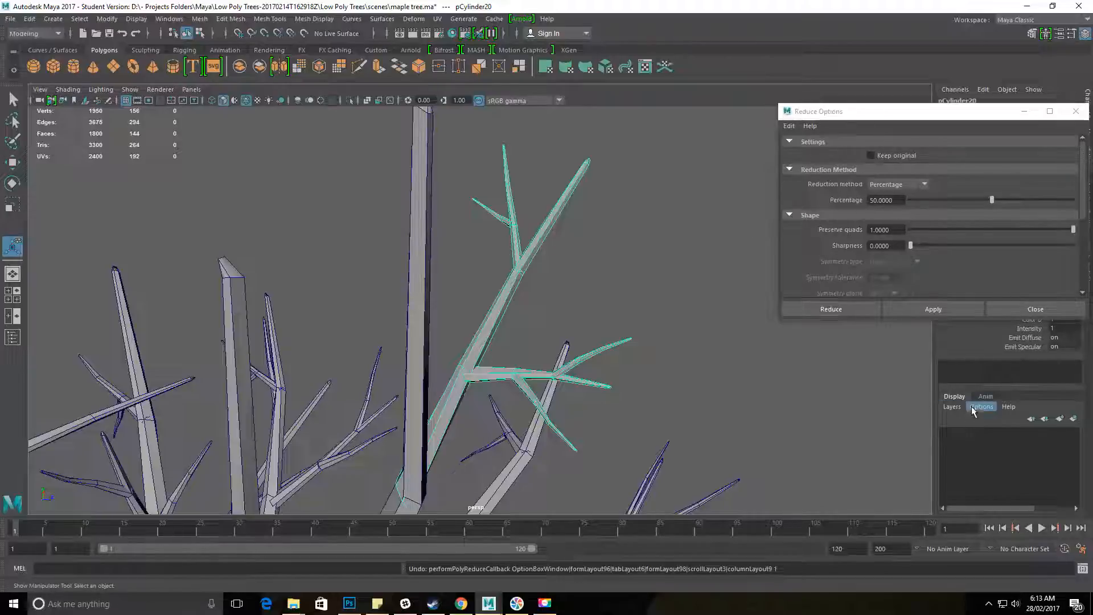
Reduce the outer upper side branch's mesh by 50 percent with quad preservation at 1.
{"action": "left_click", "coordinate": [942, 310]}
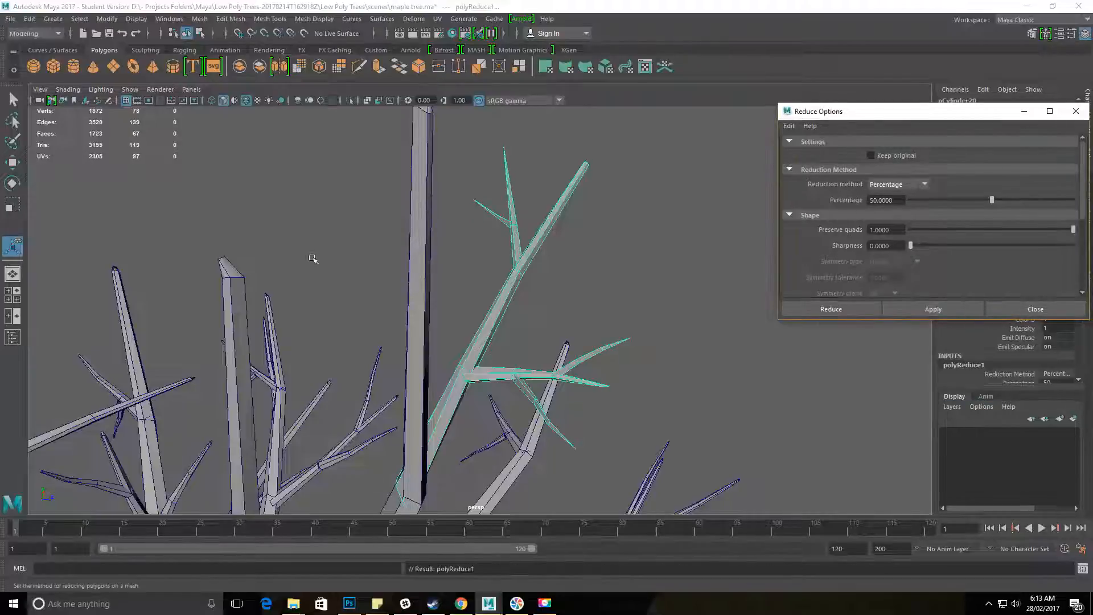
Examine the reduced outer upper side branch and the surrounding branches from several angles and distances.
{"action": "mouse_move", "coordinate": [543, 229]}
{"action": "left_mouse_down", "text": "alt"}
{"action": "mouse_move", "coordinate": [459, 227]}
{"action": "mouse_move", "coordinate": [432, 186]}
{"action": "mouse_move", "coordinate": [391, 181]}
{"action": "mouse_move", "coordinate": [325, 247]}
{"action": "mouse_move", "coordinate": [543, 214]}
{"action": "left_mouse_up", "text": "alt"}
{"action": "right_click_drag", "start_coordinate": [544, 214], "coordinate": [178, 198], "text": "alt"}
{"action": "right_click_drag", "start_coordinate": [504, 369], "coordinate": [406, 393], "text": "alt"}
{"action": "middle_click_drag", "start_coordinate": [407, 393], "coordinate": [439, 305], "text": "alt"}
{"action": "right_click_drag", "start_coordinate": [439, 306], "coordinate": [545, 327], "text": "alt"}
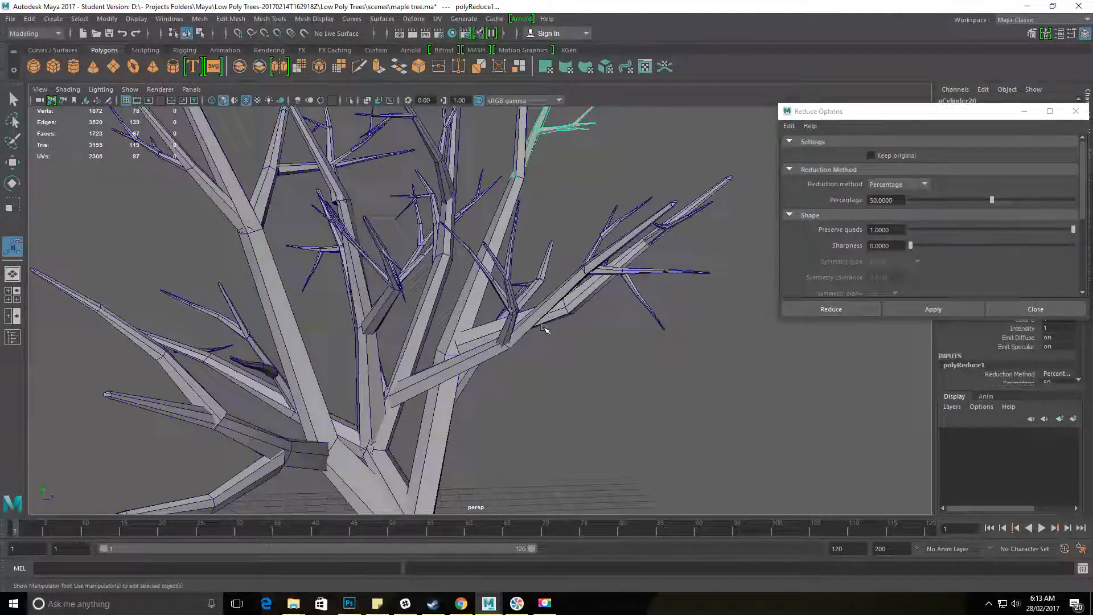
{"action": "middle_click_drag", "start_coordinate": [545, 327], "coordinate": [537, 387], "text": "alt"}
{"action": "left_click_drag", "start_coordinate": [537, 386], "coordinate": [478, 267], "text": "alt"}
{"action": "right_click_drag", "start_coordinate": [495, 285], "coordinate": [644, 361], "text": "alt"}
{"action": "middle_click_drag", "start_coordinate": [486, 240], "coordinate": [484, 246], "text": "alt"}
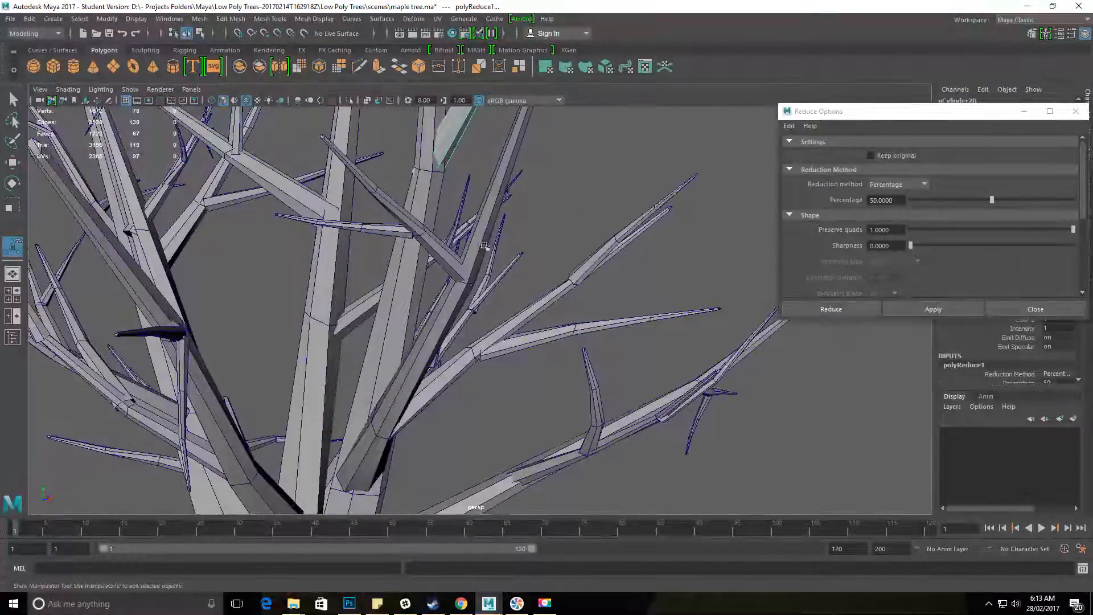
{"action": "left_click_drag", "start_coordinate": [405, 241], "coordinate": [538, 365], "text": "alt"}
{"action": "right_click_drag", "start_coordinate": [538, 365], "coordinate": [583, 315], "text": "alt"}
{"action": "middle_click_drag", "start_coordinate": [583, 314], "coordinate": [568, 351], "text": "alt"}
{"action": "left_click_drag", "start_coordinate": [569, 351], "coordinate": [593, 340], "text": "alt"}
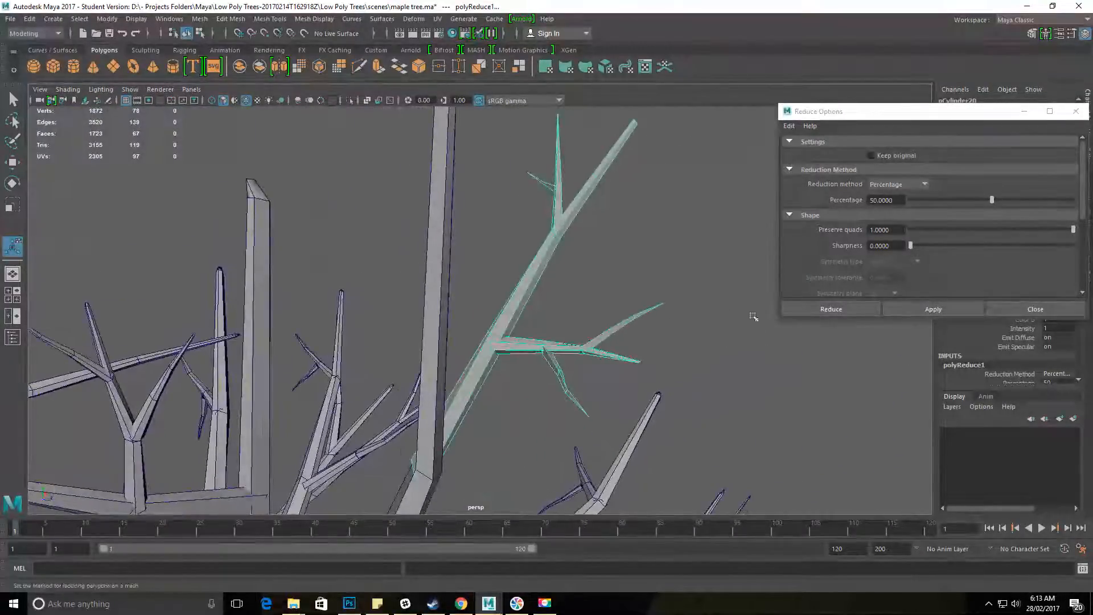
Try reducing the outer upper side branch by a further 50 percent, and undo the reduction.
{"action": "left_click", "coordinate": [933, 309]}
{"action": "left_click_drag", "start_coordinate": [637, 351], "coordinate": [544, 507], "text": "alt"}
{"action": "key", "text": "ctrl+z"}
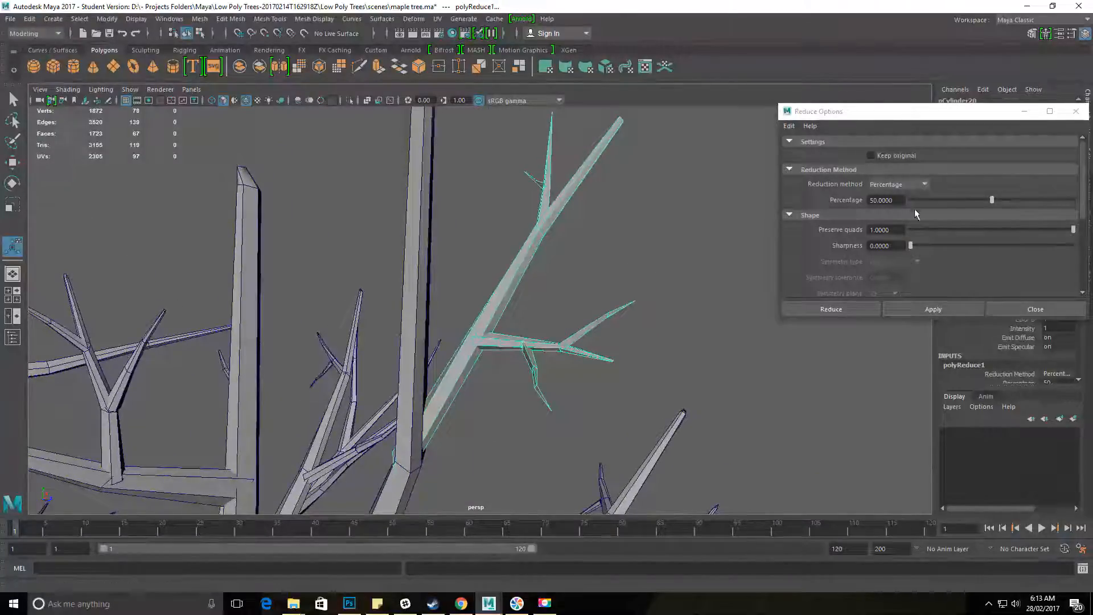
Reduce the outer upper side branch by a further 20 percent and check its shape from several angles.
{"action": "left_click_drag", "start_coordinate": [585, 244], "coordinate": [701, 245], "text": "alt"}
{"action": "left_click", "coordinate": [895, 200]}
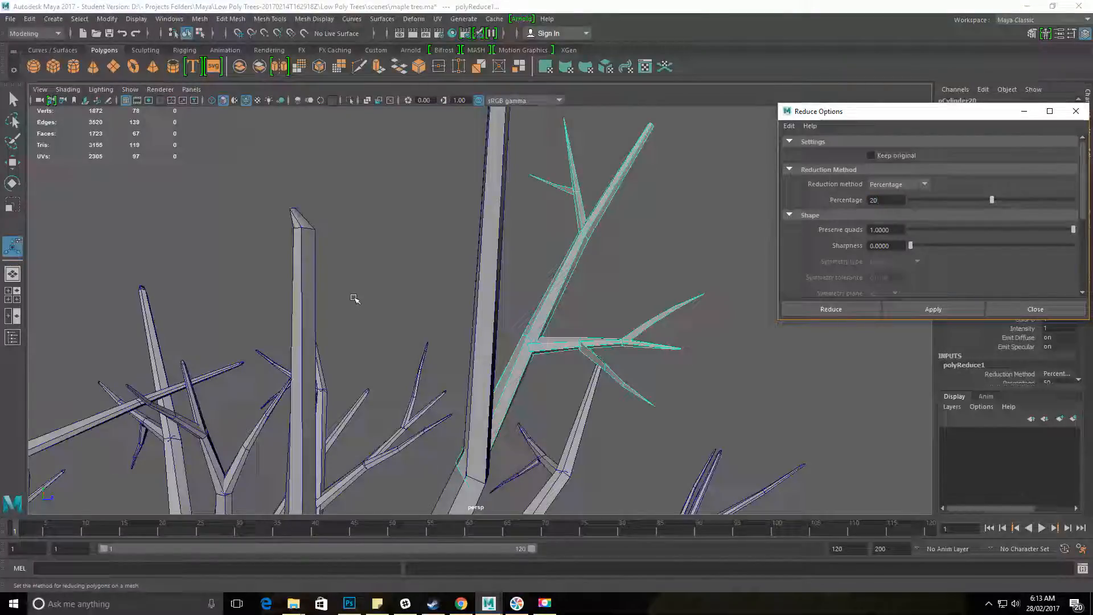
{"action": "type", "text": "20"}
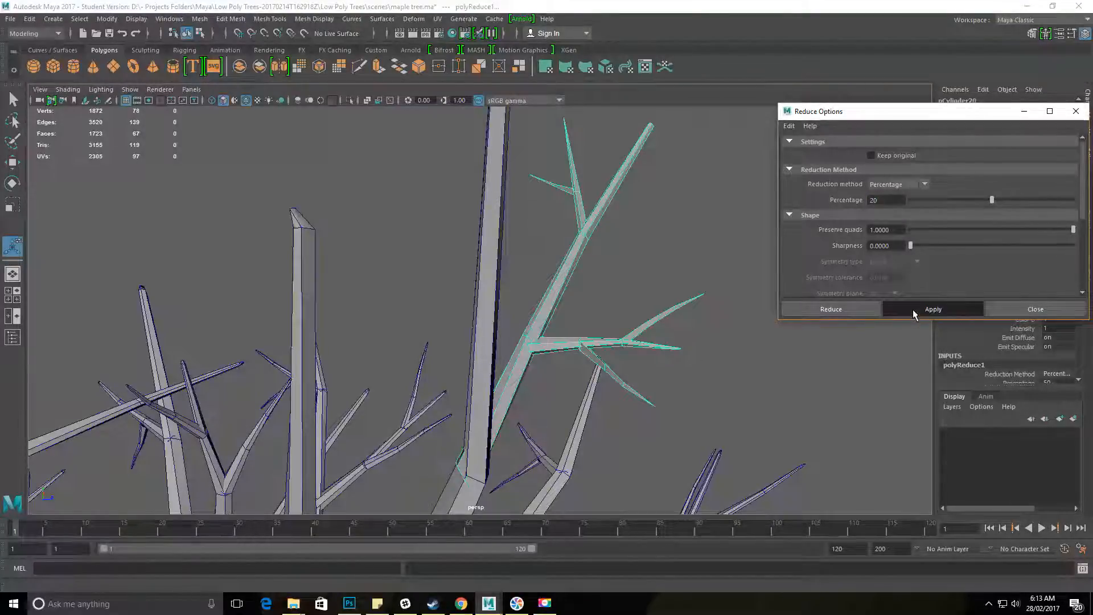
{"action": "left_click", "coordinate": [914, 310]}
{"action": "left_click_drag", "start_coordinate": [629, 361], "coordinate": [657, 346], "text": "alt"}
{"action": "left_click_drag", "start_coordinate": [592, 307], "coordinate": [681, 213], "text": "alt"}
{"action": "right_click_drag", "start_coordinate": [680, 214], "coordinate": [410, 227], "text": "alt"}
{"action": "left_click_drag", "start_coordinate": [621, 228], "coordinate": [371, 281], "text": "alt"}
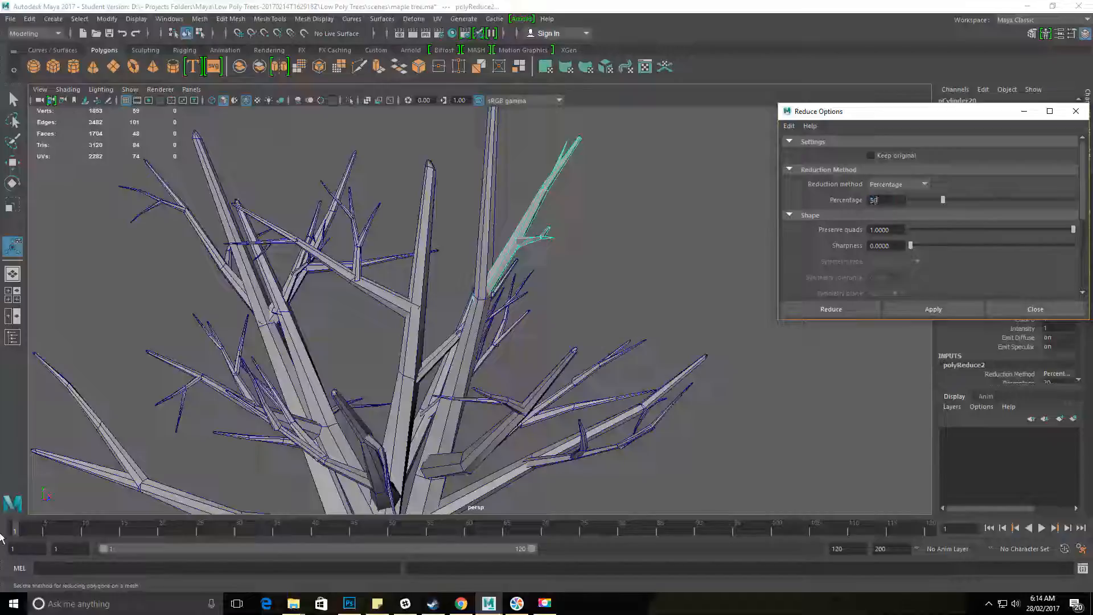
Set the reduction percentage to 50 and select the forked side branch growing from the central upright branch.
{"action": "left_click_drag", "start_coordinate": [206, 324], "coordinate": [642, 309], "text": "alt"}
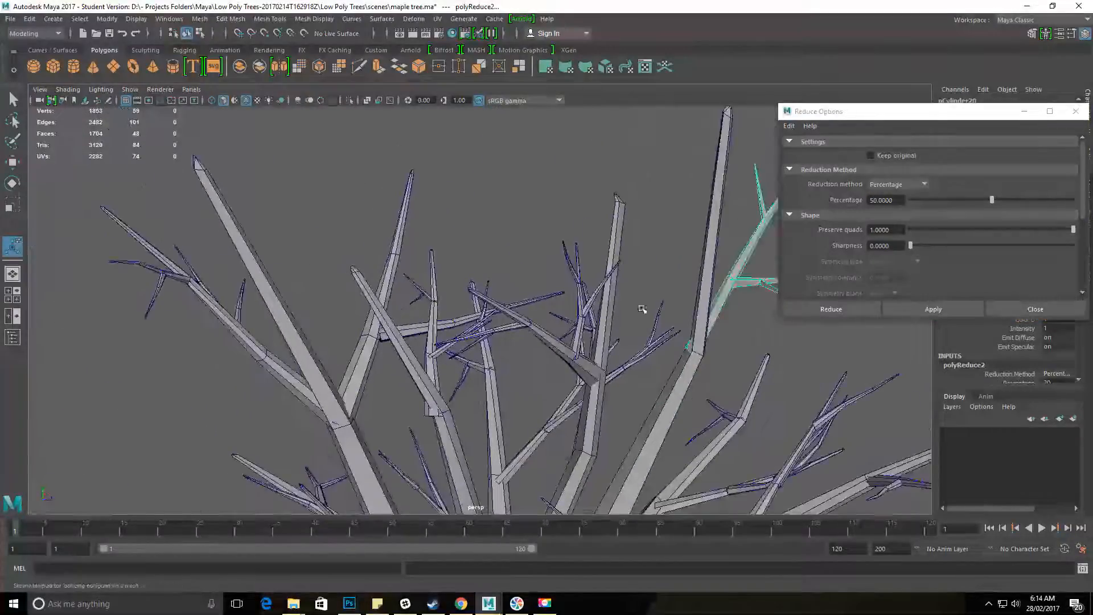
{"action": "left_click", "coordinate": [579, 342]}
{"action": "left_click_drag", "start_coordinate": [579, 342], "coordinate": [499, 387], "text": "alt"}
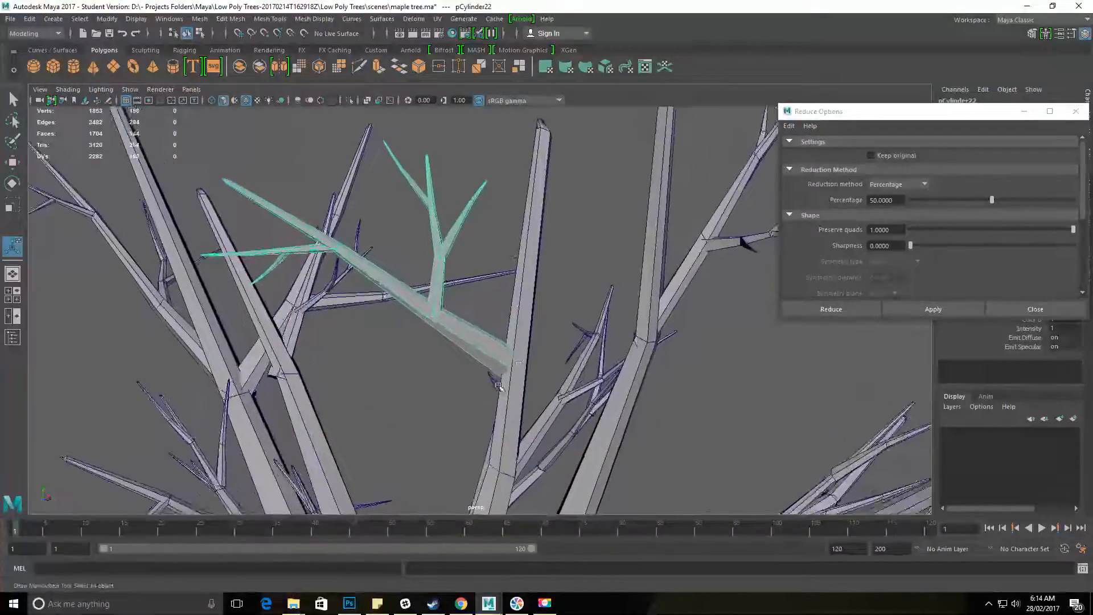
{"action": "right_click_drag", "start_coordinate": [375, 224], "coordinate": [228, 249], "text": "alt"}
{"action": "left_click_drag", "start_coordinate": [302, 354], "coordinate": [335, 331], "text": "alt"}
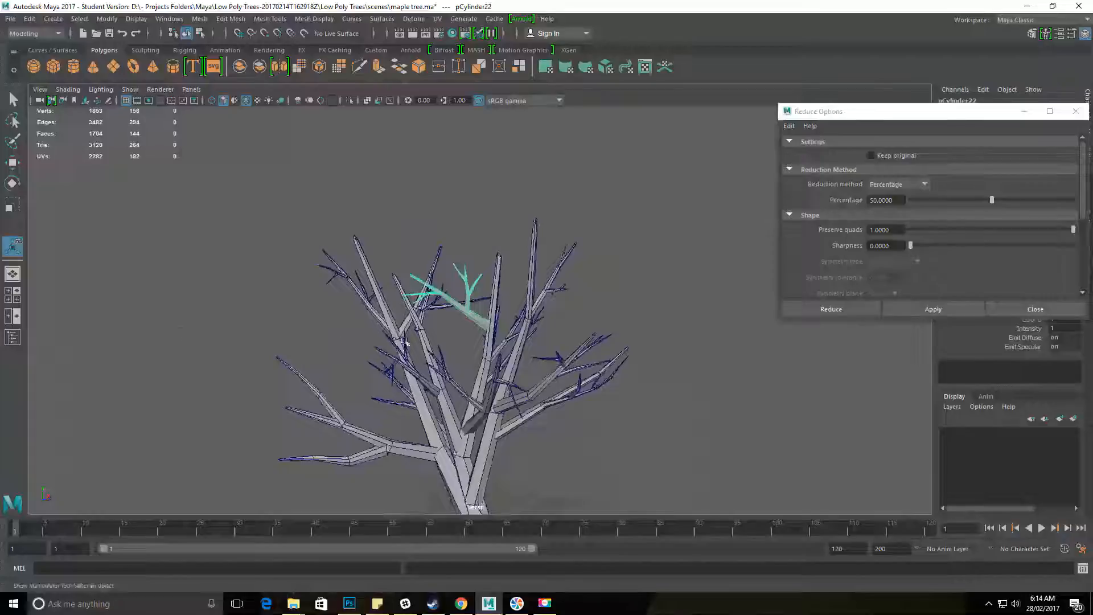
{"action": "right_click_drag", "start_coordinate": [467, 287], "coordinate": [600, 244], "text": "alt"}
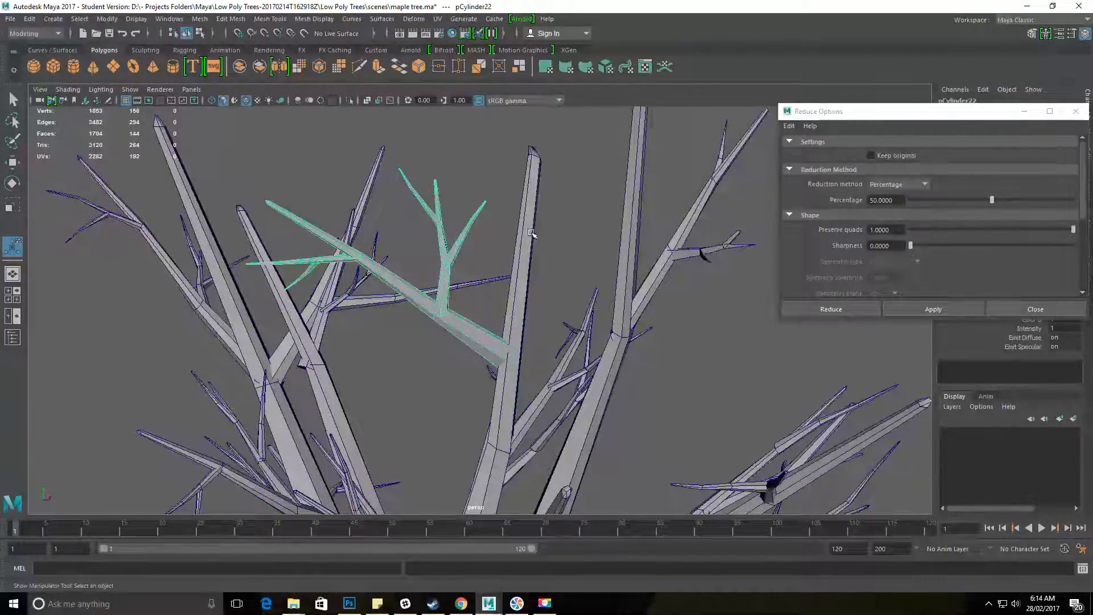
{"action": "right_click_drag", "start_coordinate": [623, 395], "coordinate": [455, 364], "text": "alt"}
{"action": "left_click_drag", "start_coordinate": [456, 365], "coordinate": [532, 356], "text": "alt"}
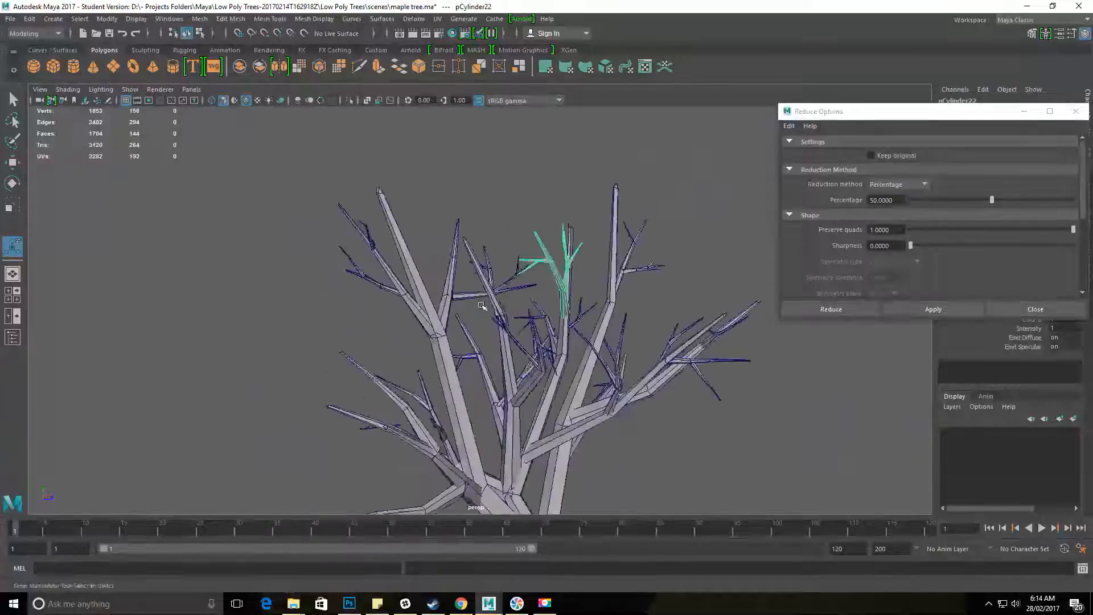
{"action": "left_click_drag", "start_coordinate": [508, 315], "coordinate": [388, 335], "text": "alt"}
{"action": "right_click_drag", "start_coordinate": [364, 339], "coordinate": [636, 384], "text": "alt"}
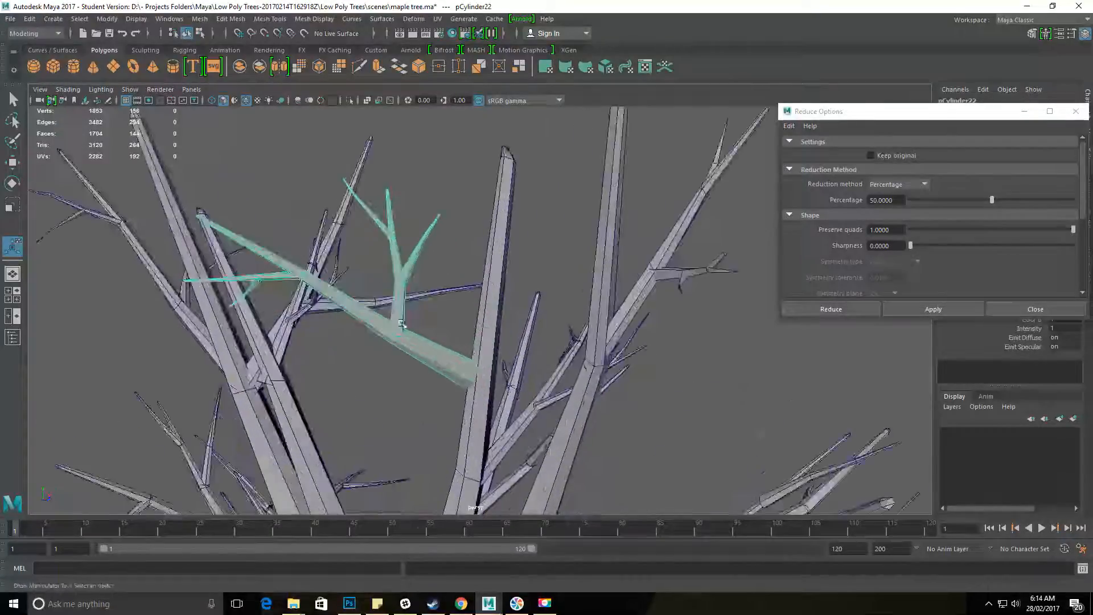
Try reducing the forked side branch by 50 percent twice, inspecting its twigs and undoing each attempt.
{"action": "left_click", "coordinate": [915, 309]}
{"action": "left_click_drag", "start_coordinate": [569, 364], "coordinate": [345, 361], "text": "alt"}
{"action": "key", "text": "ctrl+z"}
{"action": "left_click_drag", "start_coordinate": [599, 249], "coordinate": [444, 307], "text": "alt"}
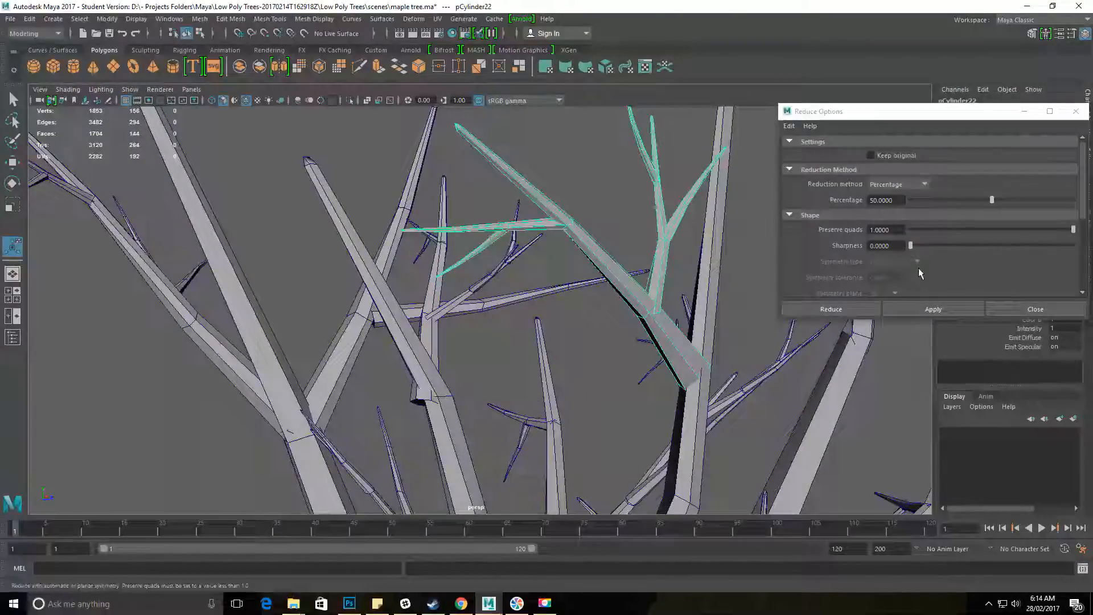
{"action": "left_click", "coordinate": [928, 309]}
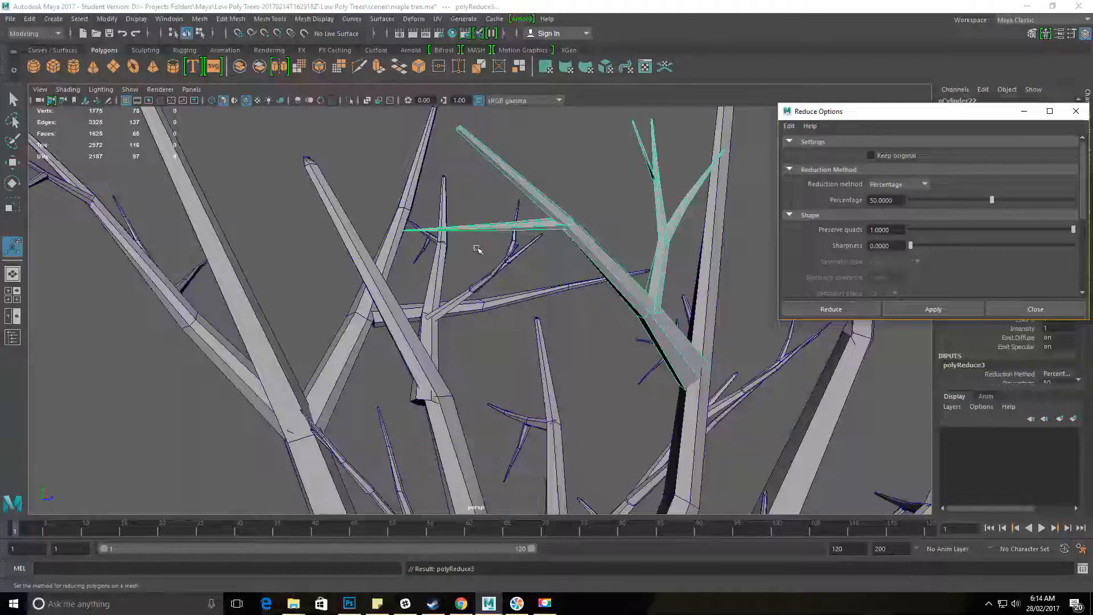
{"action": "left_click_drag", "start_coordinate": [470, 256], "coordinate": [515, 202], "text": "alt"}
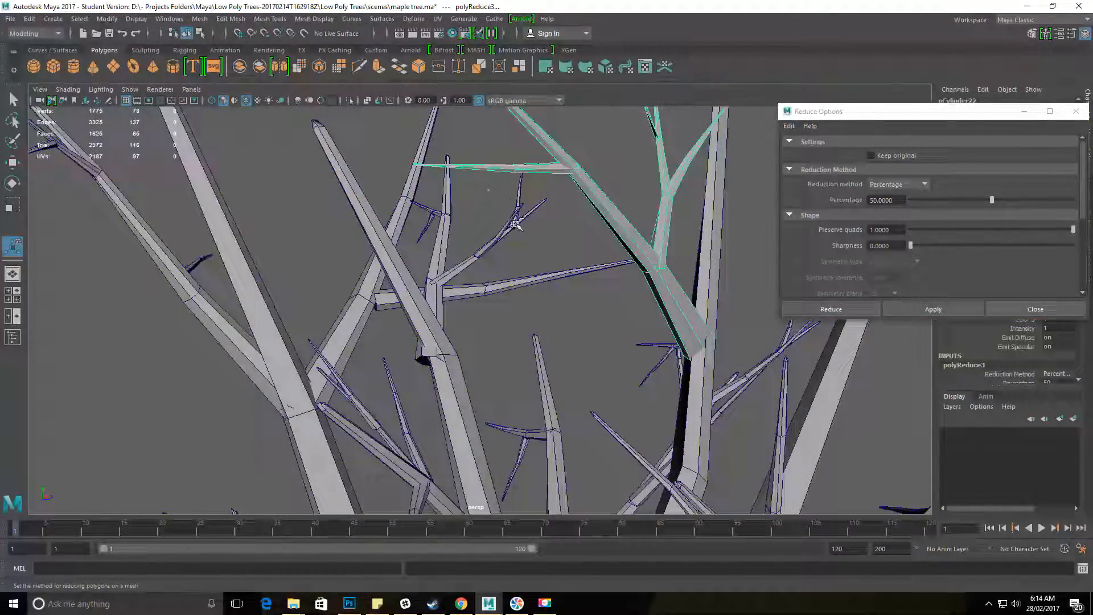
{"action": "key", "text": "ctrl+z"}
Reduce the forked side branch by 40 percent.
{"action": "left_click_drag", "start_coordinate": [505, 205], "coordinate": [457, 223], "text": "alt"}
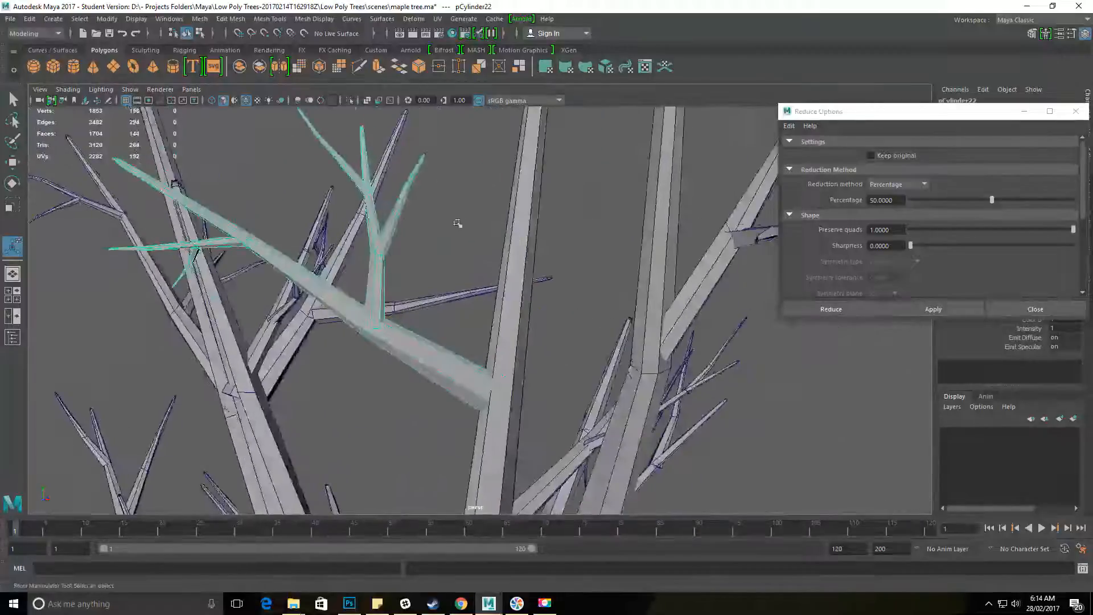
{"action": "left_click_drag", "start_coordinate": [302, 272], "coordinate": [541, 256], "text": "alt"}
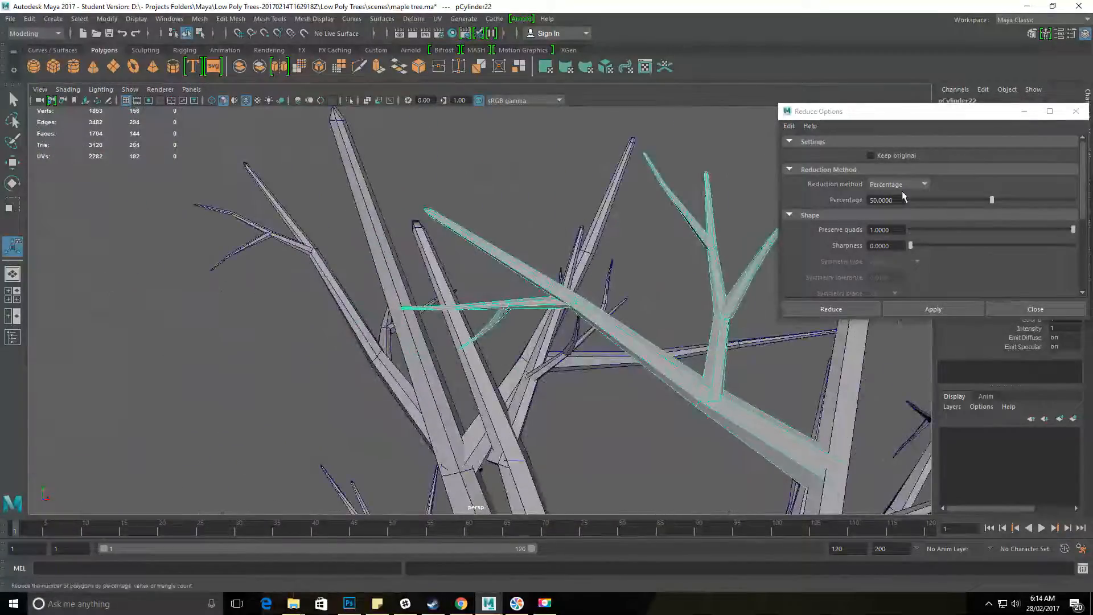
{"action": "left_click_drag", "start_coordinate": [904, 200], "coordinate": [787, 203]}
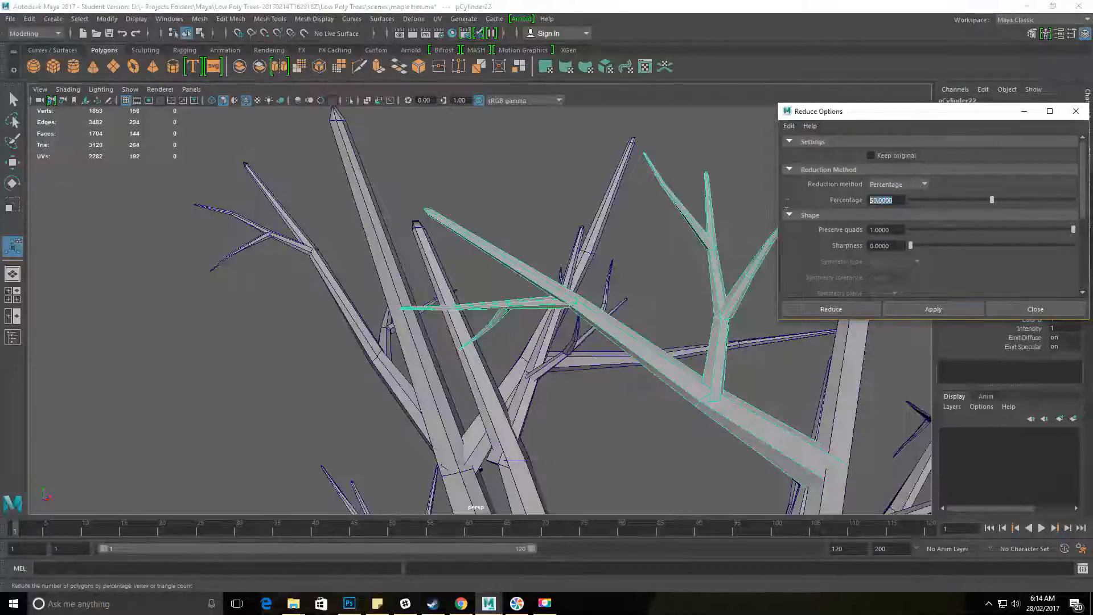
{"action": "left_click", "coordinate": [933, 309]}
Select the upper part of the tall upright branch with its side twigs and reduce it by 40 percent.
{"action": "left_click_drag", "start_coordinate": [665, 403], "coordinate": [592, 291], "text": "alt"}
{"action": "left_click", "coordinate": [468, 262]}
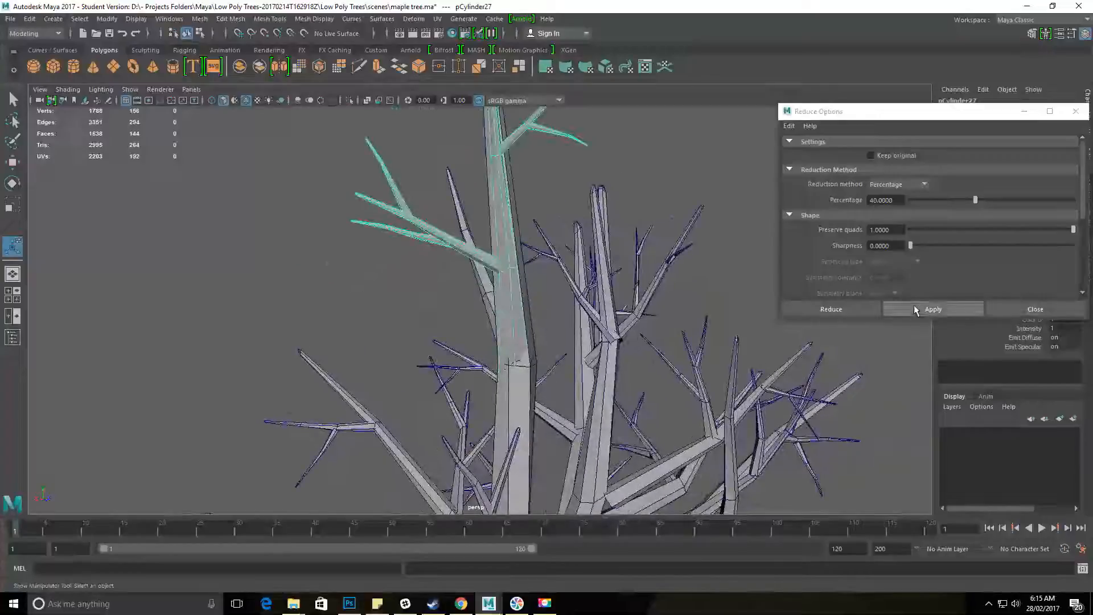
{"action": "left_click", "coordinate": [933, 308]}
{"action": "left_click_drag", "start_coordinate": [556, 234], "coordinate": [439, 320], "text": "alt"}
{"action": "middle_click_drag", "start_coordinate": [439, 319], "coordinate": [435, 236], "text": "alt"}
{"action": "left_click_drag", "start_coordinate": [435, 235], "coordinate": [740, 285], "text": "alt"}
{"action": "scroll", "coordinate": [426, 288], "scroll_direction": "down", "scroll_amount": 3}
{"action": "left_click_drag", "start_coordinate": [427, 288], "coordinate": [153, 269], "text": "alt"}
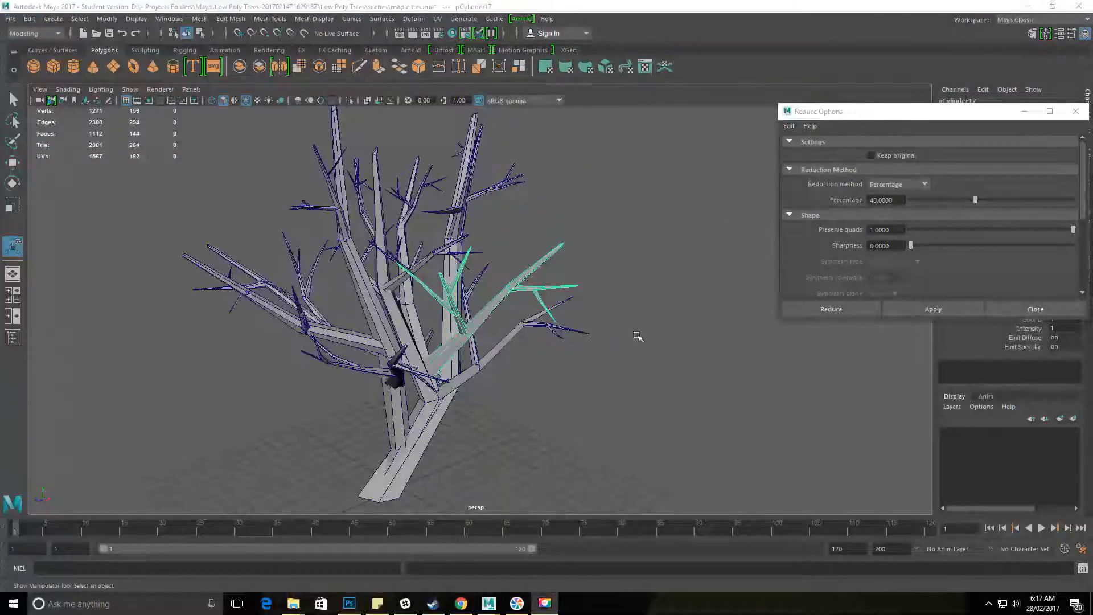
Clear the selection and examine the whole reduced tree from all sides.
{"action": "left_click_drag", "start_coordinate": [638, 335], "coordinate": [151, 170], "text": "alt"}
{"action": "left_click", "coordinate": [339, 243]}
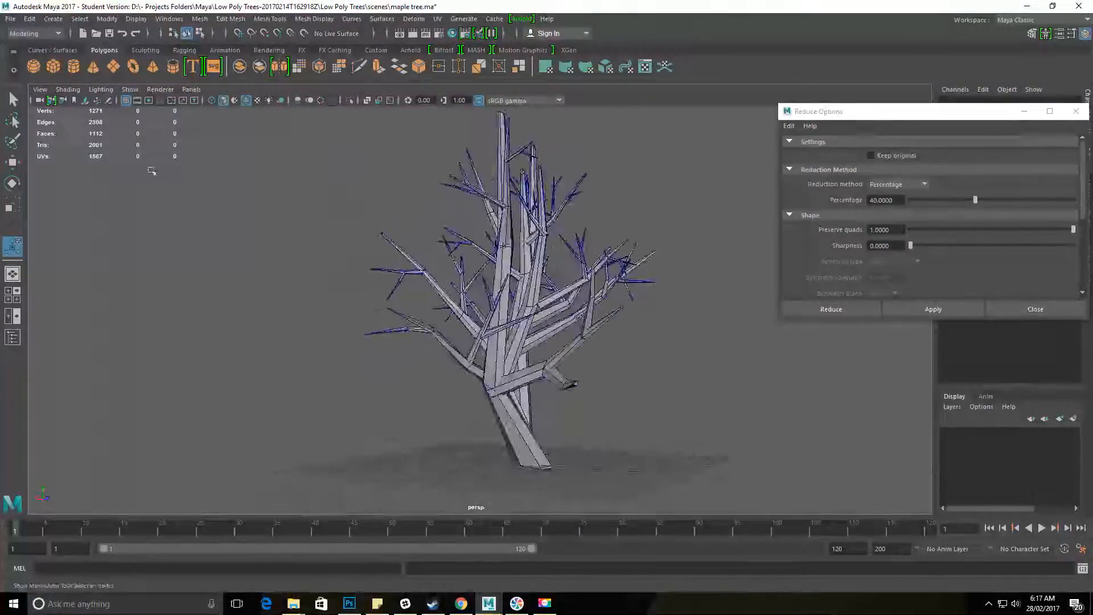
{"action": "left_click_drag", "start_coordinate": [251, 225], "coordinate": [332, 234], "text": "alt"}
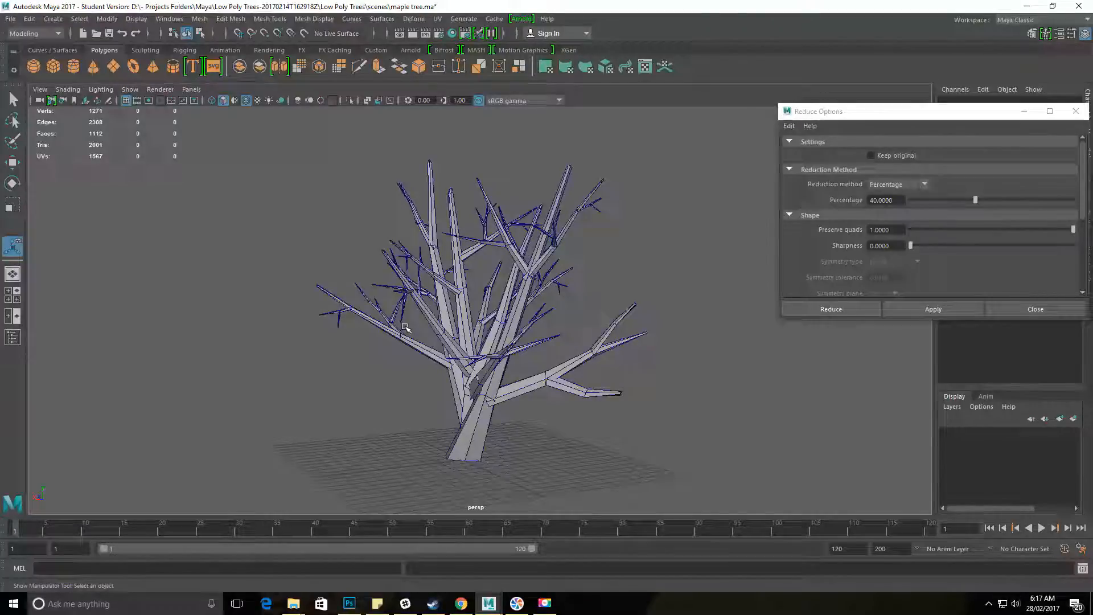
{"action": "left_click_drag", "start_coordinate": [523, 281], "coordinate": [365, 339], "text": "alt"}
{"action": "left_click_drag", "start_coordinate": [383, 395], "coordinate": [654, 388], "text": "alt"}
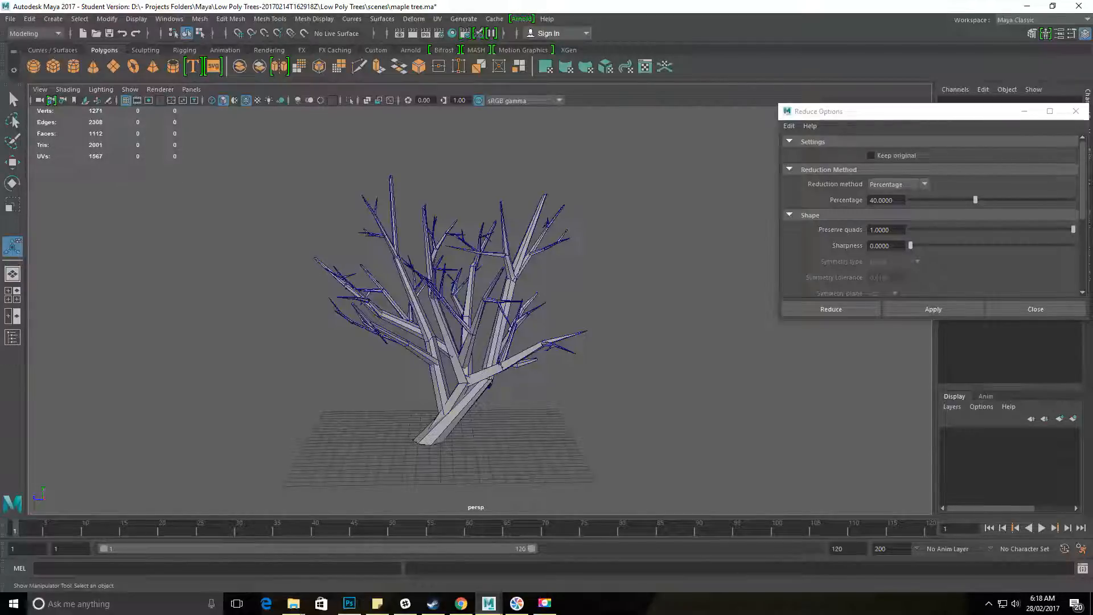
{"action": "left_click_drag", "start_coordinate": [648, 393], "coordinate": [673, 393], "text": "alt"}
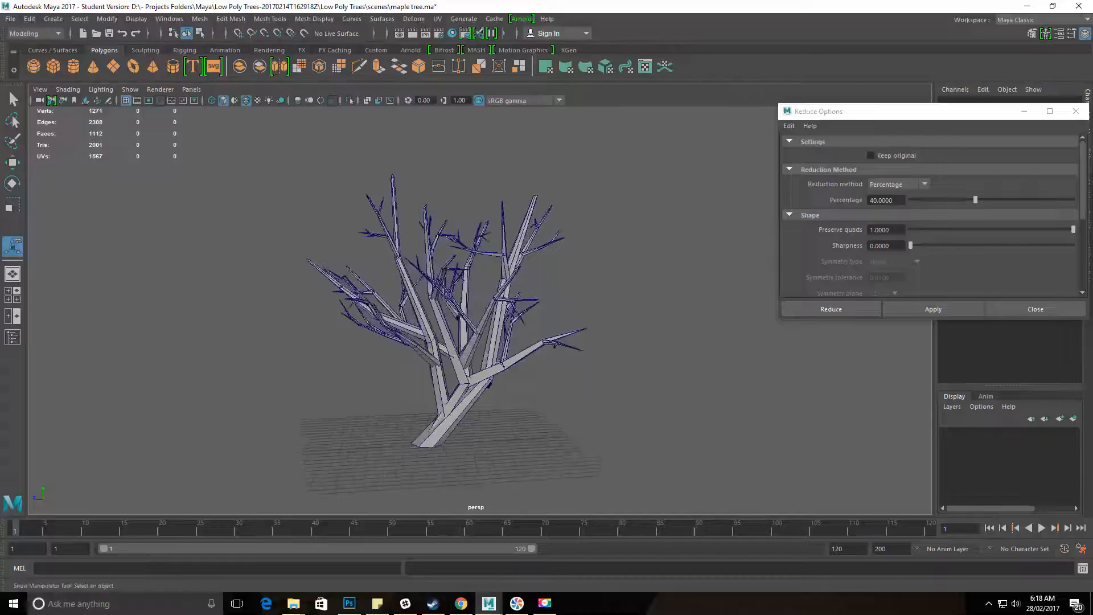